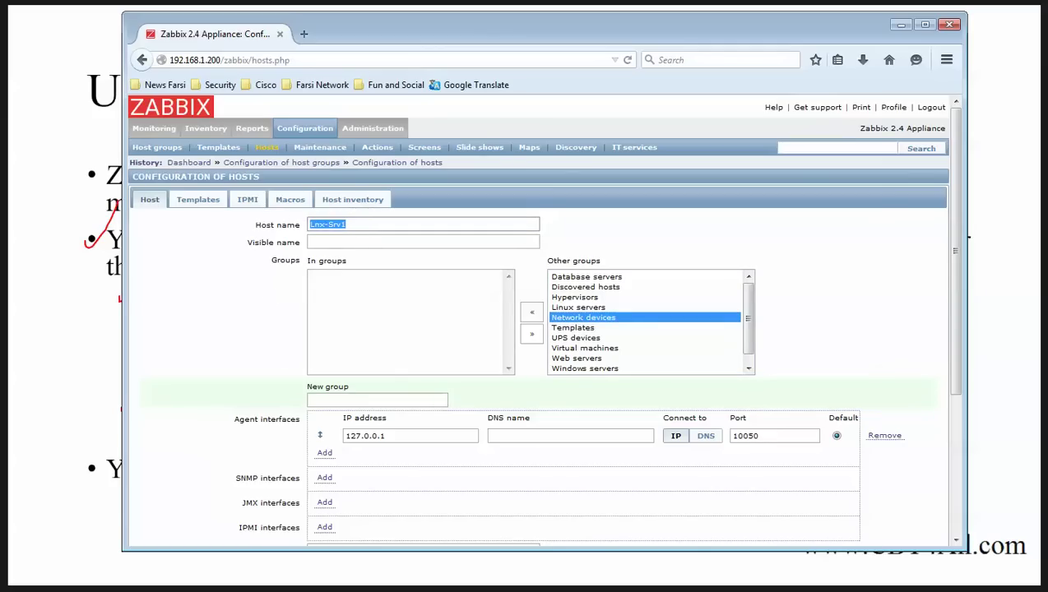
Step: Glance at the Linux server's terminal, then return to the Lnx-Srv1 host form
left_click(346, 224)
key("alt+Tab")
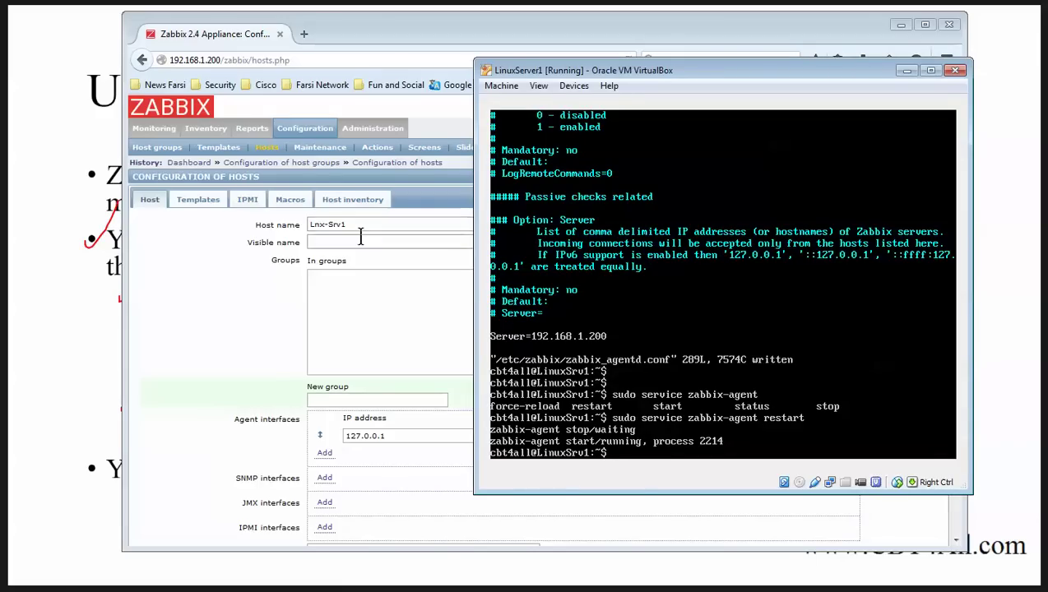
key("alt+Tab")
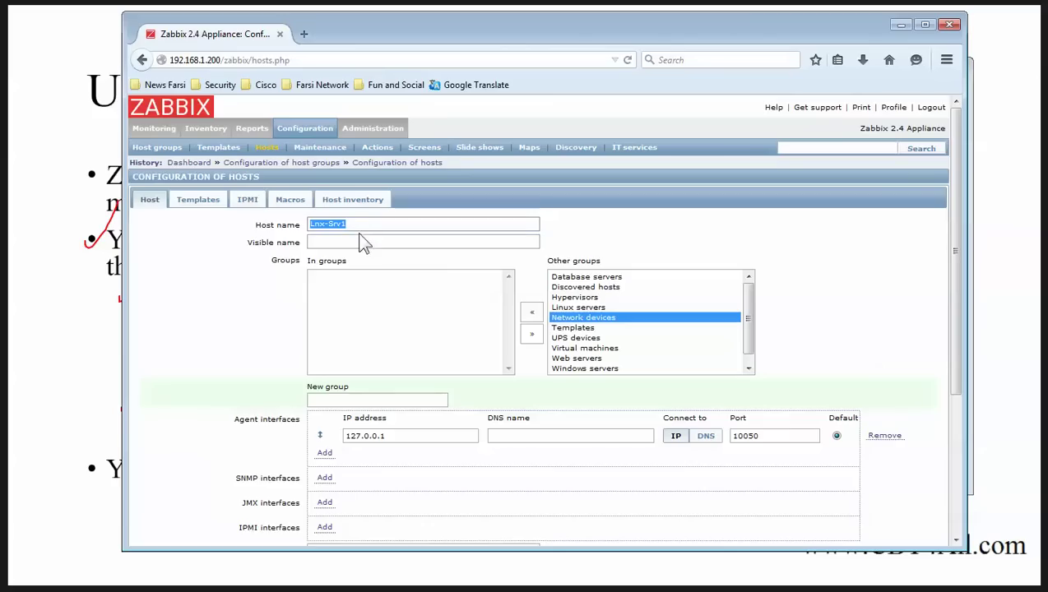
left_click(362, 224)
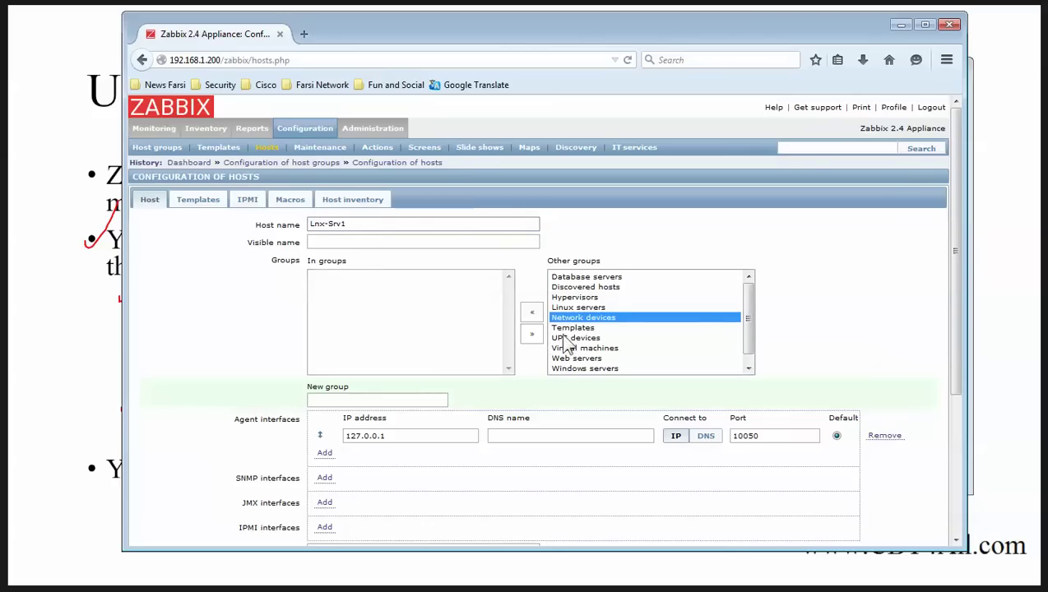
Step: Put Lnx-Srv1 in the Templates group instead of Network devices
left_click(591, 317)
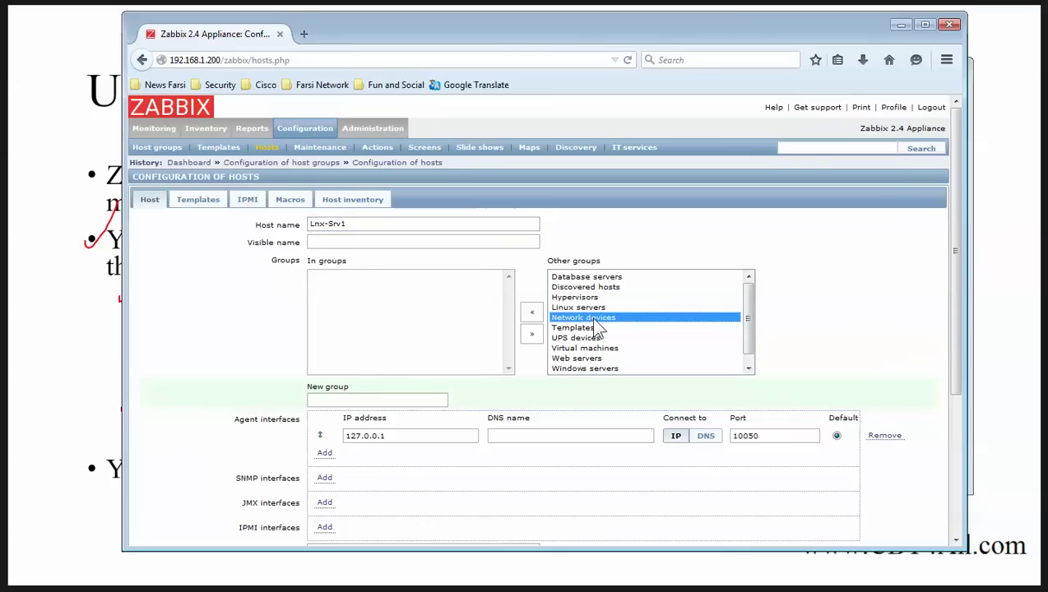
left_click(530, 313)
left_click_drag(235, 418, 288, 423)
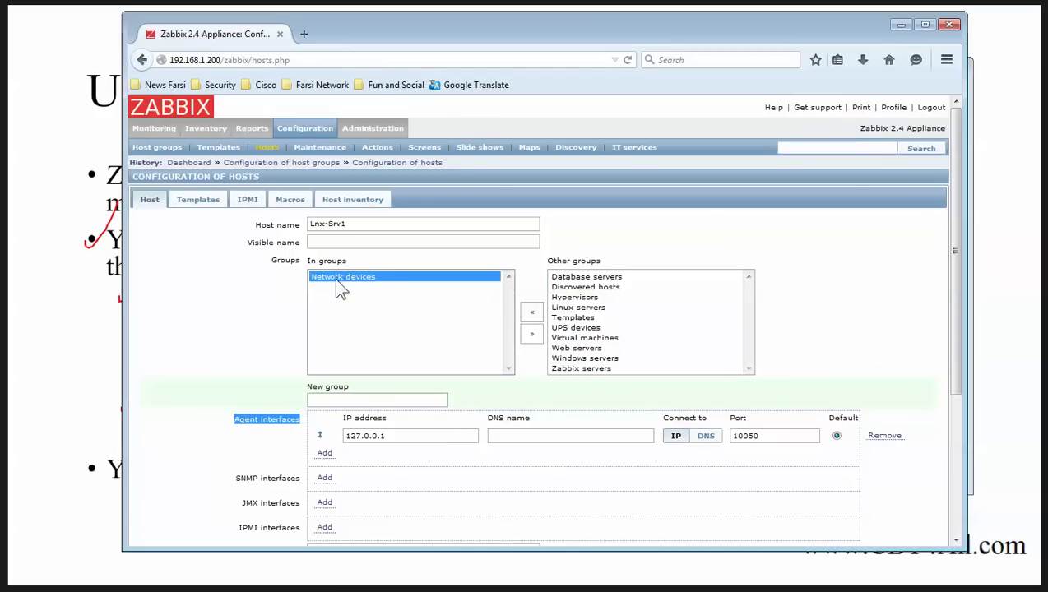
left_click(531, 335)
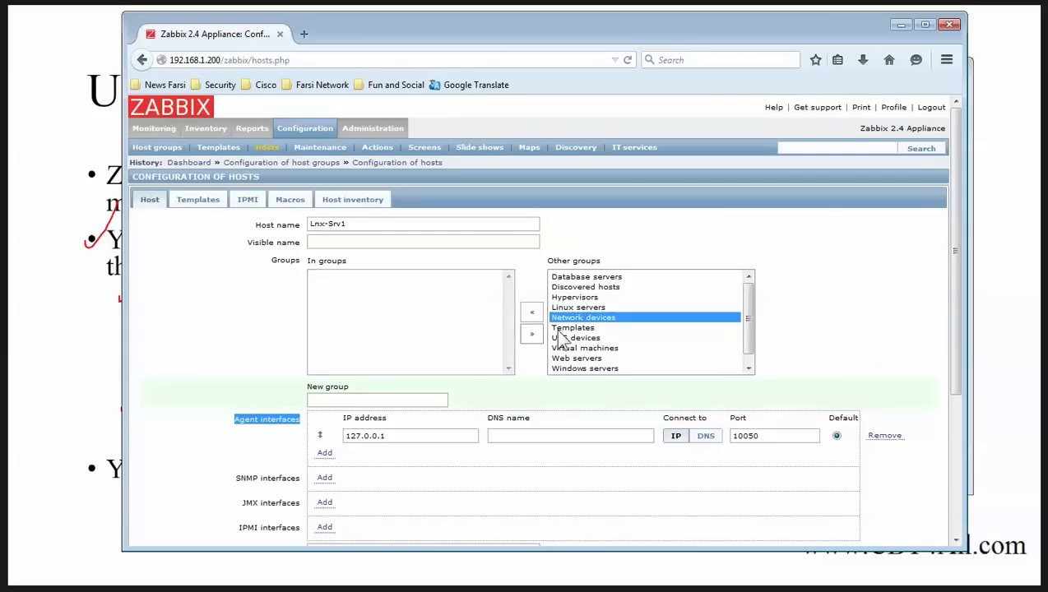
left_click(569, 328)
left_click(531, 312)
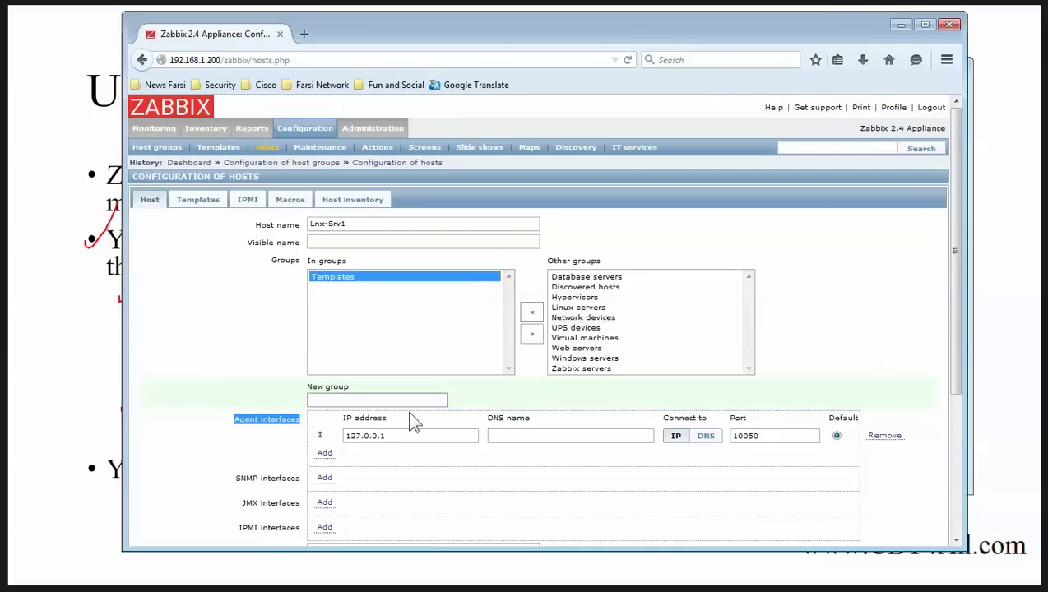
Step: Select the agent interface IP 127.0.0.1 to start replacing it with 192.168.1
scroll(321, 349, "down", 3)
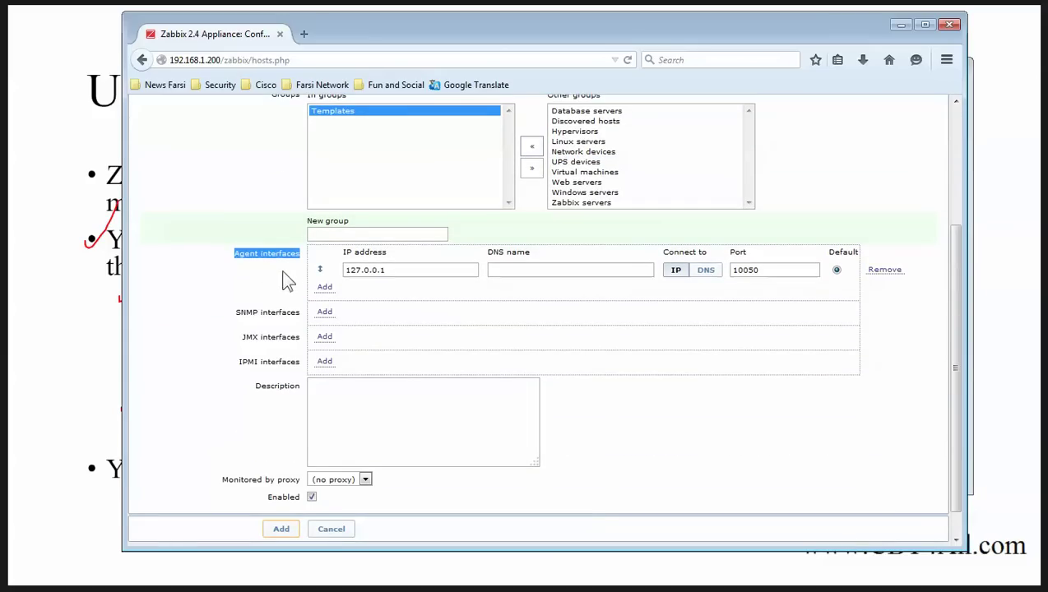
left_click_drag(297, 261, 236, 268)
left_click_drag(402, 268, 305, 269)
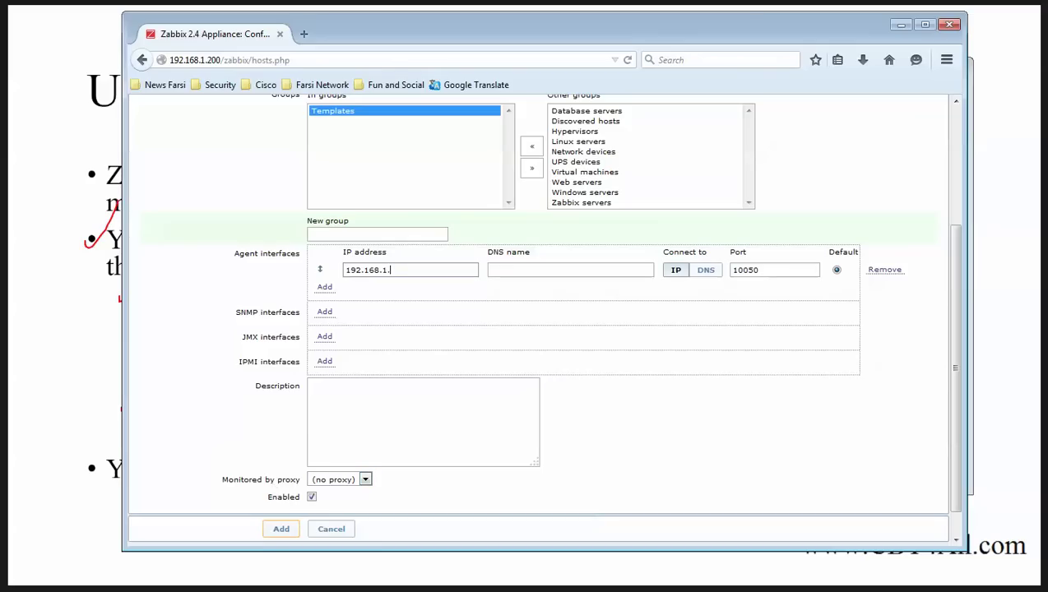
Step: Run ifconfig on the Linux server to read its eth0 IP address
key("alt+Tab")
key("Return")
key("Return")
key("Return")
type("ifconfig")
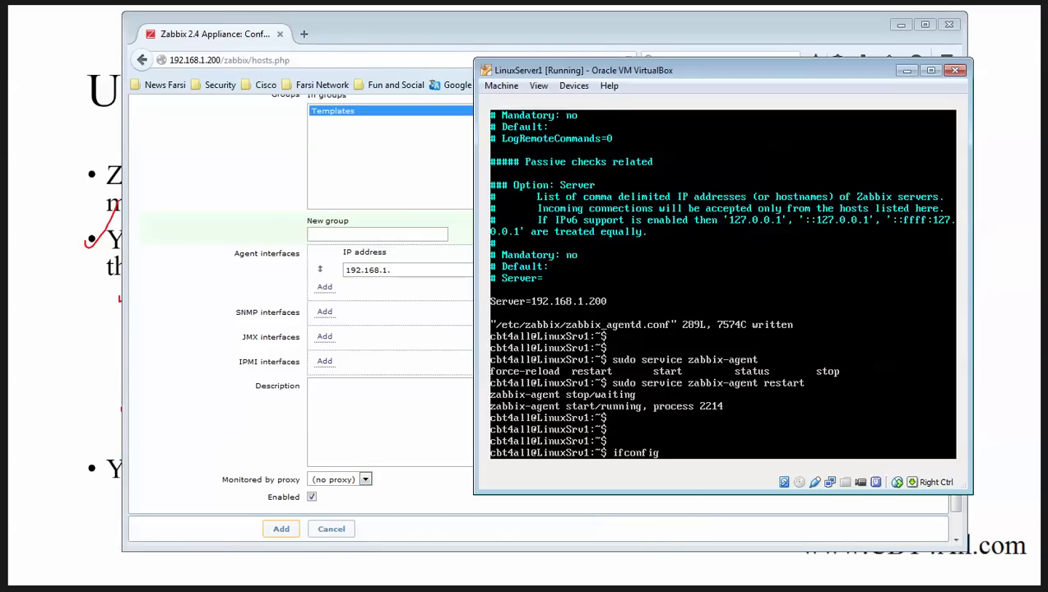
key("Return")
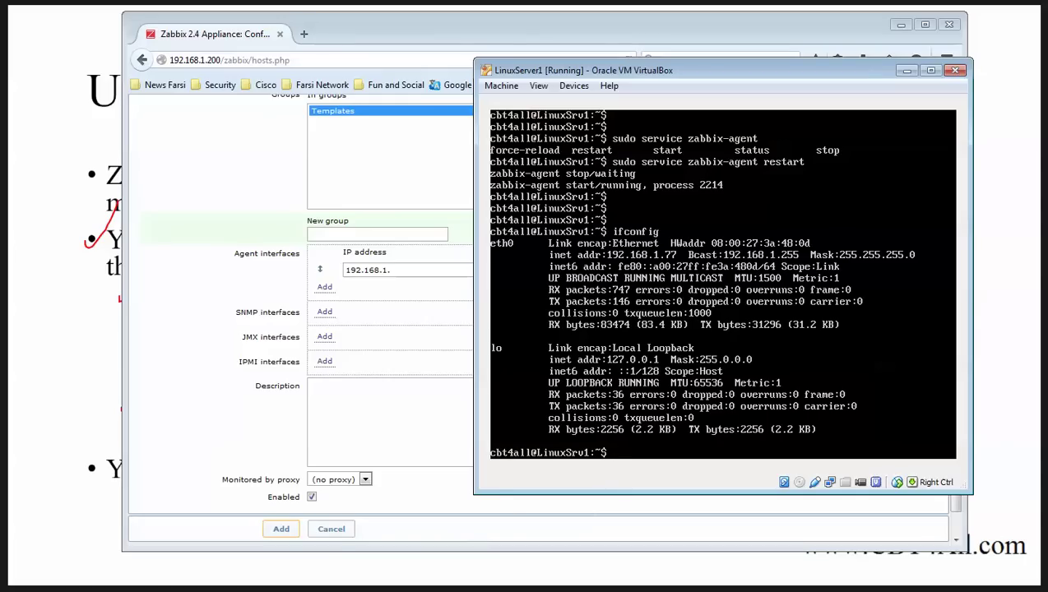
key("alt+Tab")
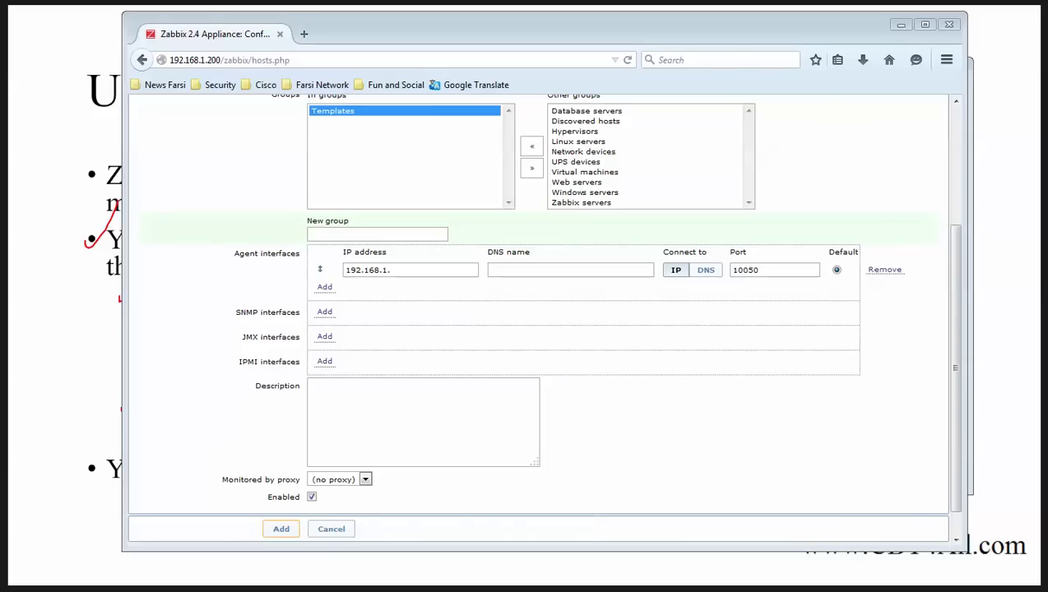
Step: Complete the agent interface IP address as 192.168.1.77
left_click(395, 270)
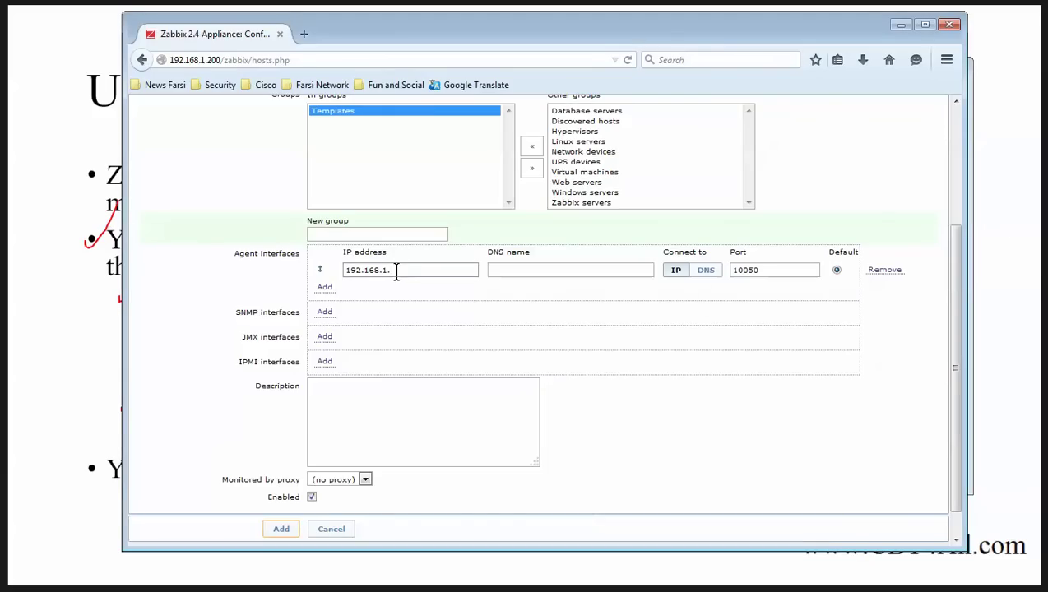
left_click(213, 591)
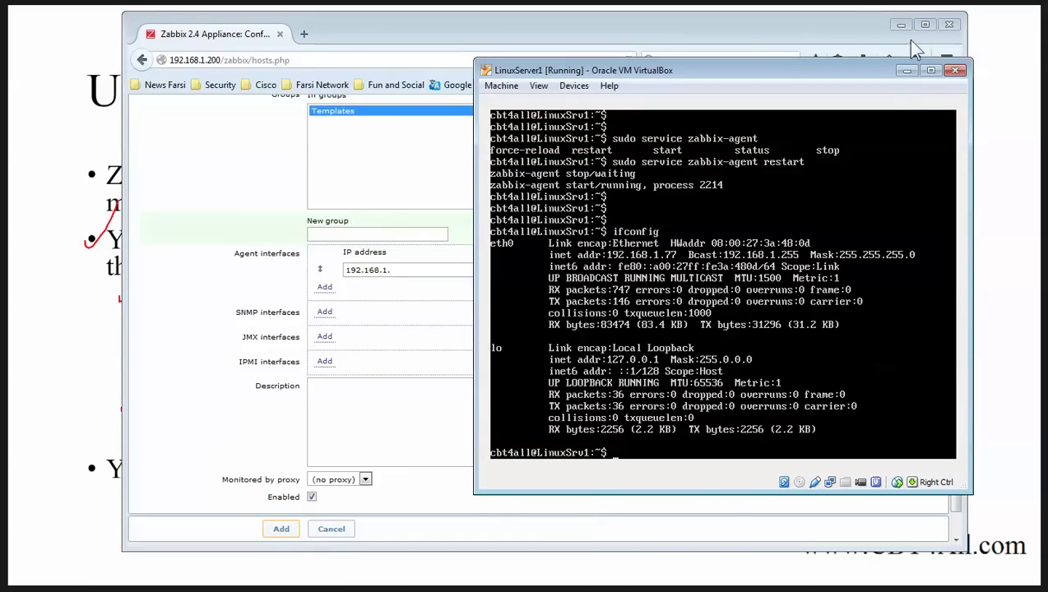
left_click(906, 70)
type("77")
left_click_drag(227, 250, 302, 260)
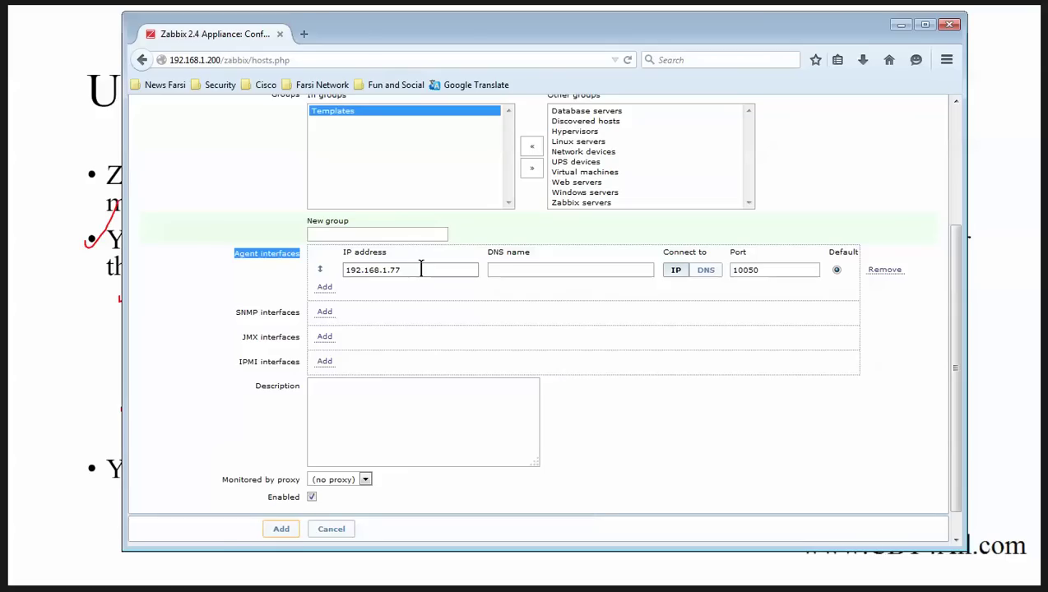
left_click_drag(420, 268, 323, 268)
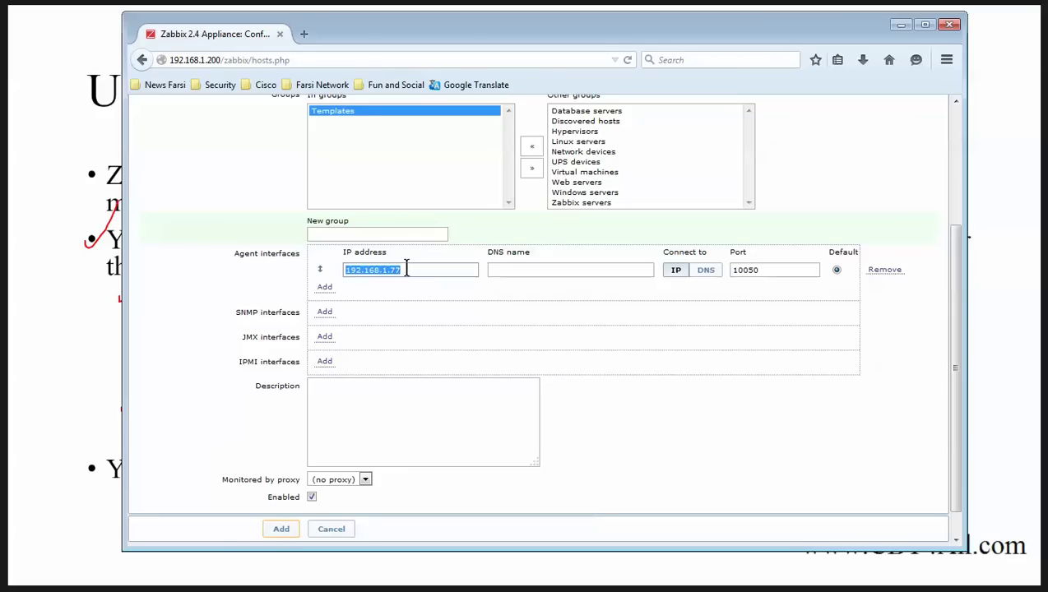
scroll(528, 383, "up", 4)
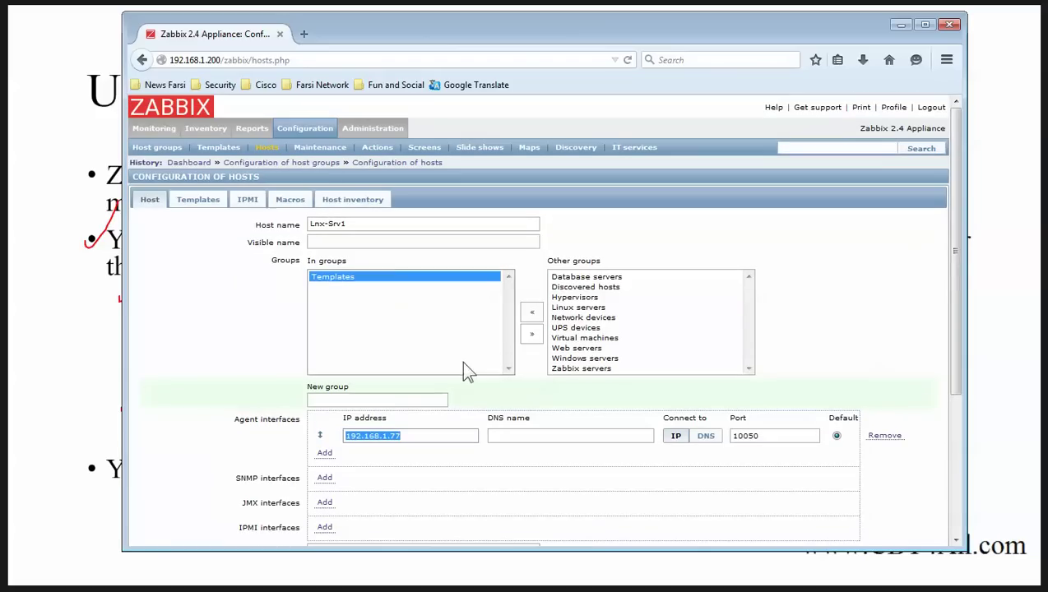
Step: On the host's Templates tab, choose Template OS Linux from the template list
left_click(198, 200)
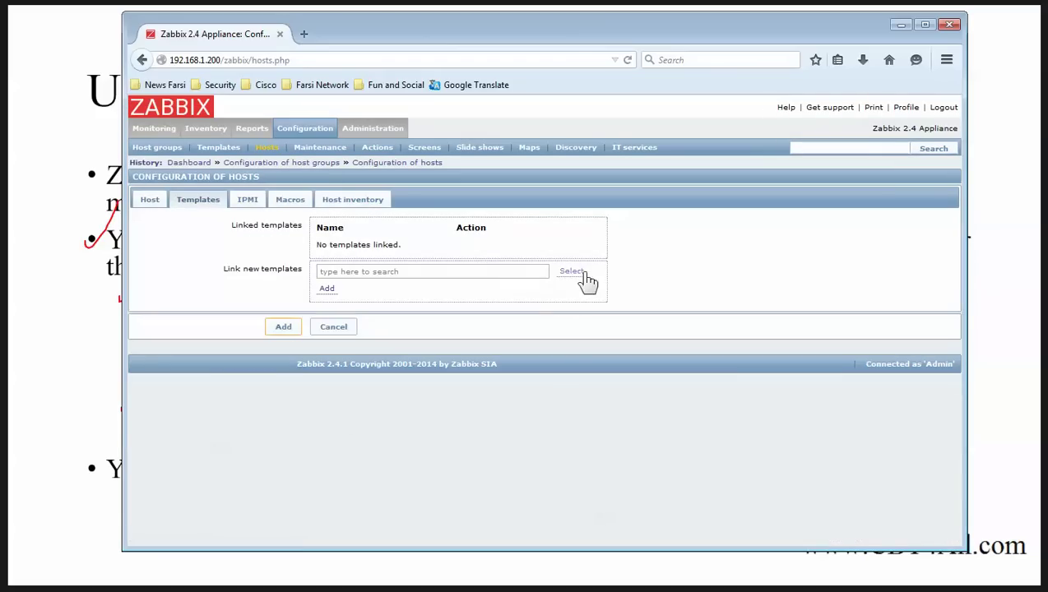
left_click(578, 275)
scroll(617, 297, "down", 5)
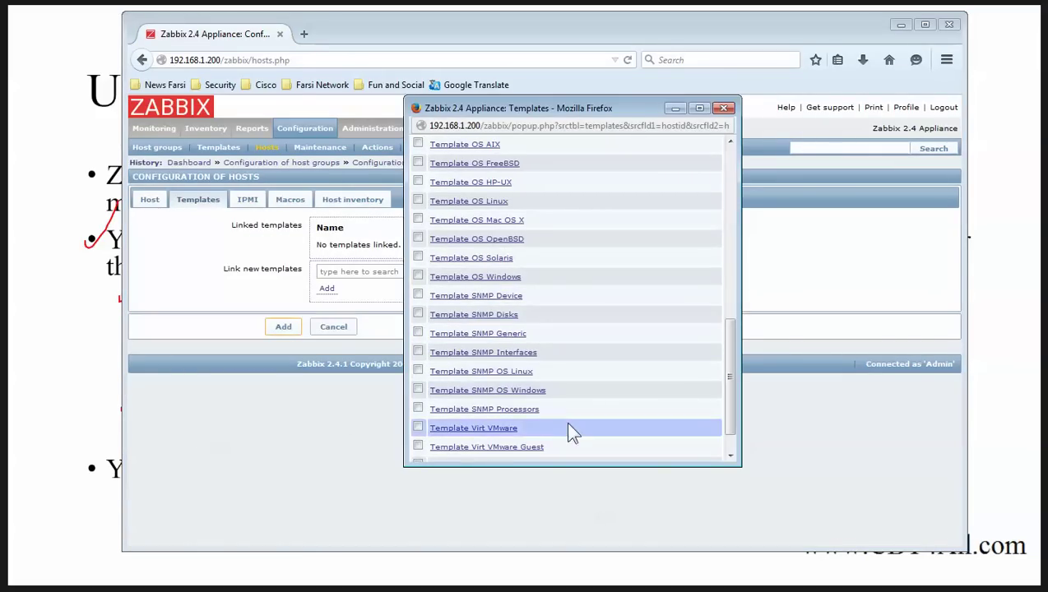
scroll(510, 374, "up", 1)
scroll(510, 368, "up", 4)
scroll(518, 335, "down", 3)
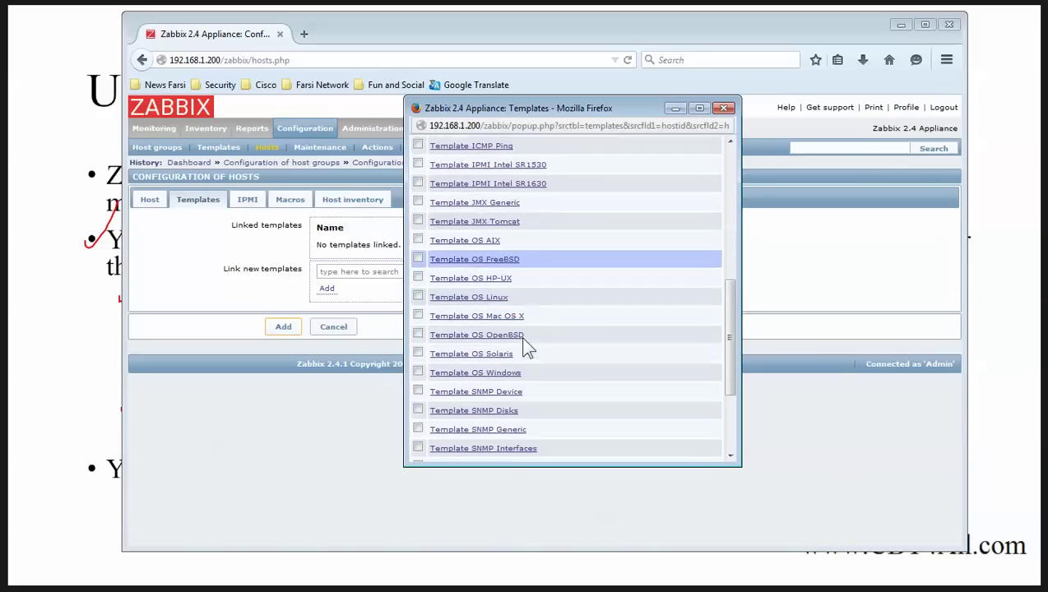
left_click(418, 283)
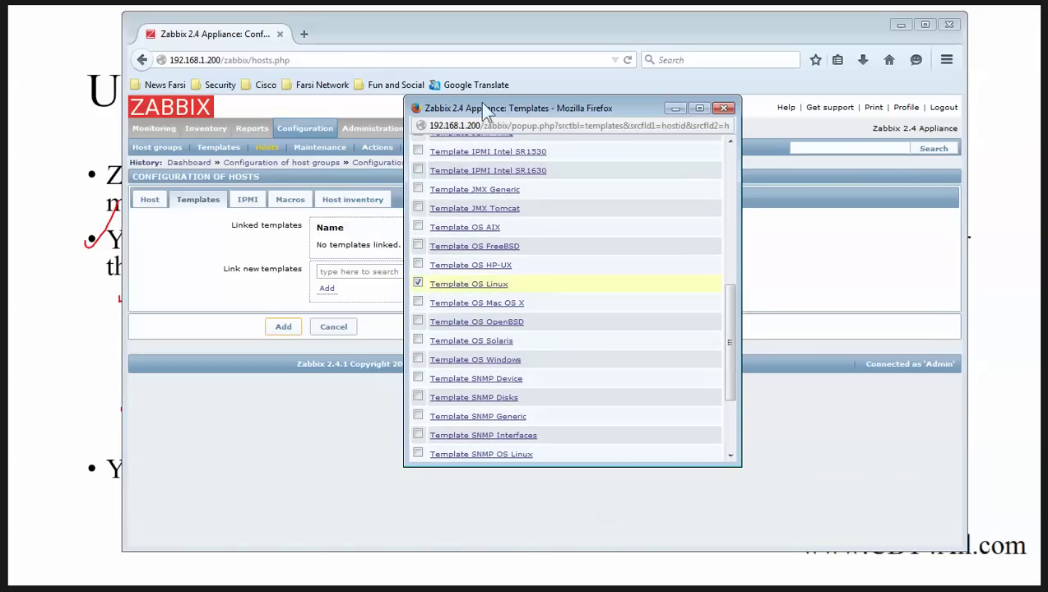
Step: Confirm Template OS Linux and add it to the host's linked templates
left_click_drag(492, 110, 334, 50)
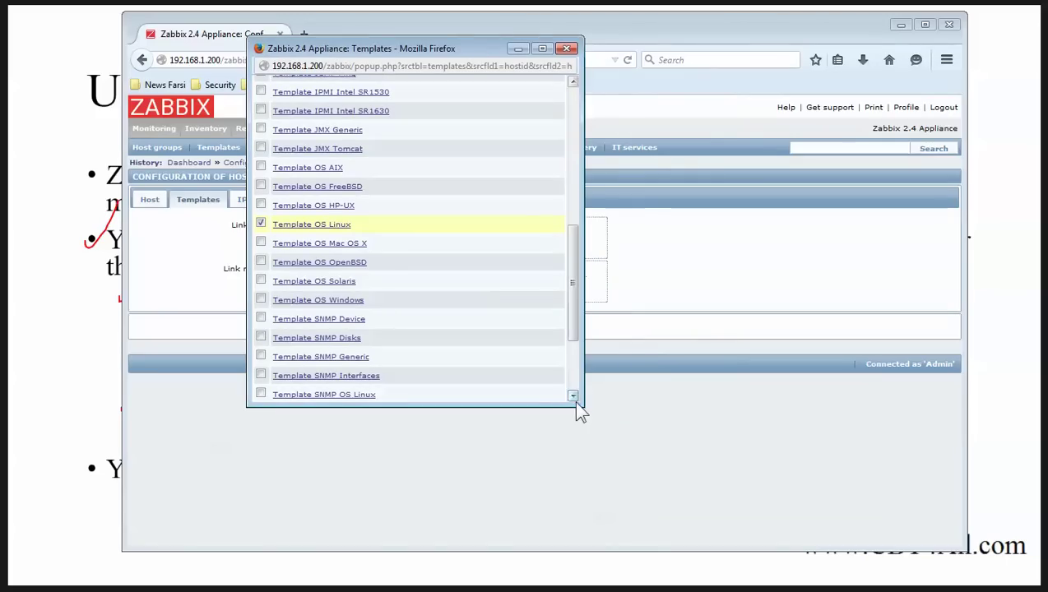
left_click_drag(584, 409, 730, 526)
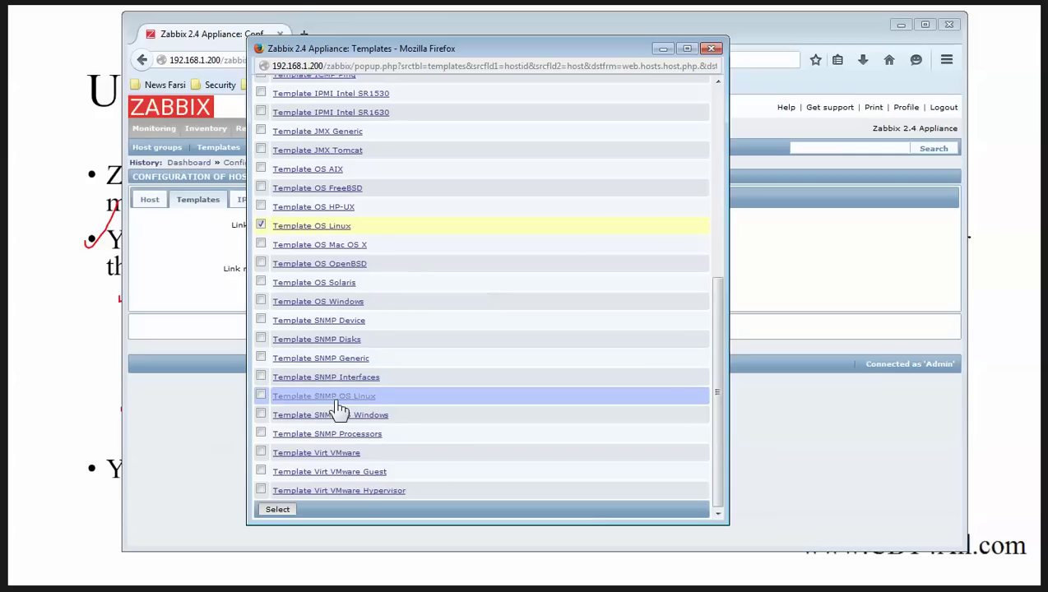
left_click_drag(397, 405, 269, 397)
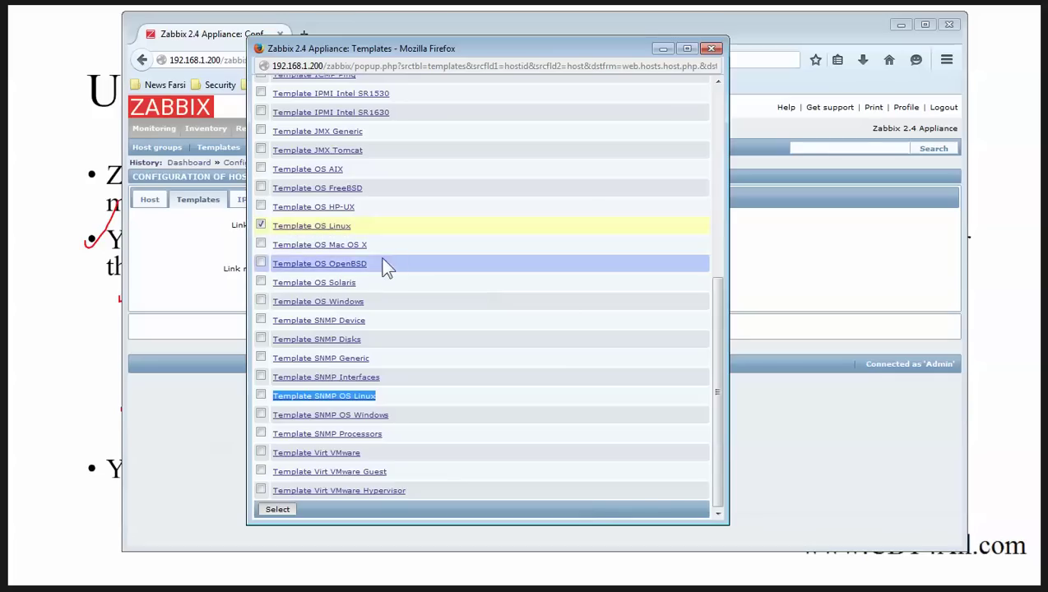
left_click(277, 509)
left_click(325, 288)
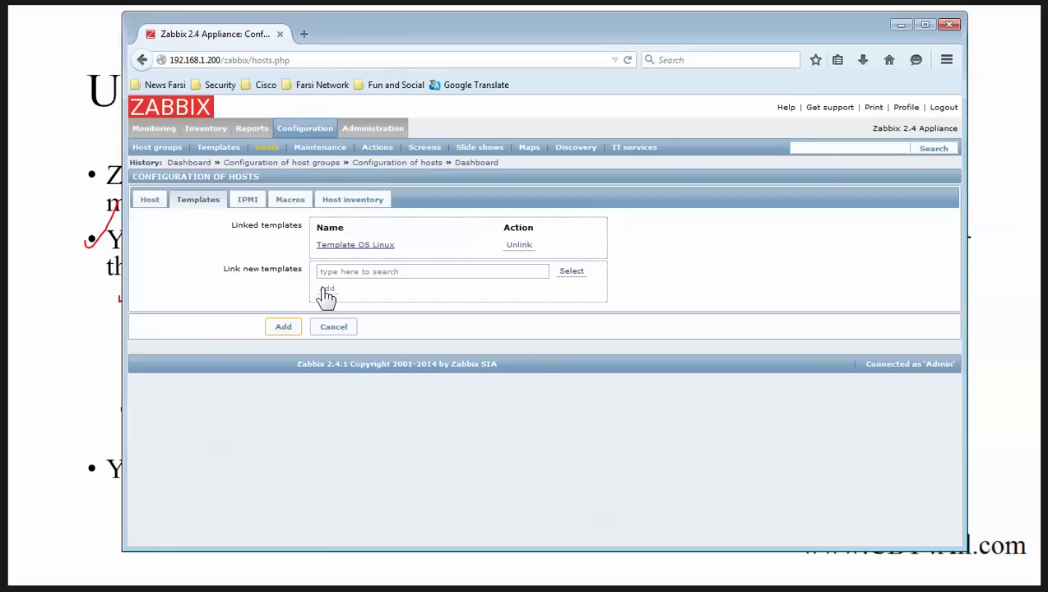
Step: Save Lnx-Srv1 and set its Mounted filesystem discovery rule's update interval to 60
left_click(283, 328)
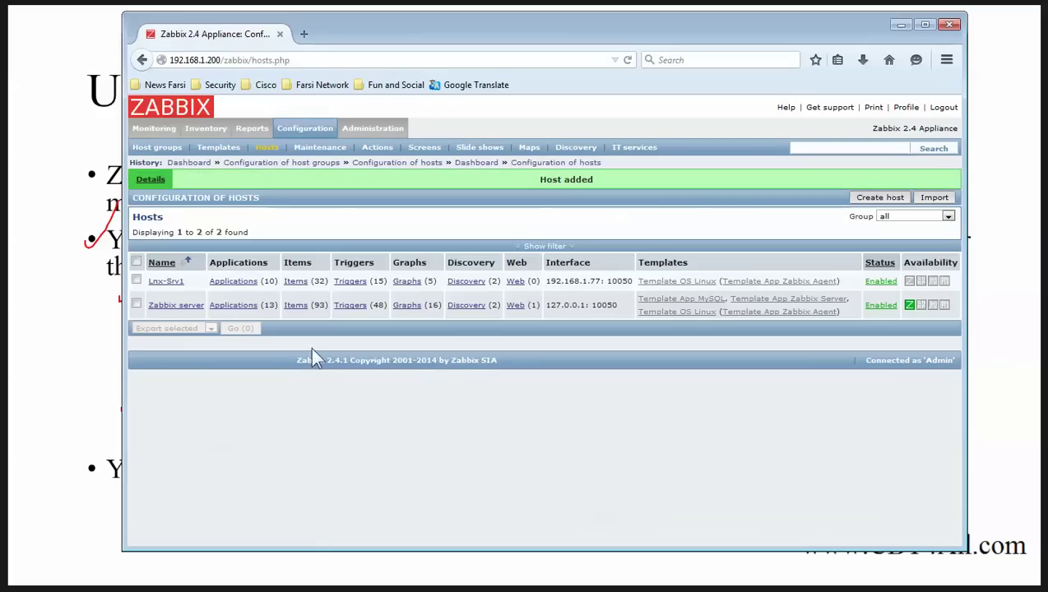
left_click(474, 283)
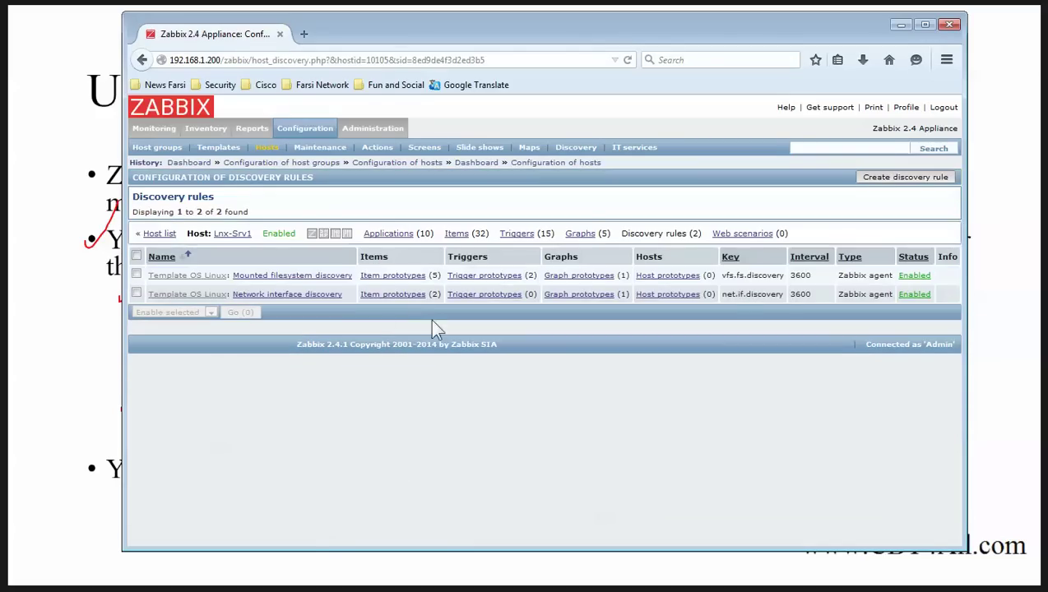
left_click(339, 290)
scroll(331, 386, "down", 2)
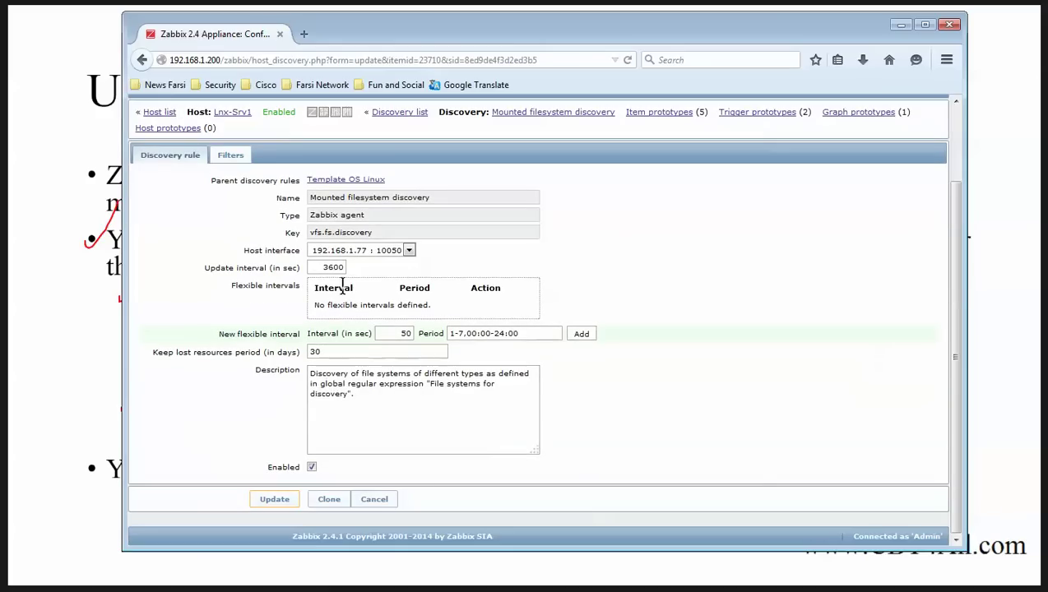
double_click(335, 268)
type("60")
left_click(271, 499)
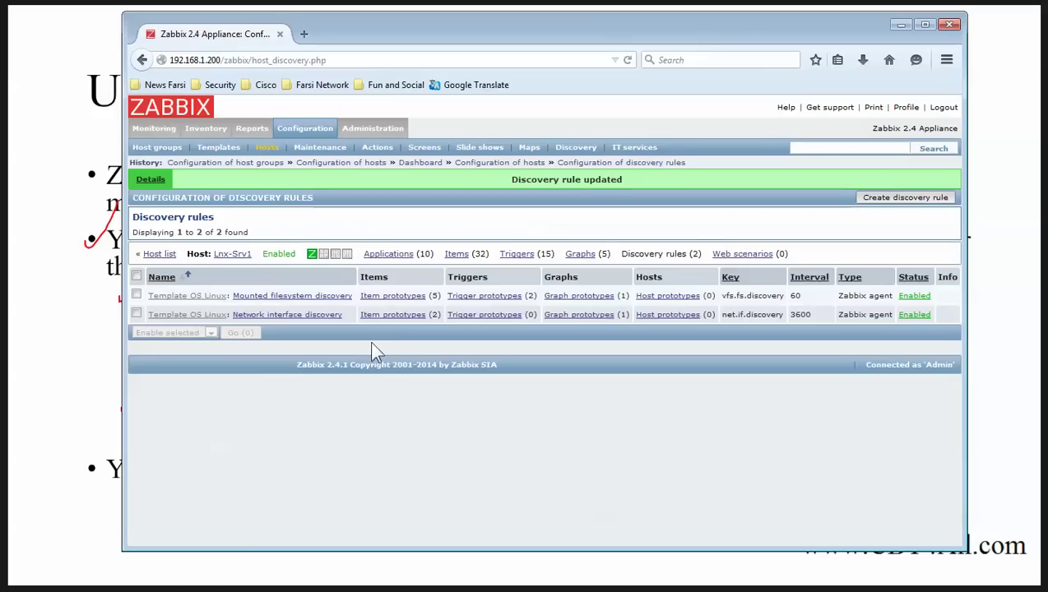
Step: Set the Network interface discovery rule's update interval to 60 and save it
left_click(394, 320)
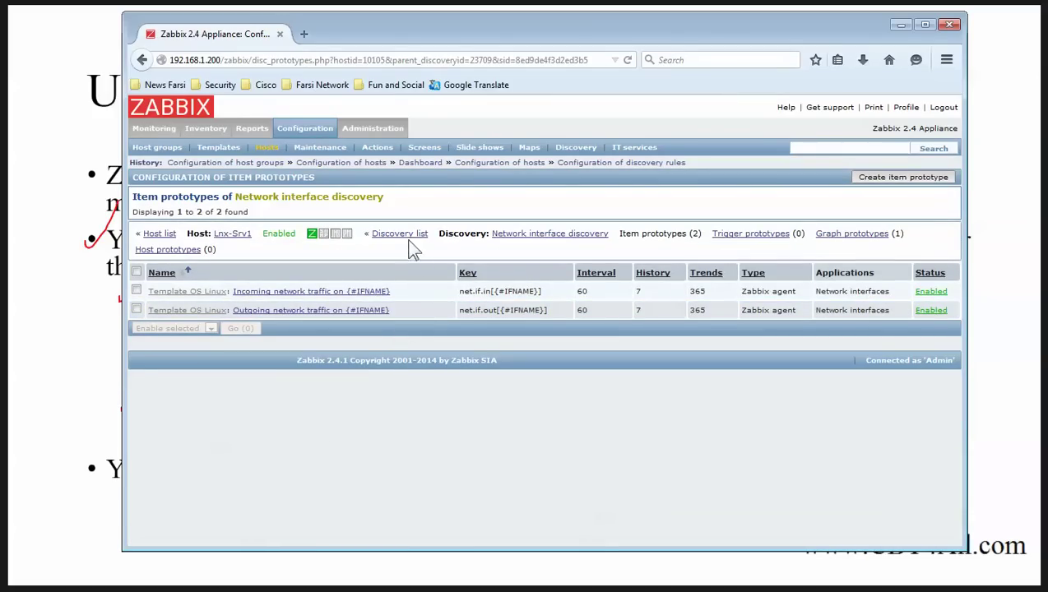
left_click(405, 235)
left_click(329, 297)
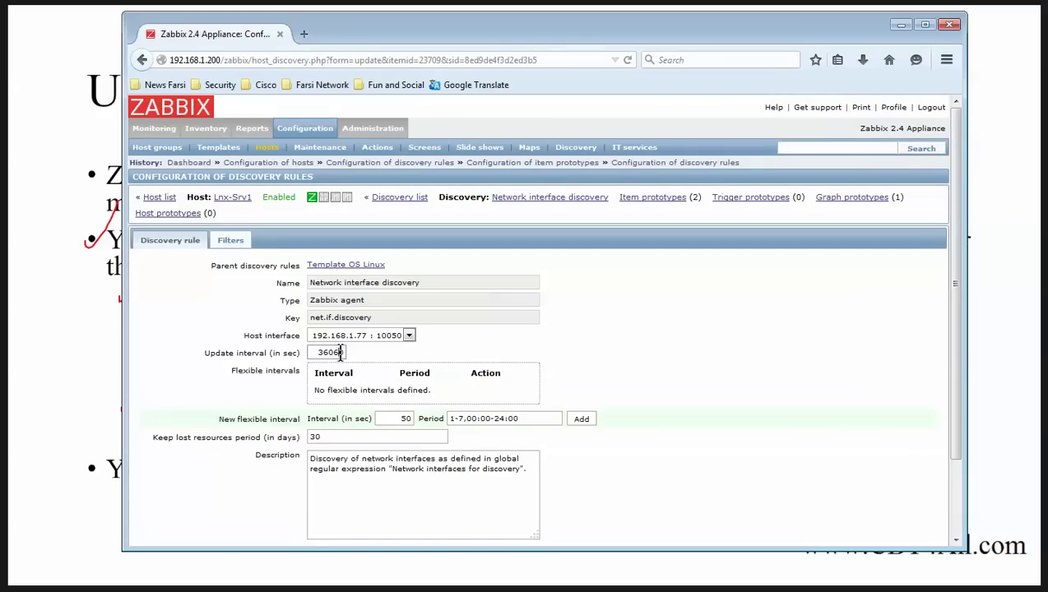
double_click(333, 353)
type("60")
scroll(448, 442, "down", 2)
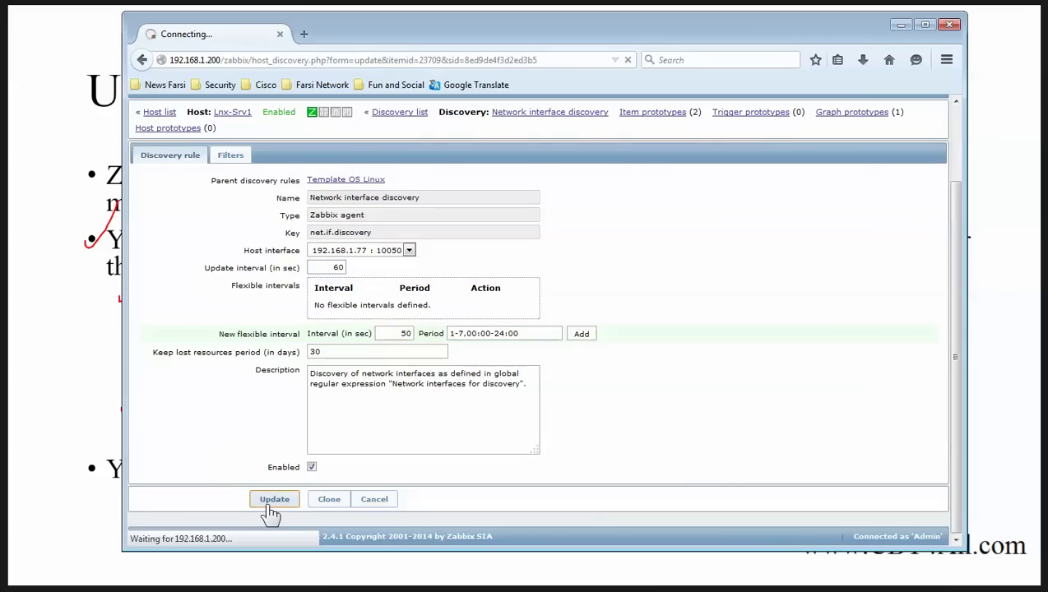
left_click(273, 499)
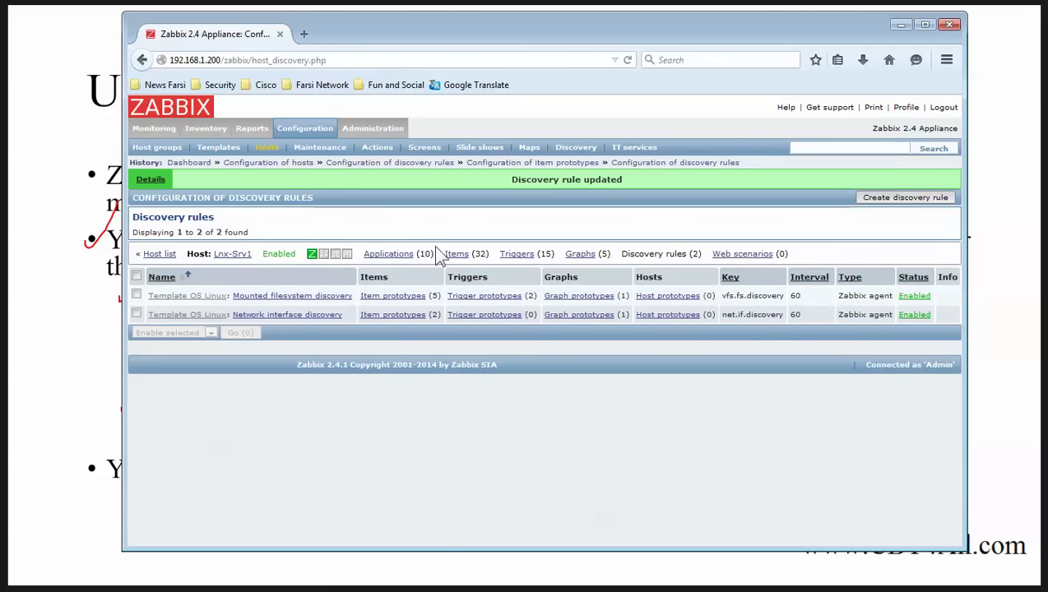
Step: Review Lnx-Srv1's item list, then return to the host list
left_click(455, 254)
scroll(467, 359, "down", 5)
scroll(449, 374, "up", 8)
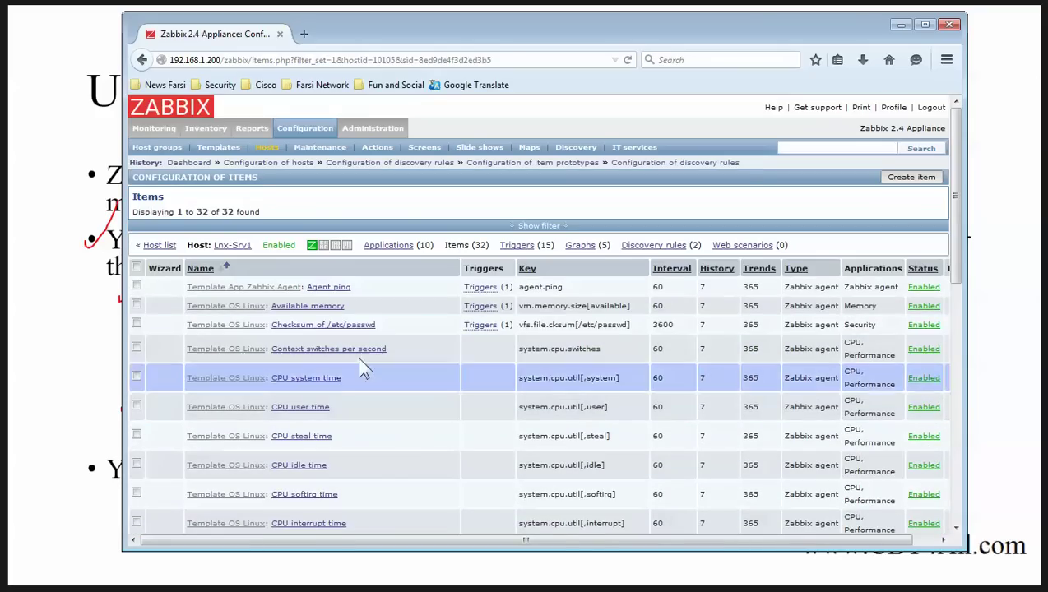
left_click(163, 246)
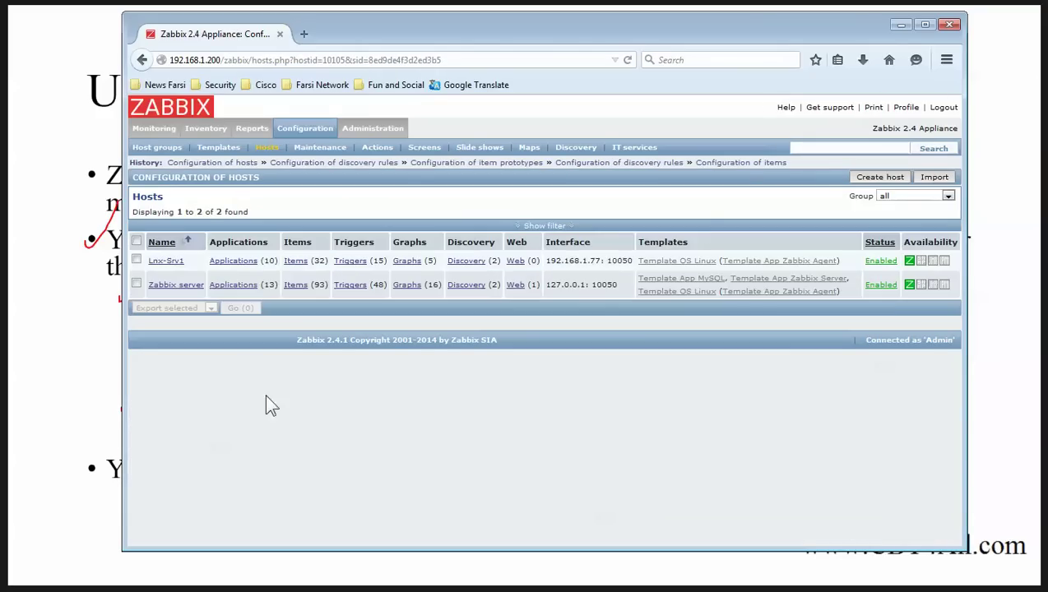
Step: Show the Zabbix Agent slide, then return to Firefox with a new blank tab
left_click(899, 26)
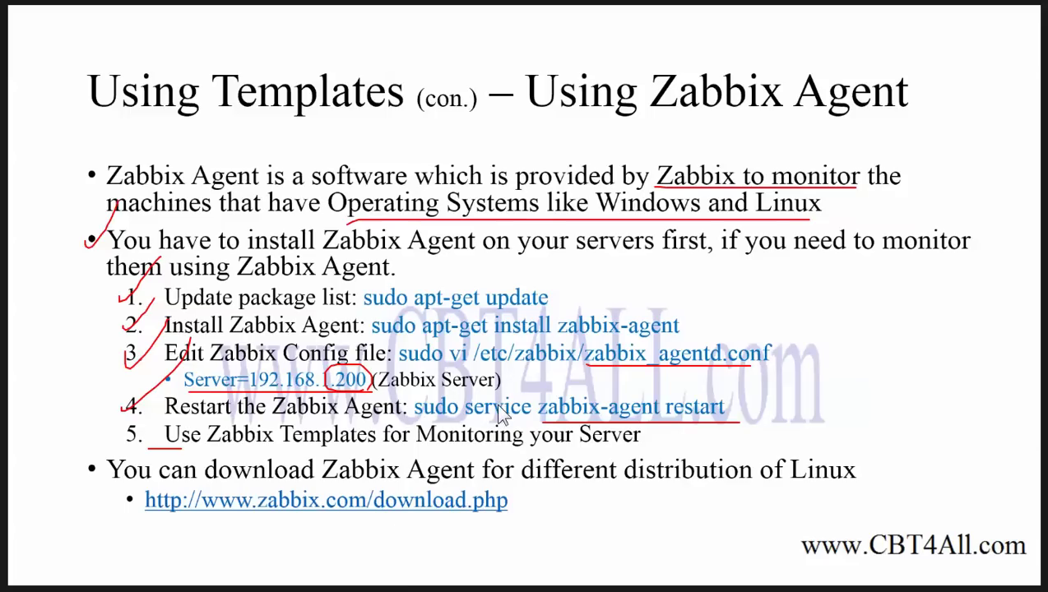
key("alt+Tab")
key("ctrl+t")
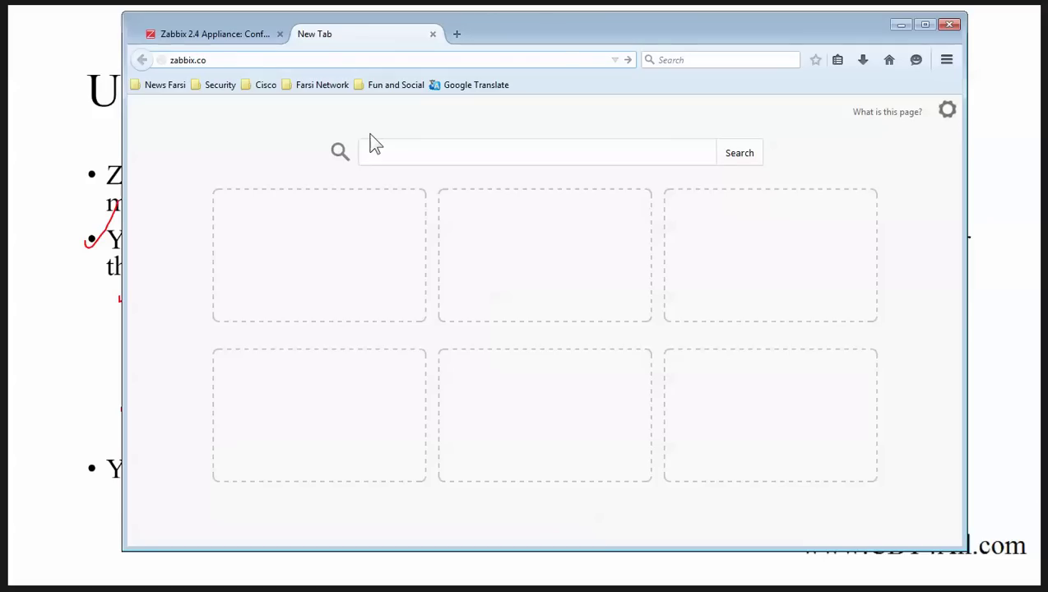
Step: Load zabbix.com and go to Product > Download, showing the pre-compiled agents heading
type("m")
key("Return")
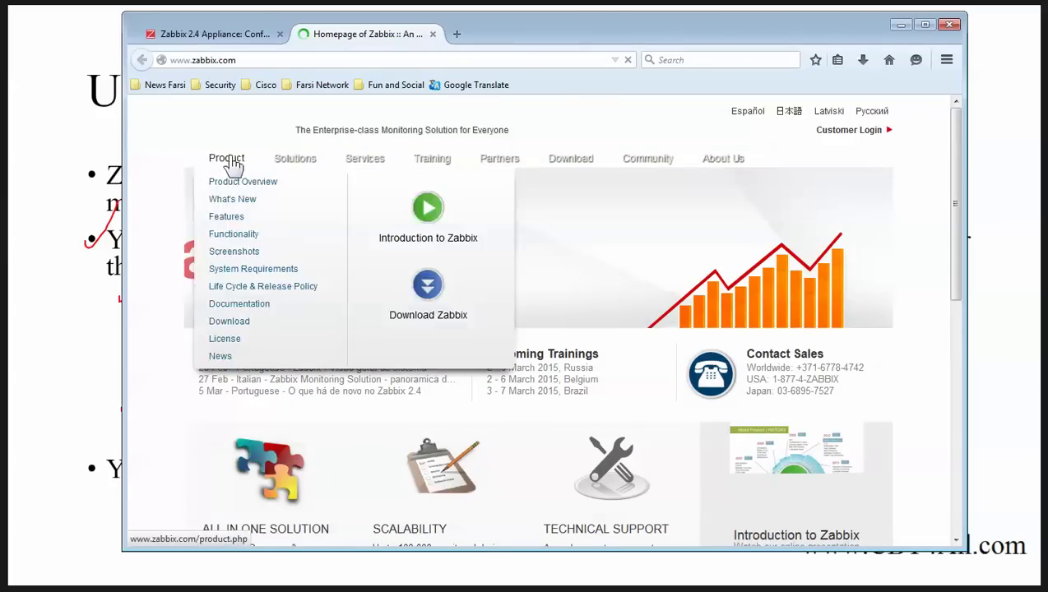
mouse_move(228, 159)
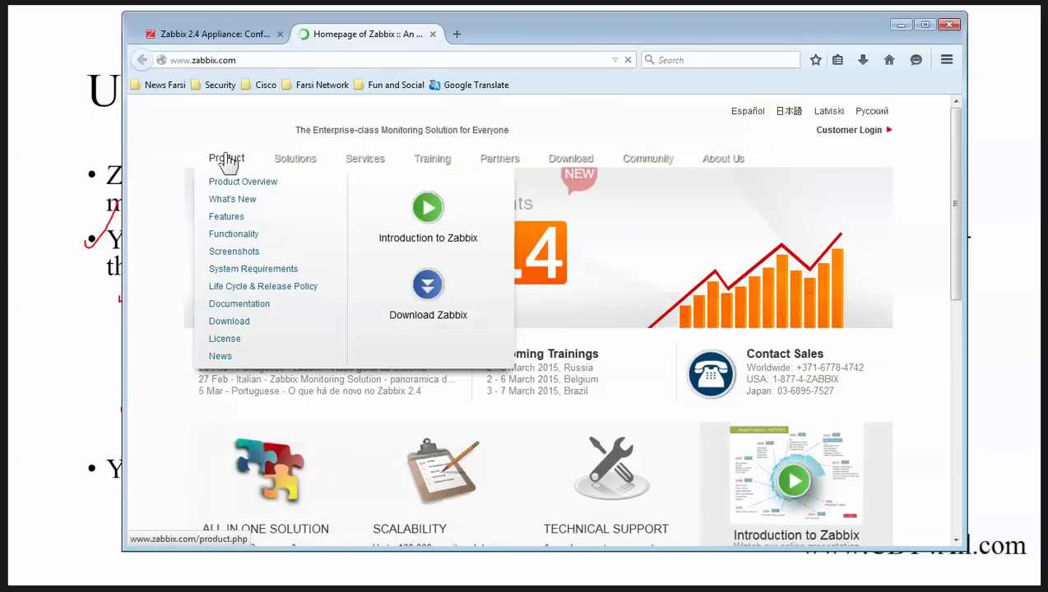
left_click(229, 324)
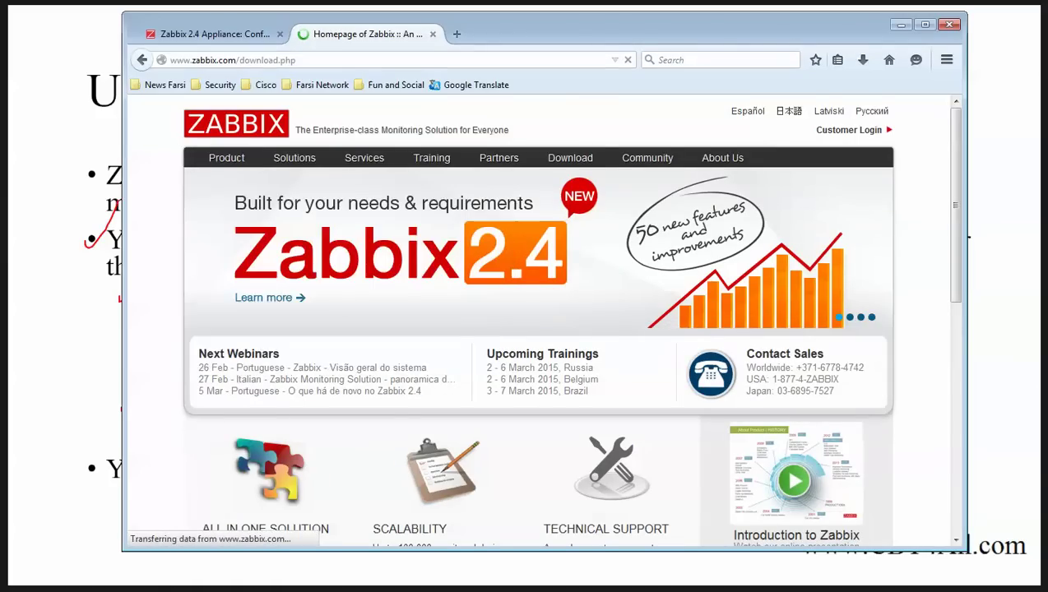
left_click_drag(954, 141, 968, 277)
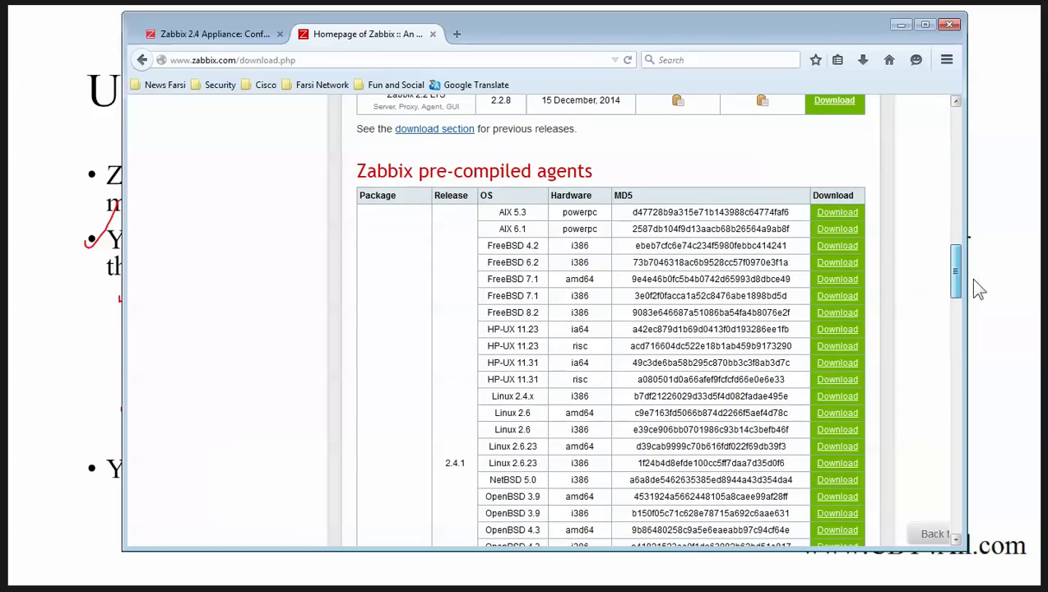
left_click_drag(359, 175, 591, 171)
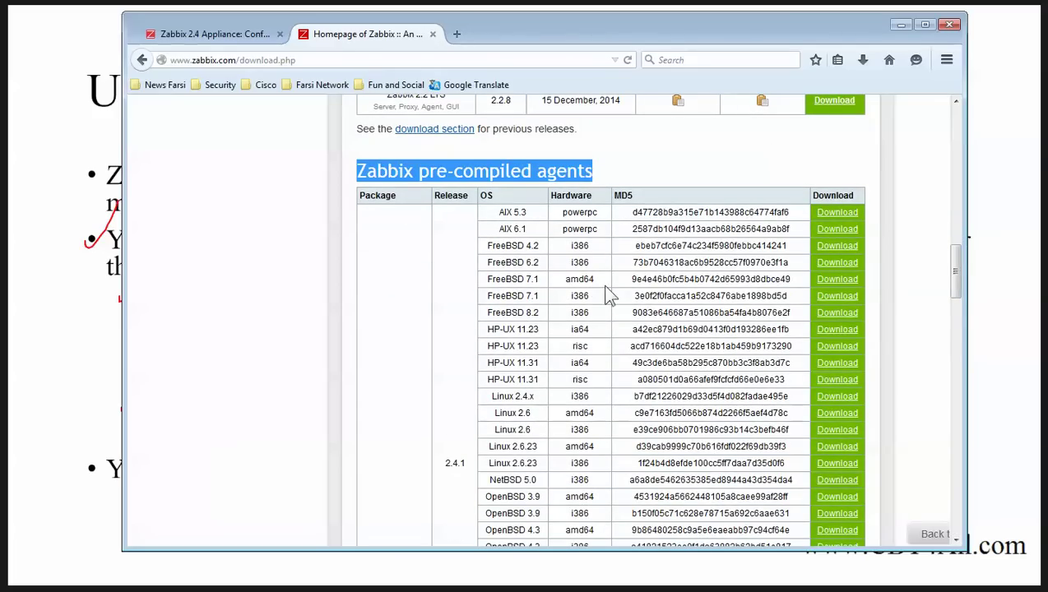
Step: Locate the Windows (All) pre-compiled agent row, then minimize Firefox to show the slide
scroll(567, 292, "down", 8)
scroll(531, 339, "up", 8)
scroll(589, 352, "down", 5)
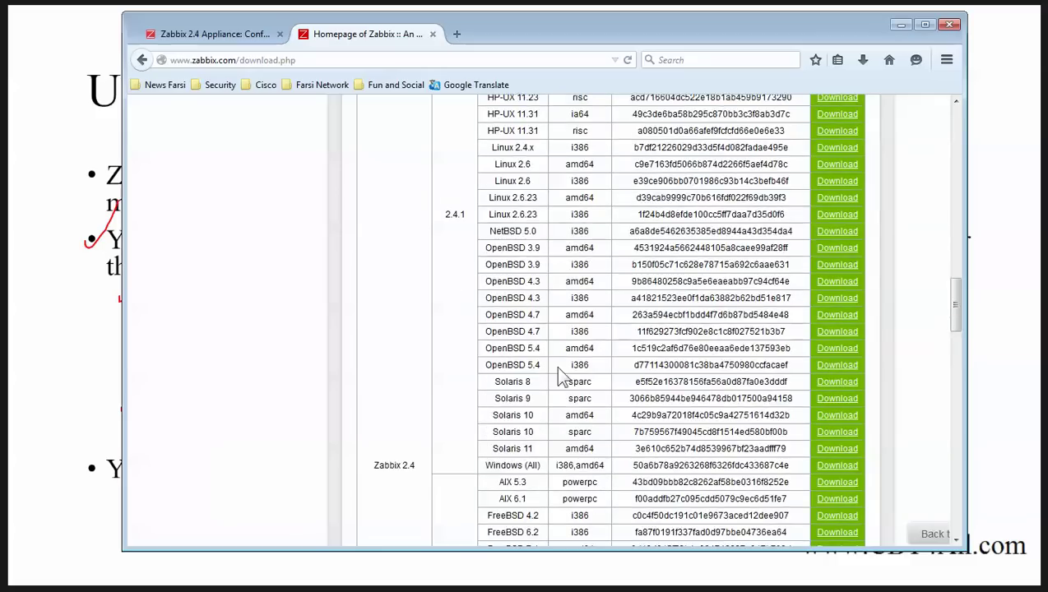
scroll(589, 352, "down", 5)
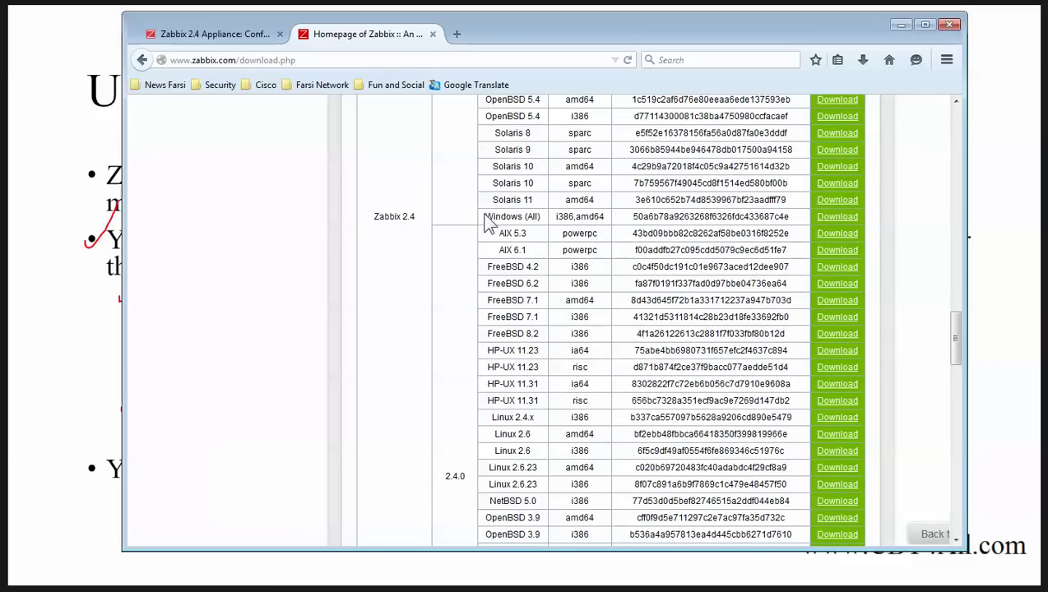
left_click_drag(485, 215, 783, 211)
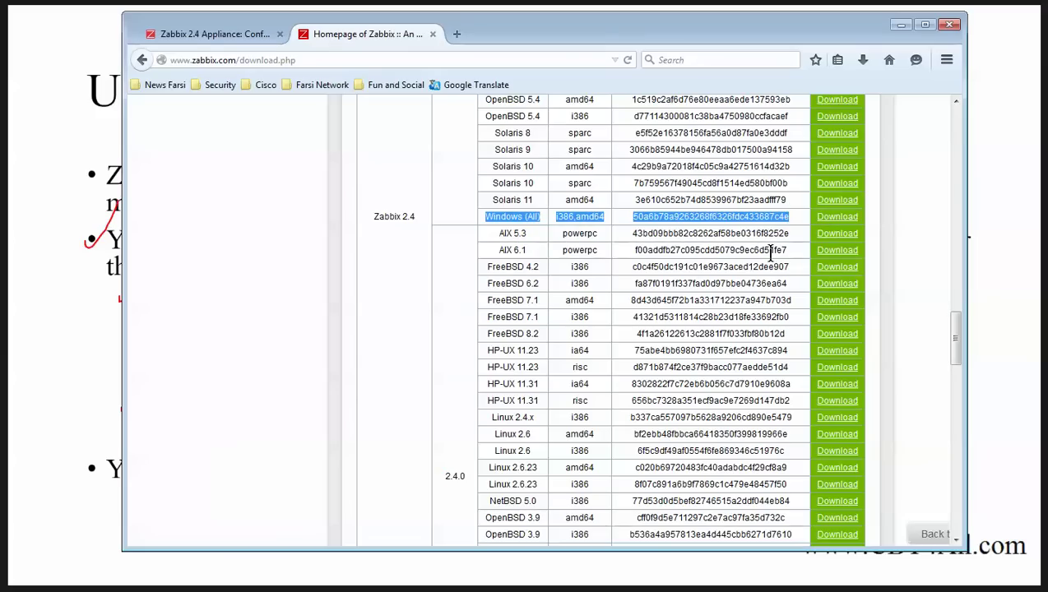
left_click(899, 25)
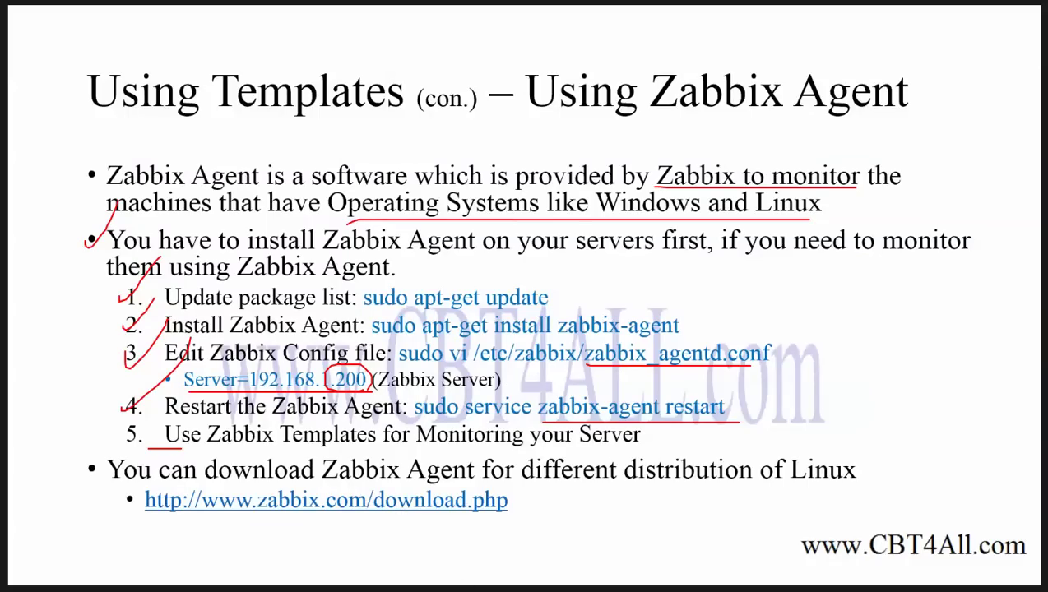
Step: On the Windows agent slide, underline Windows 2012 Server and tick step 1, then switch to WinServer1
key("Right")
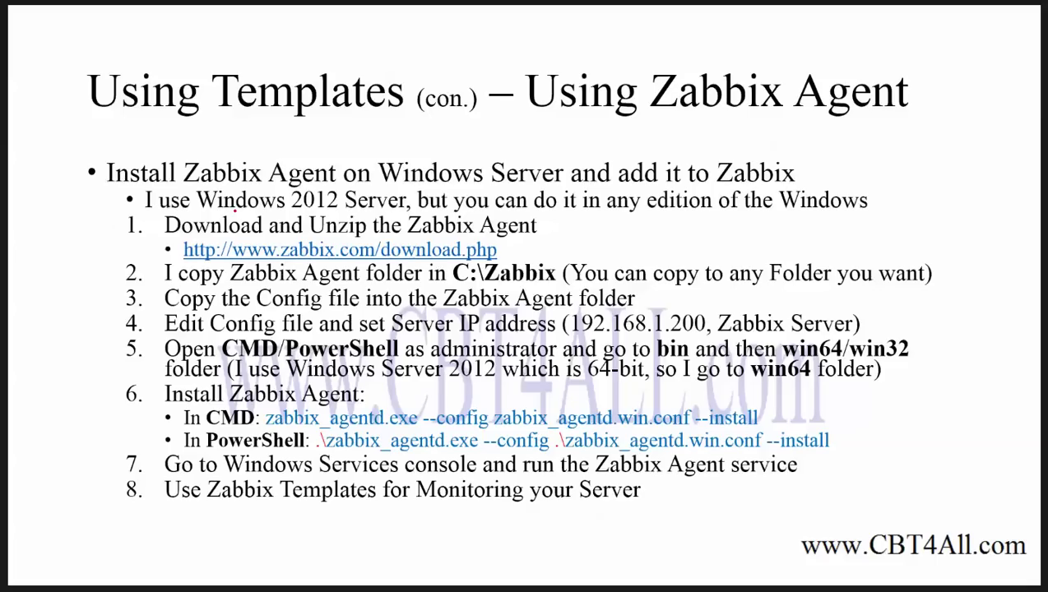
left_click_drag(239, 214, 395, 216)
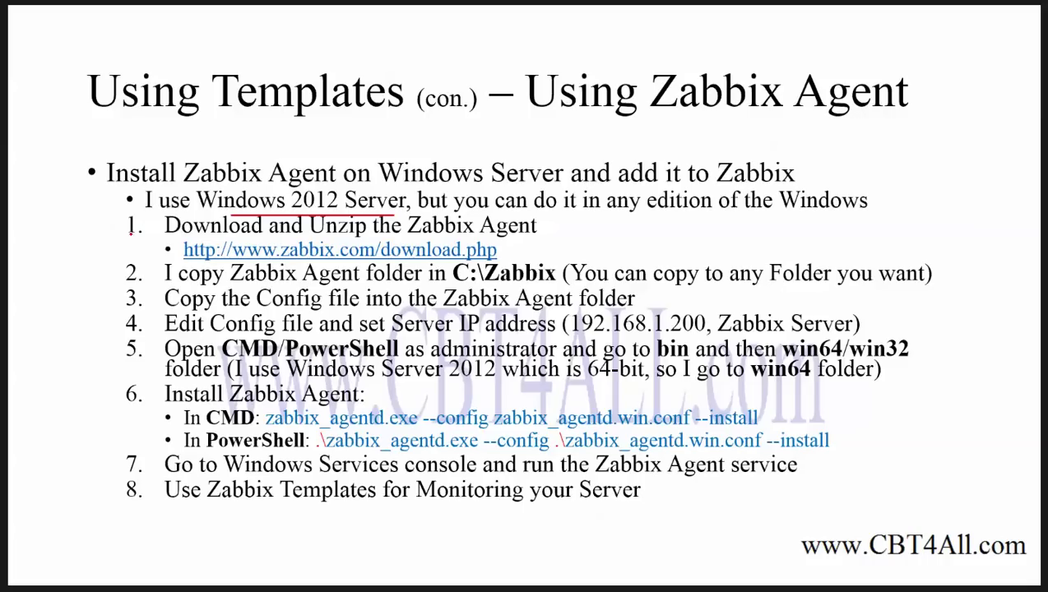
left_click_drag(132, 235, 171, 207)
key("alt+Tab")
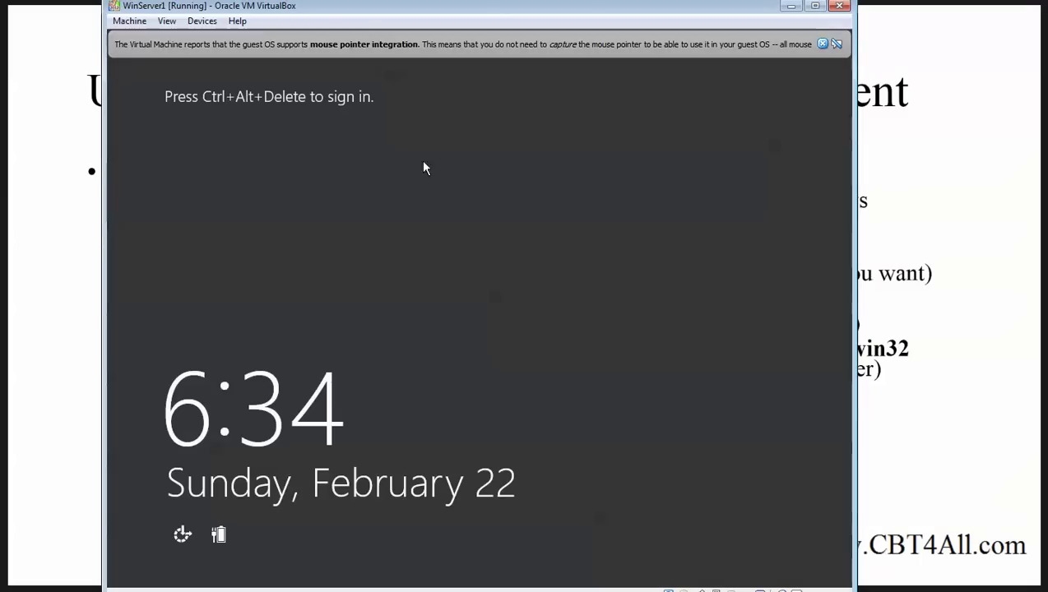
Step: Send Ctrl-Alt-Del to WinServer1 and sign in with the Administrator password
left_click(823, 41)
left_click(136, 21)
left_click(156, 131)
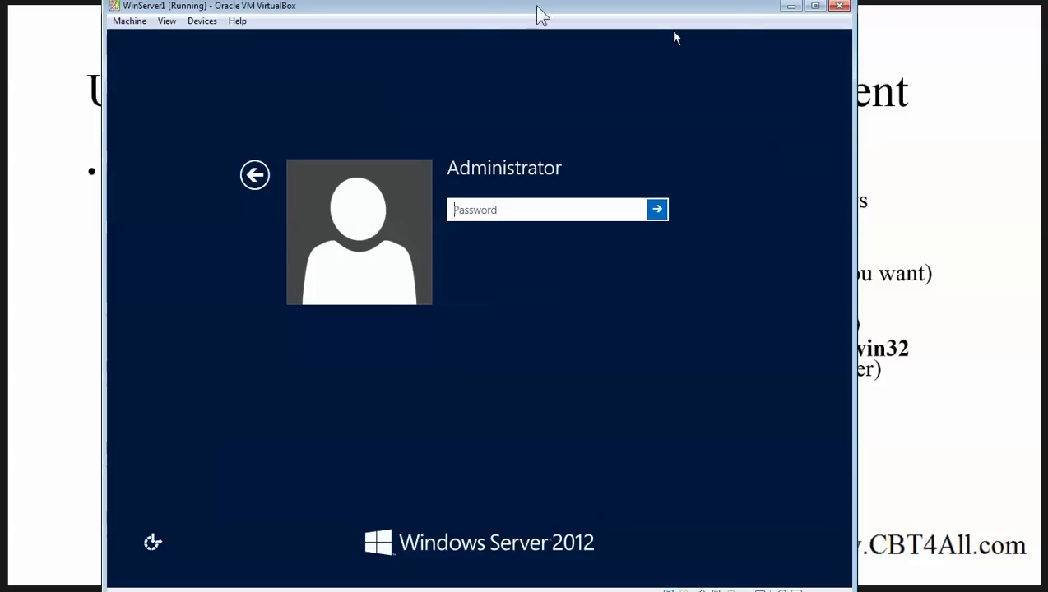
left_click_drag(480, 7, 505, 50)
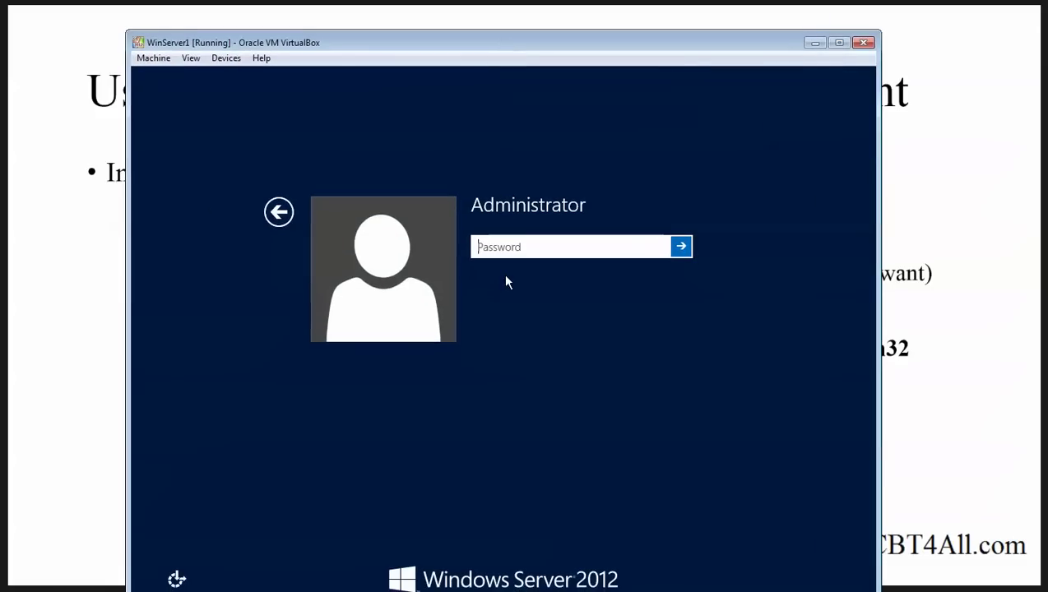
type("Pa$$")
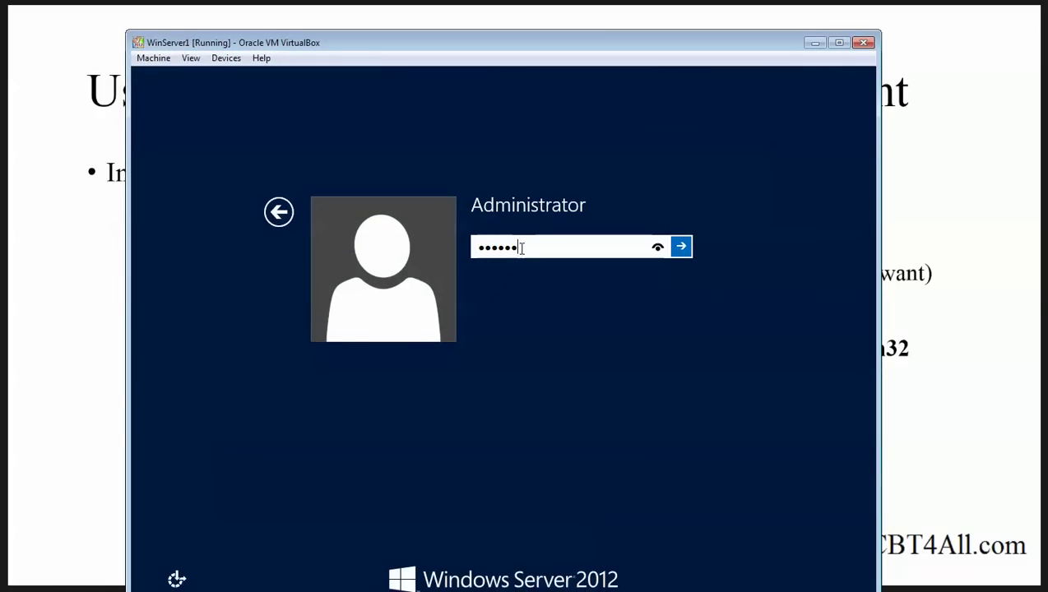
key("Return")
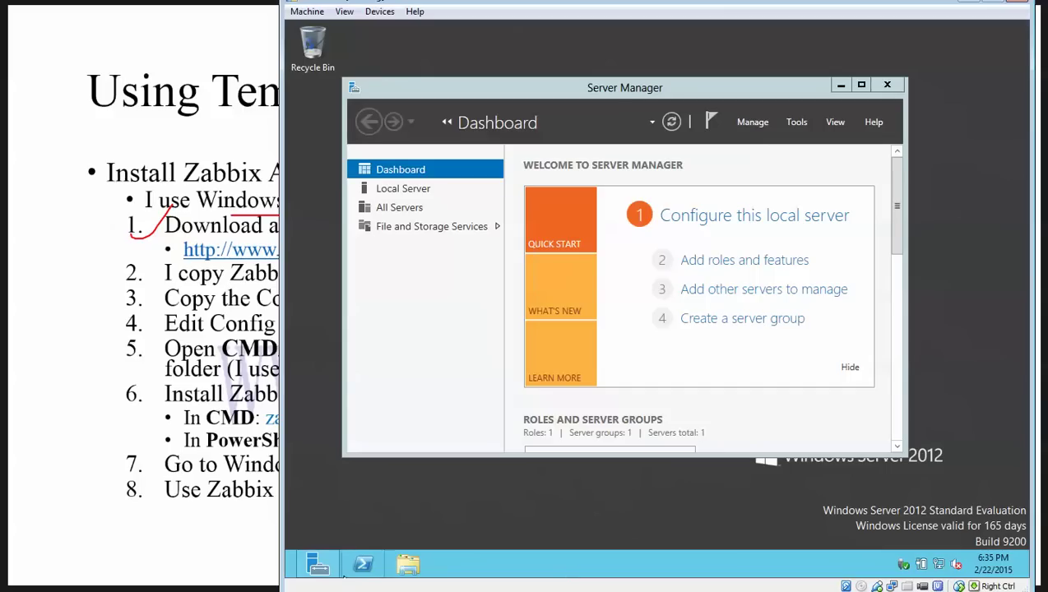
Step: Launch Internet Explorer from the guest's Start screen and load zabbix.com
left_click(288, 573)
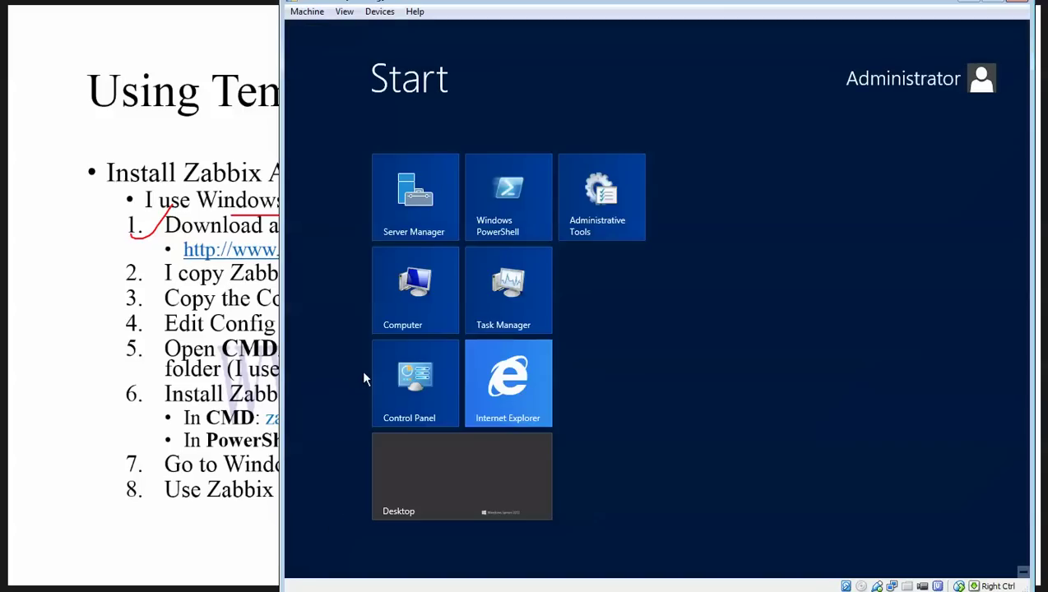
left_click(506, 360)
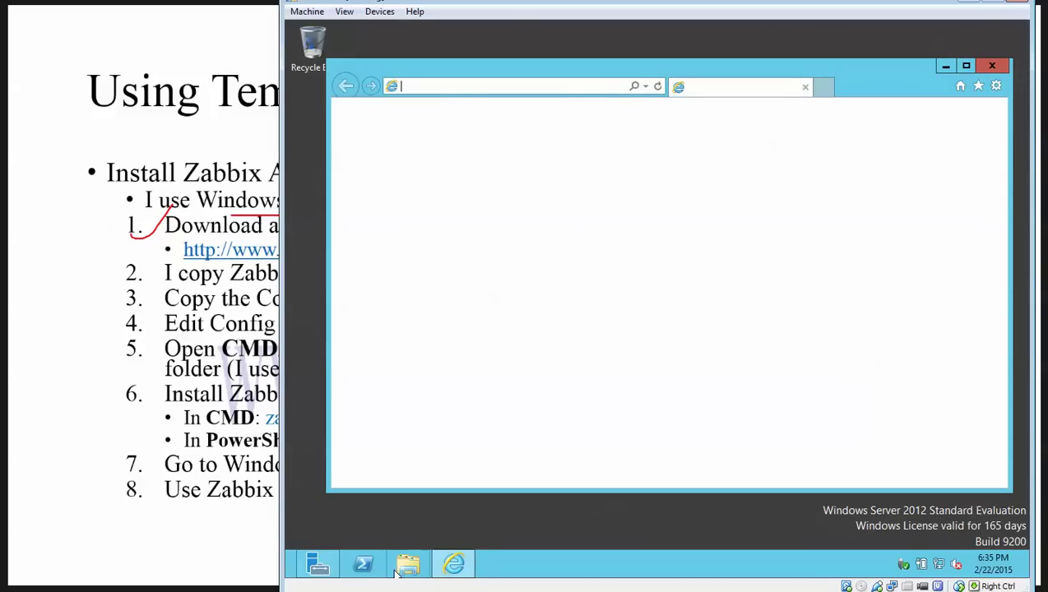
left_click(491, 87)
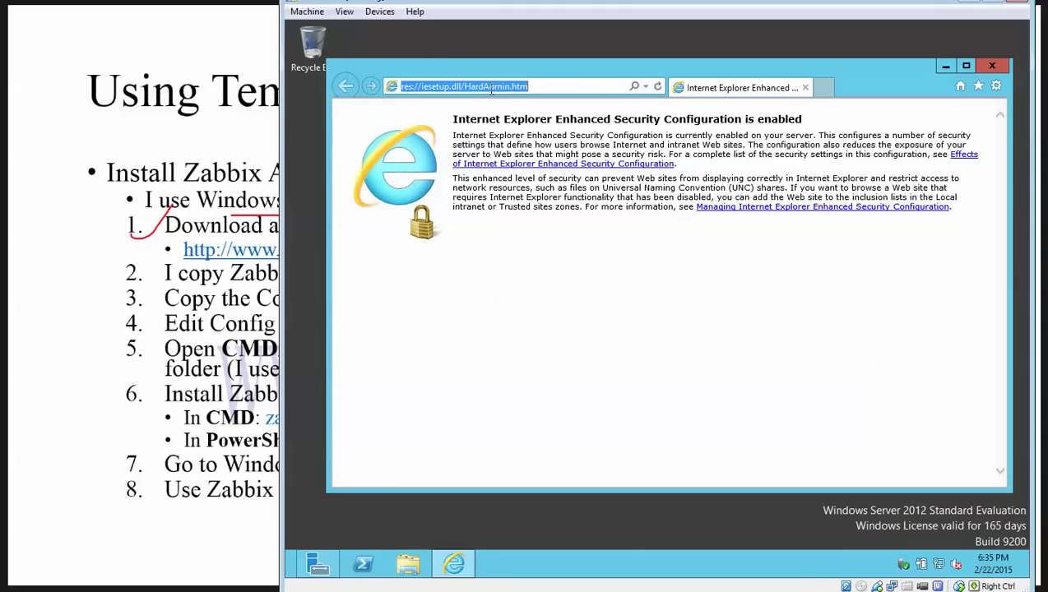
type("zabbi")
key("Return")
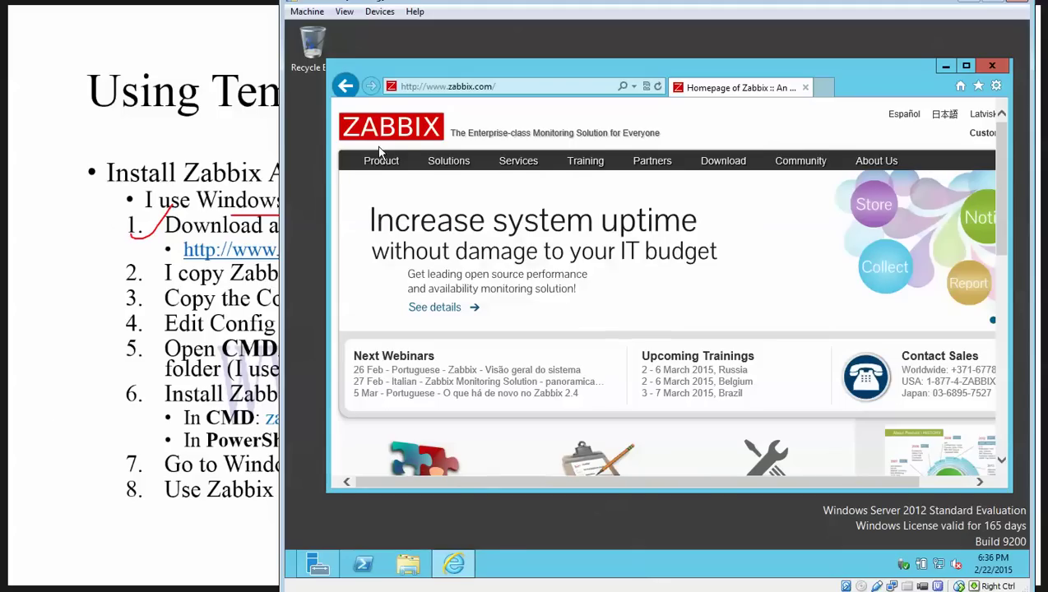
Step: Open the Zabbix download page and scroll to the Windows (All) agent row
mouse_move(381, 161)
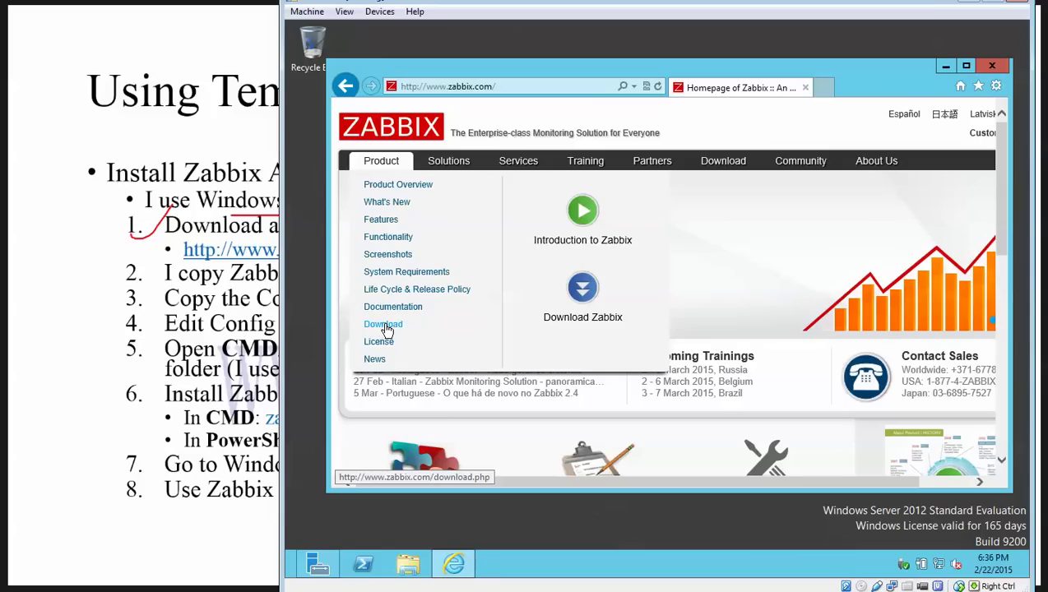
left_click(384, 328)
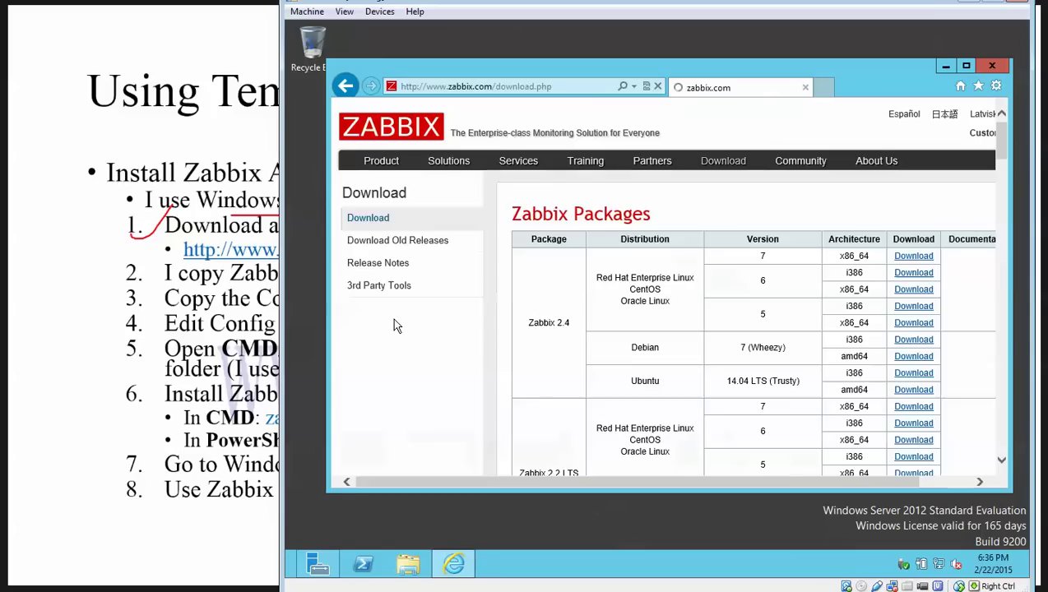
scroll(895, 290, "down", 15)
scroll(897, 302, "down", 10)
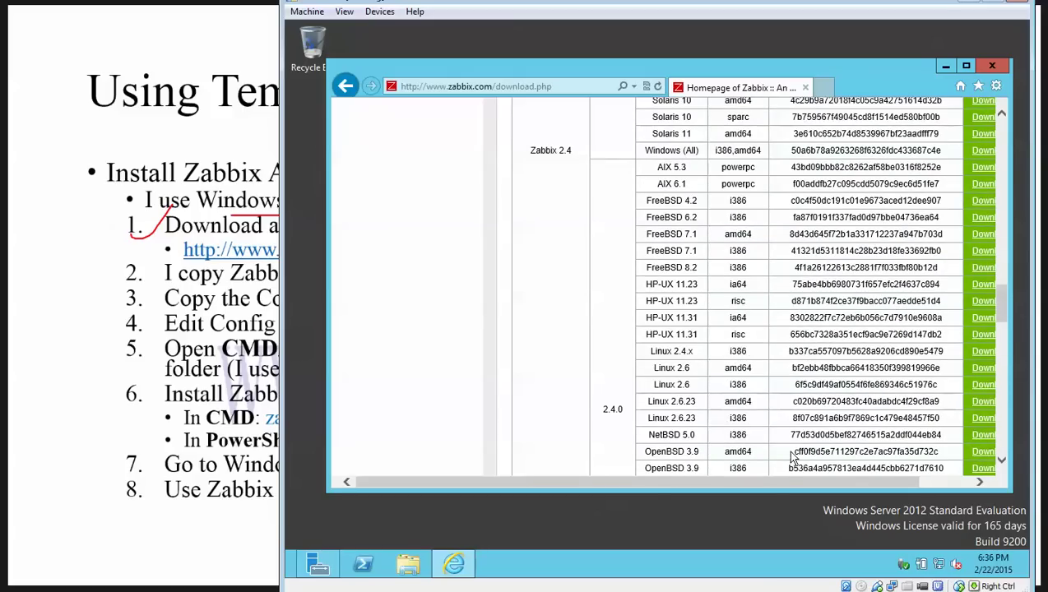
left_click_drag(778, 485, 870, 479)
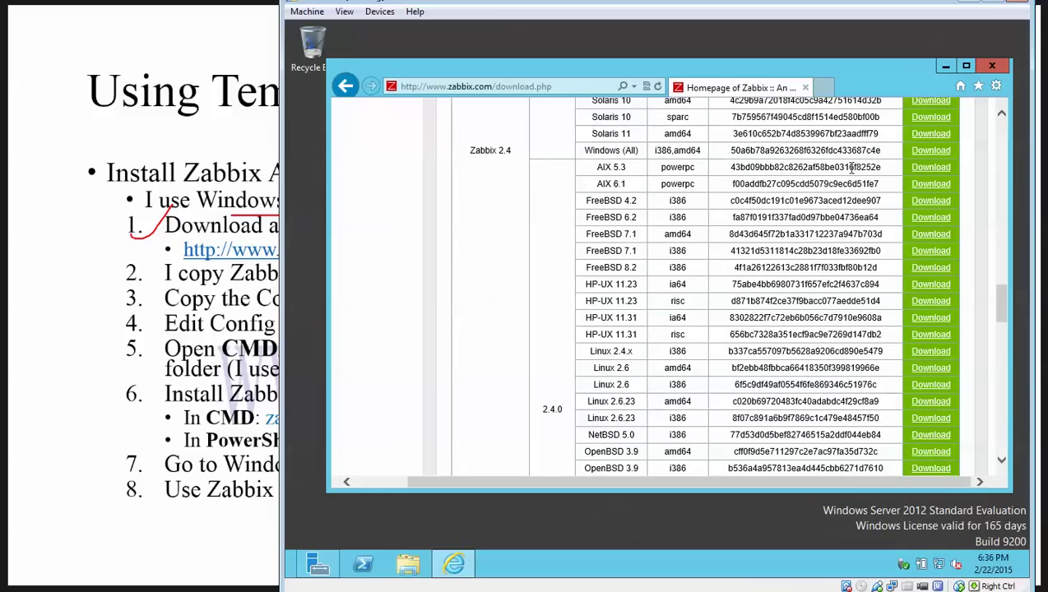
Step: Download and save zabbix_agents_2.4.1.win.zip, then open its Downloads folder
left_click(929, 152)
left_click(570, 299)
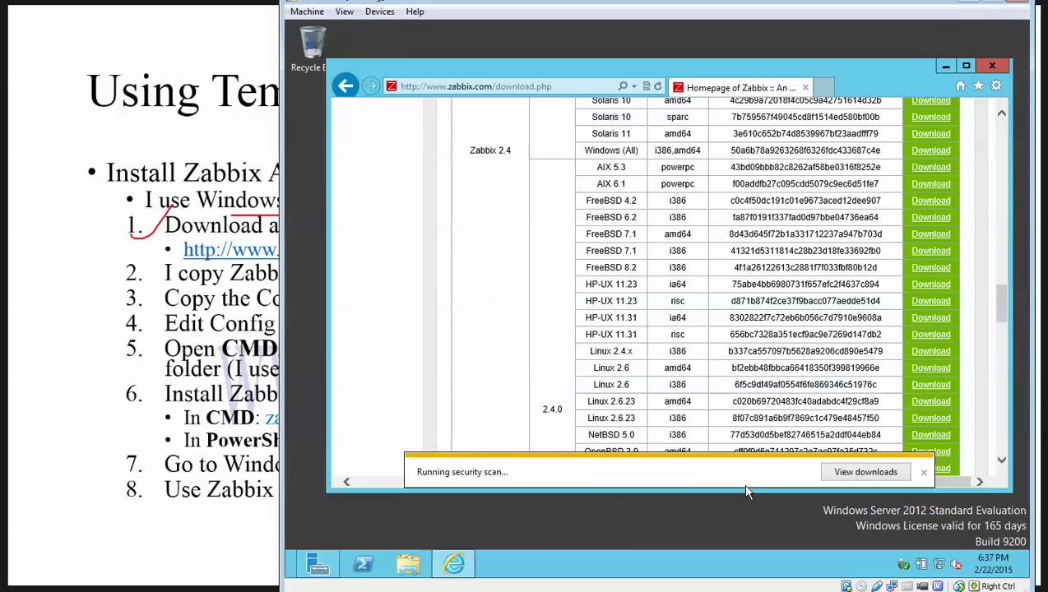
left_click(752, 473)
left_click_drag(786, 66, 738, 86)
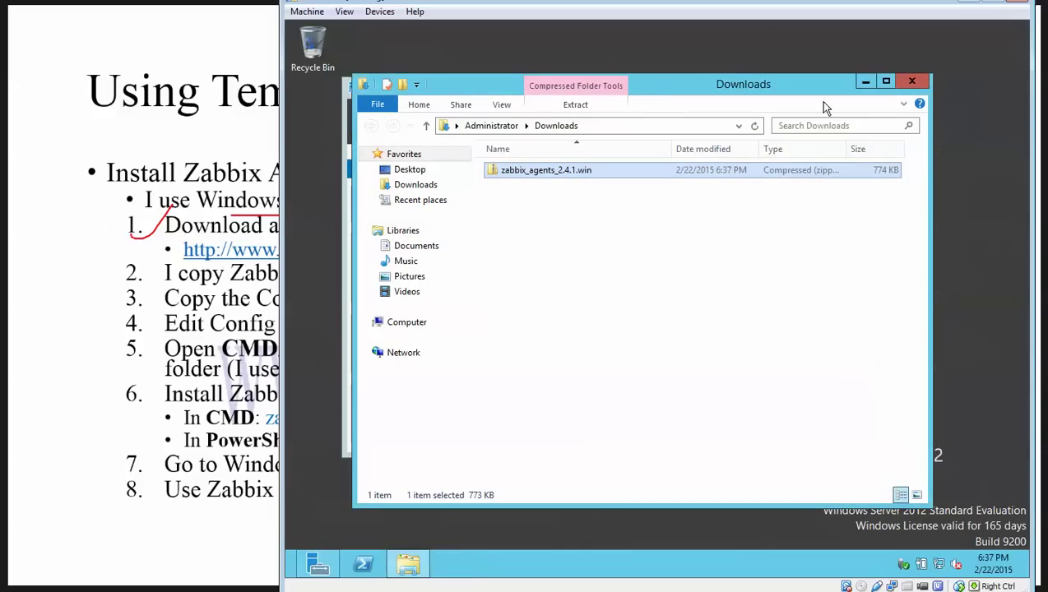
Step: Extract the Zabbix agents zip into a zabbix_agents_2.4.1.win folder in Downloads
left_click_drag(653, 89, 725, 80)
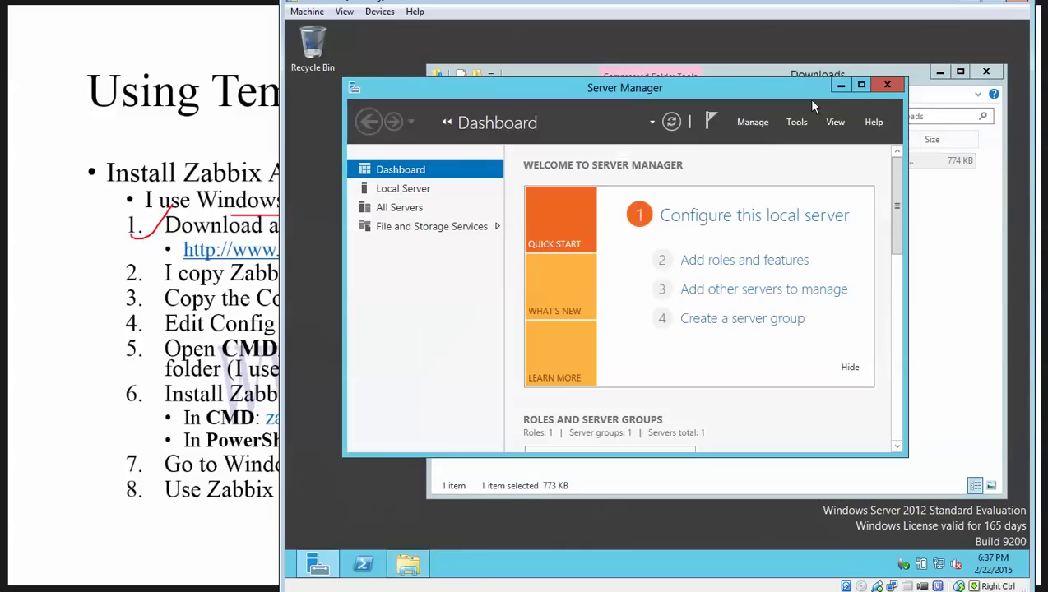
left_click(840, 84)
right_click(604, 169)
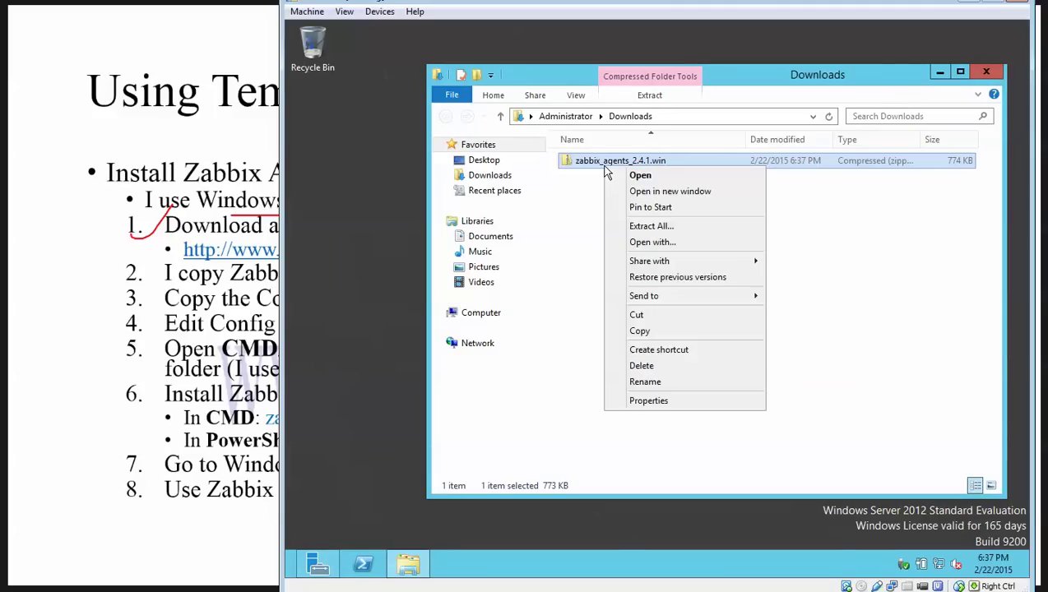
left_click(613, 223)
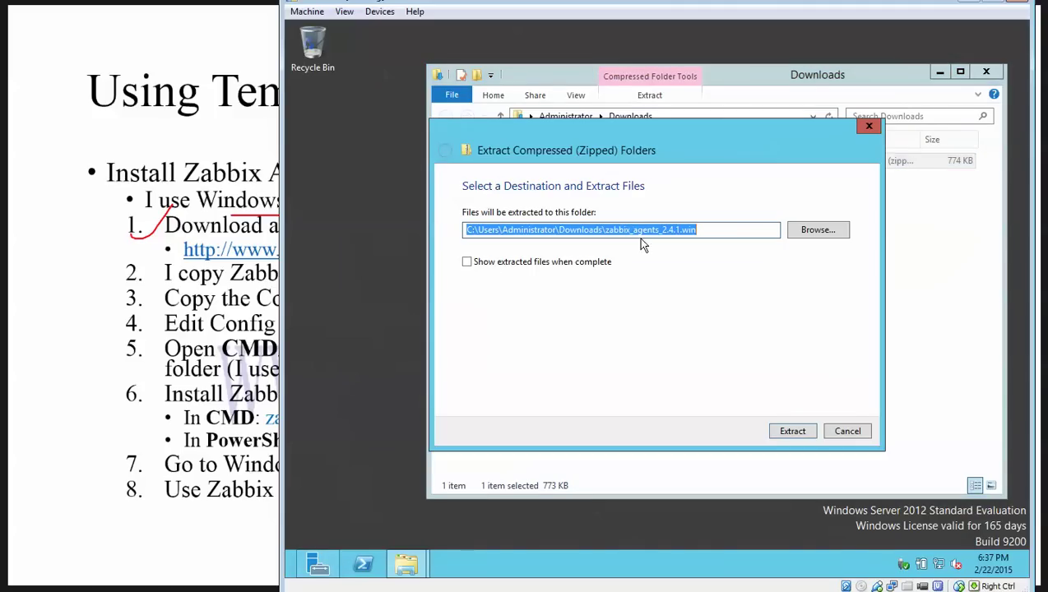
left_click(793, 432)
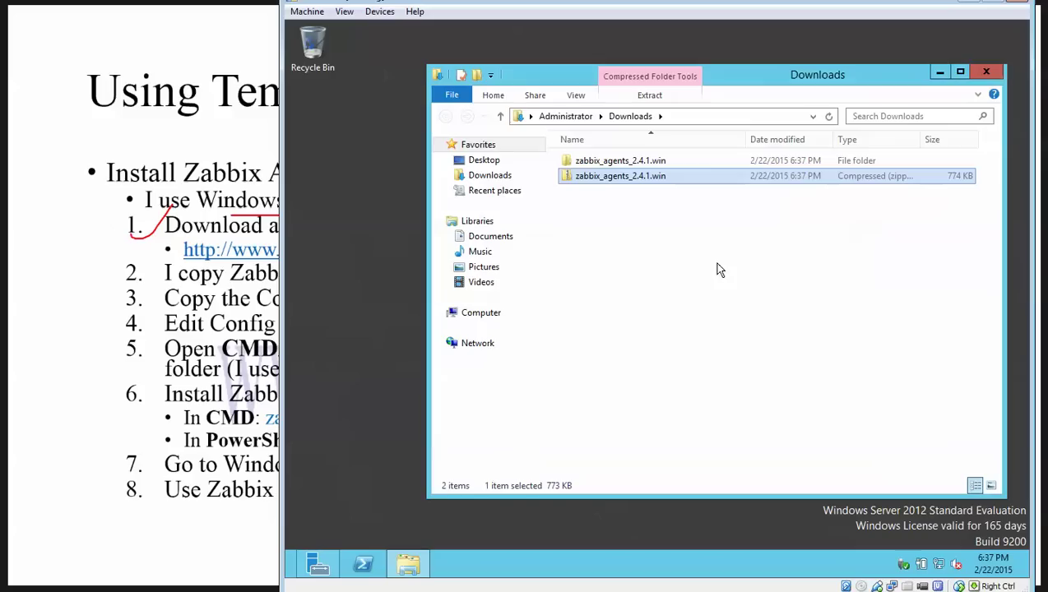
Step: Cut the extracted zabbix_agents_2.4.1.win folder for moving
left_click(604, 166)
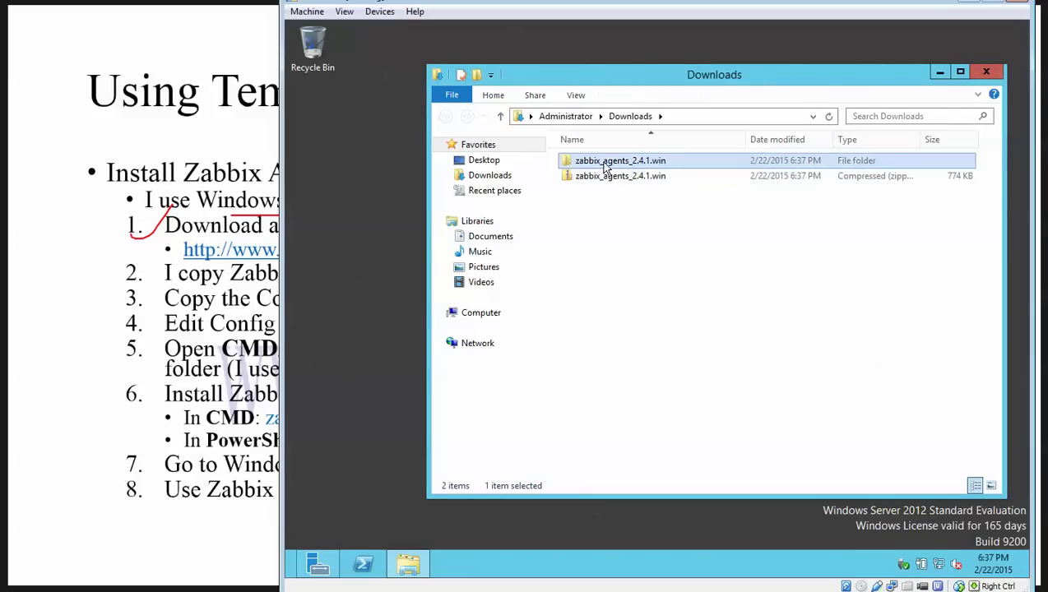
right_click(604, 167)
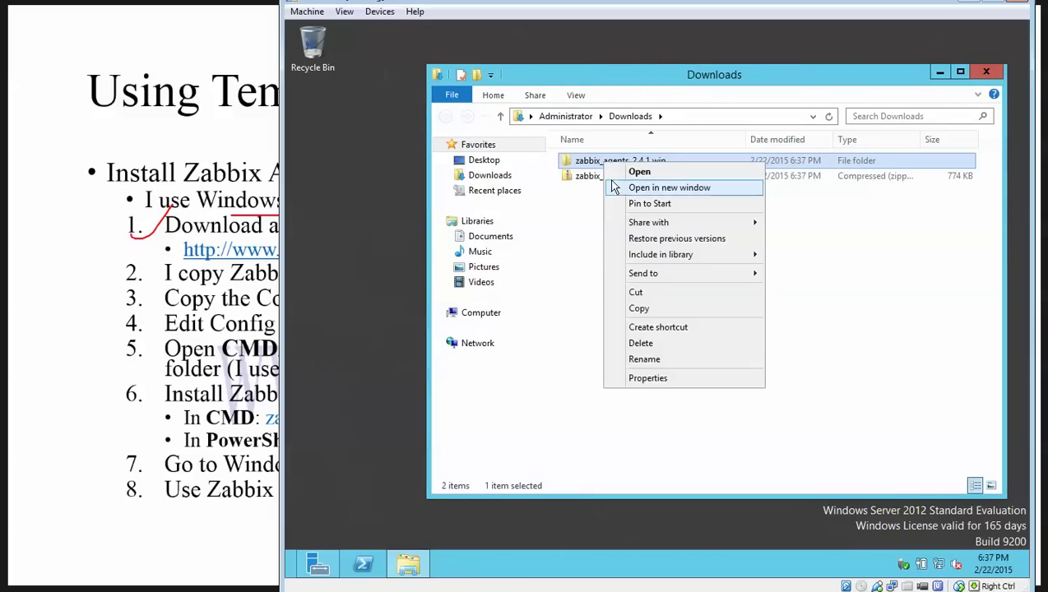
left_click(636, 293)
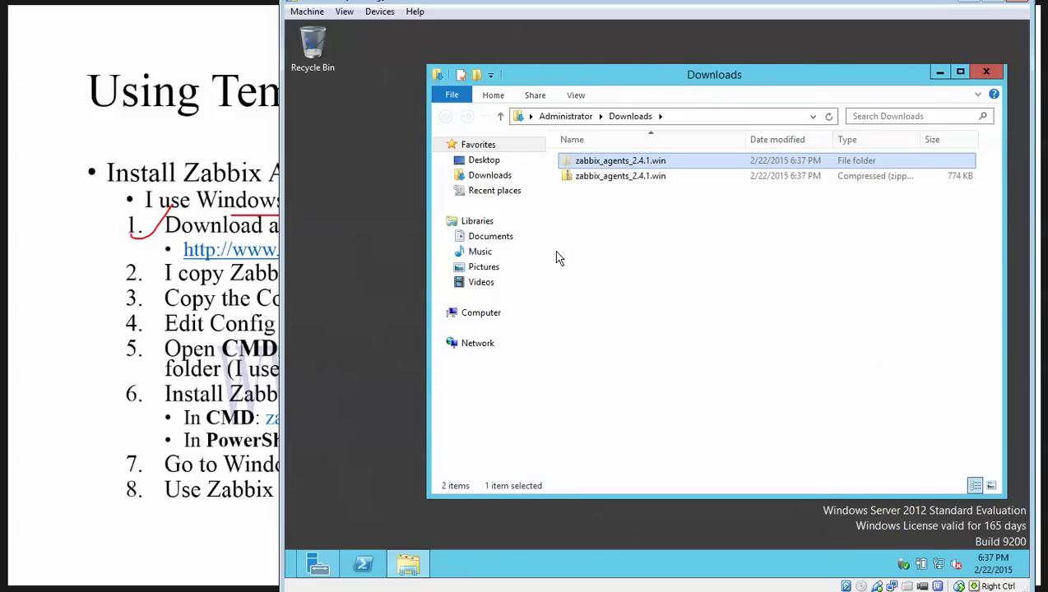
Step: On Local Disk (C:), permanently delete the old Zabbix folder and zabbix_agentd file
left_click(458, 312)
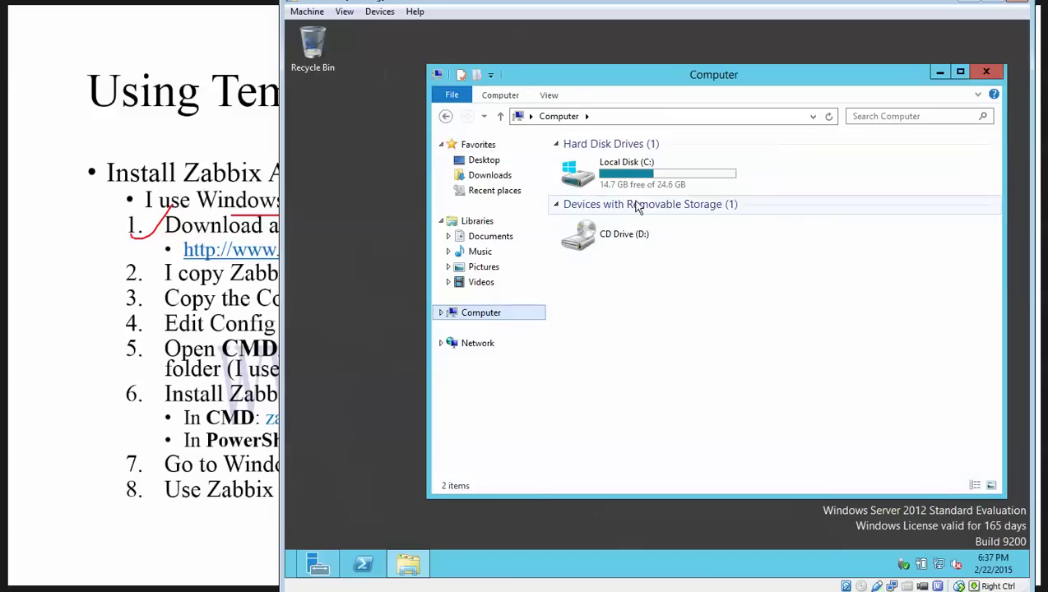
left_click(645, 182)
double_click(646, 183)
right_click(617, 318)
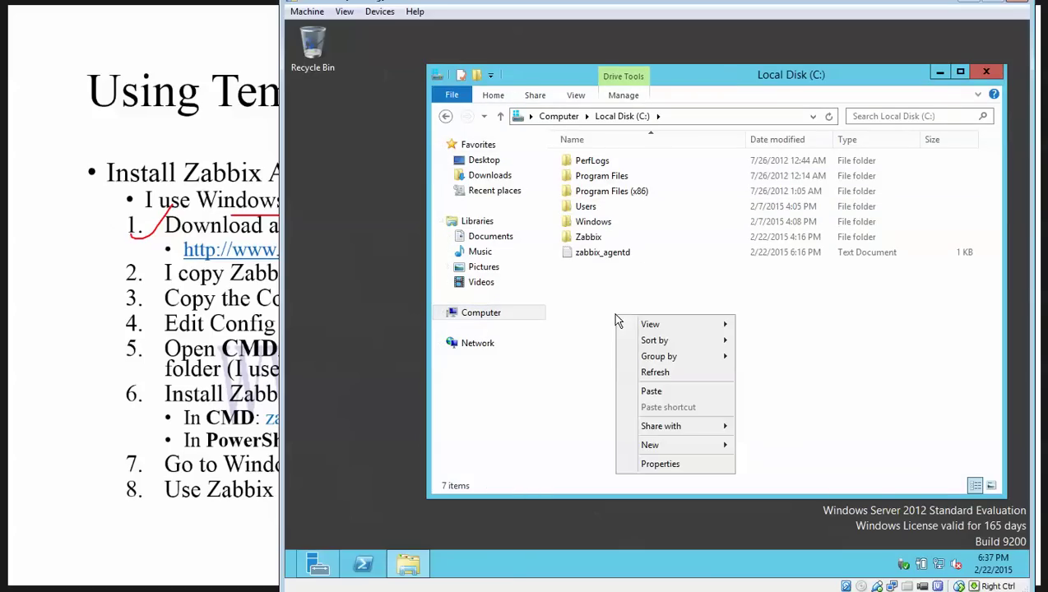
left_click(587, 238)
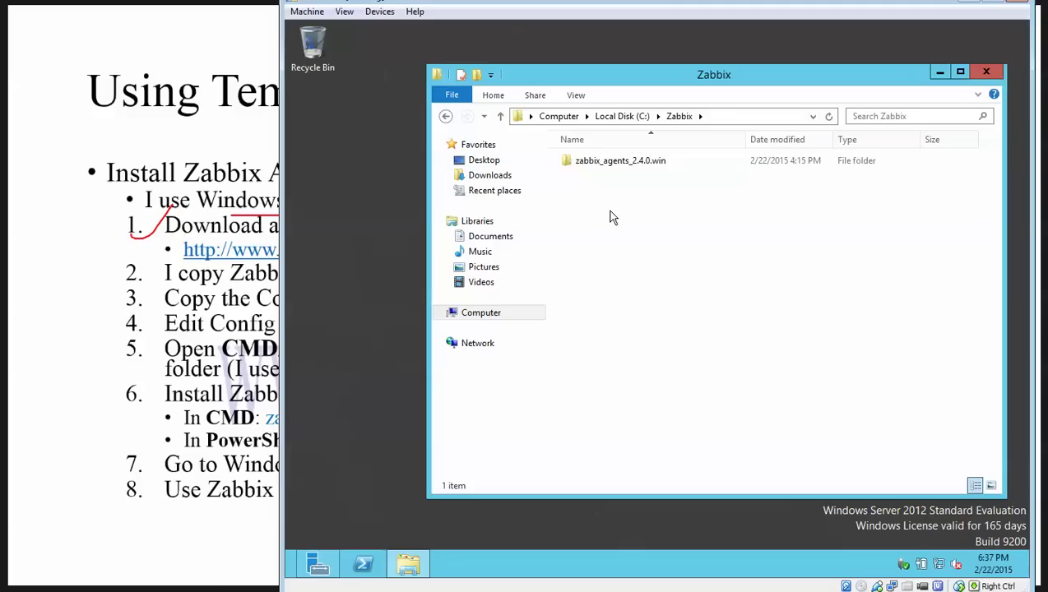
left_click(618, 117)
left_click_drag(606, 280, 580, 235)
key("shift+Delete")
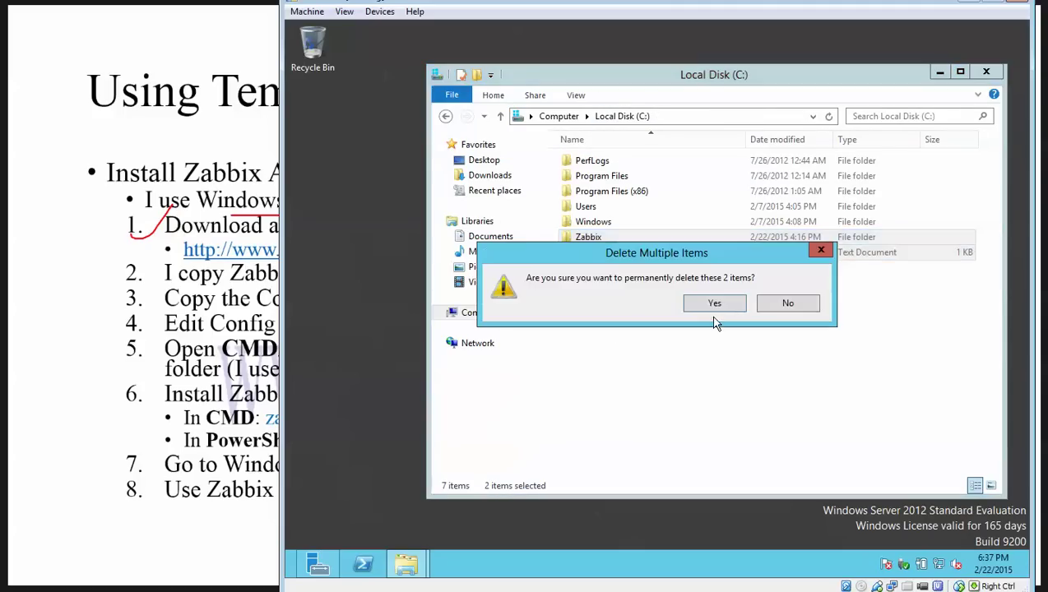
left_click(712, 305)
Step: Create a new folder named Zabbix on C:
right_click(619, 305)
mouse_move(659, 437)
left_click(755, 435)
type("Zabbix")
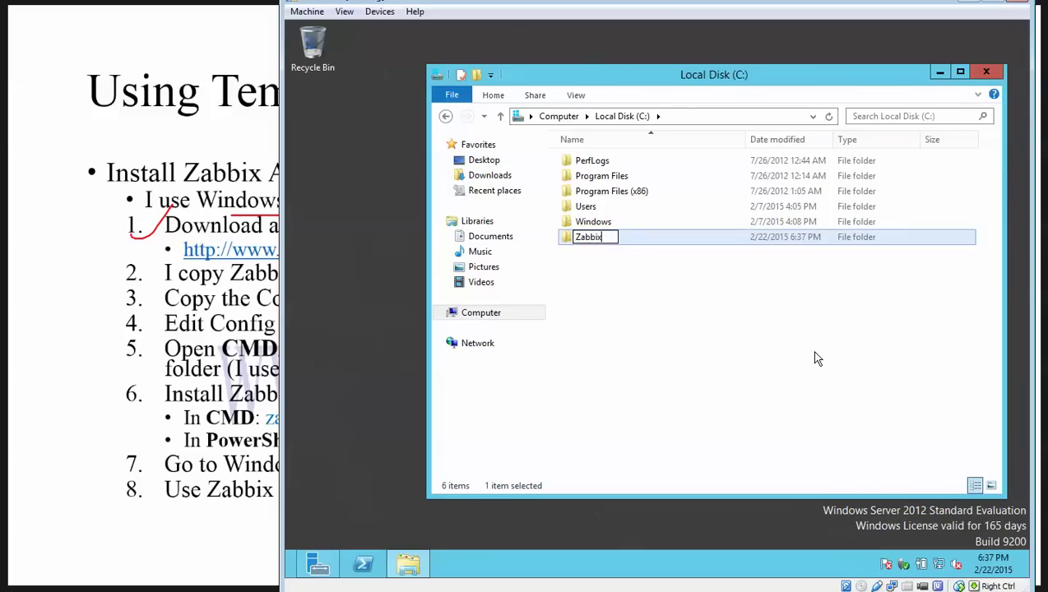
key("Return")
key("Return")
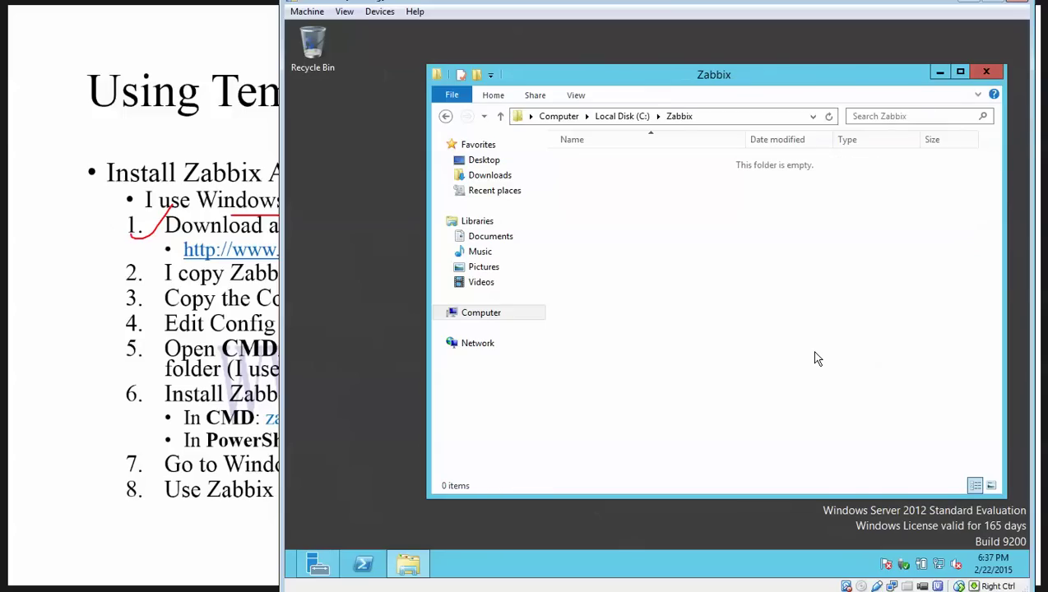
Step: Paste the zabbix_agents_2.4.1.win folder into C:\Zabbix
right_click(628, 233)
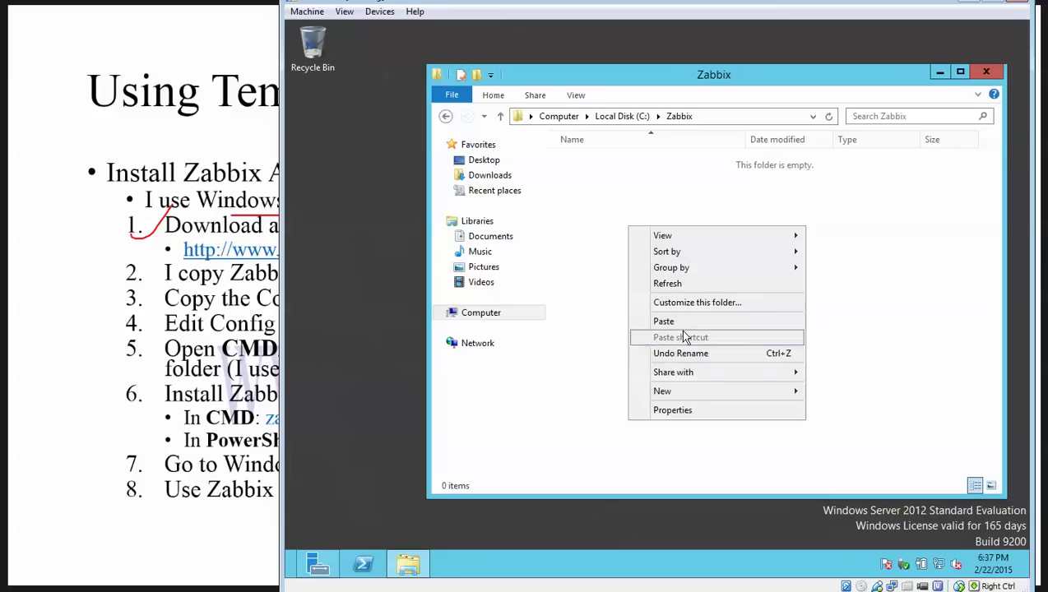
left_click(655, 318)
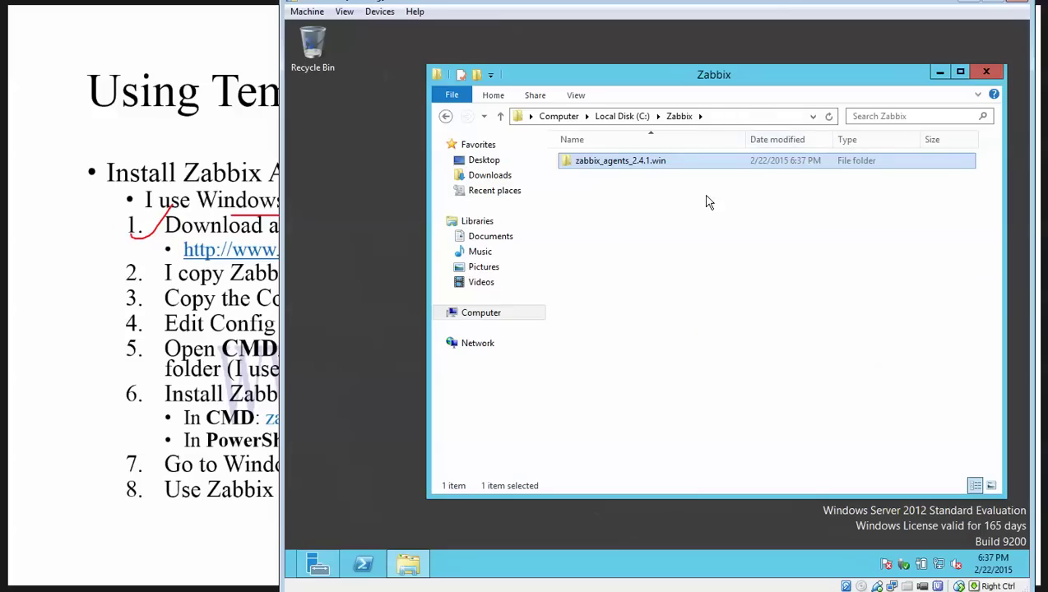
left_click(629, 181)
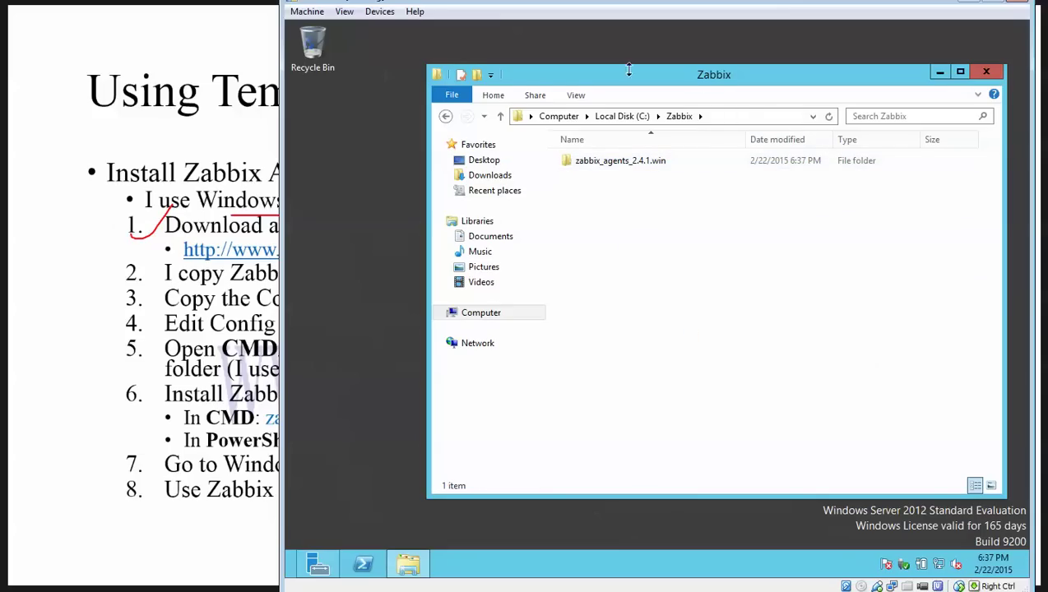
left_click_drag(635, 82, 551, 74)
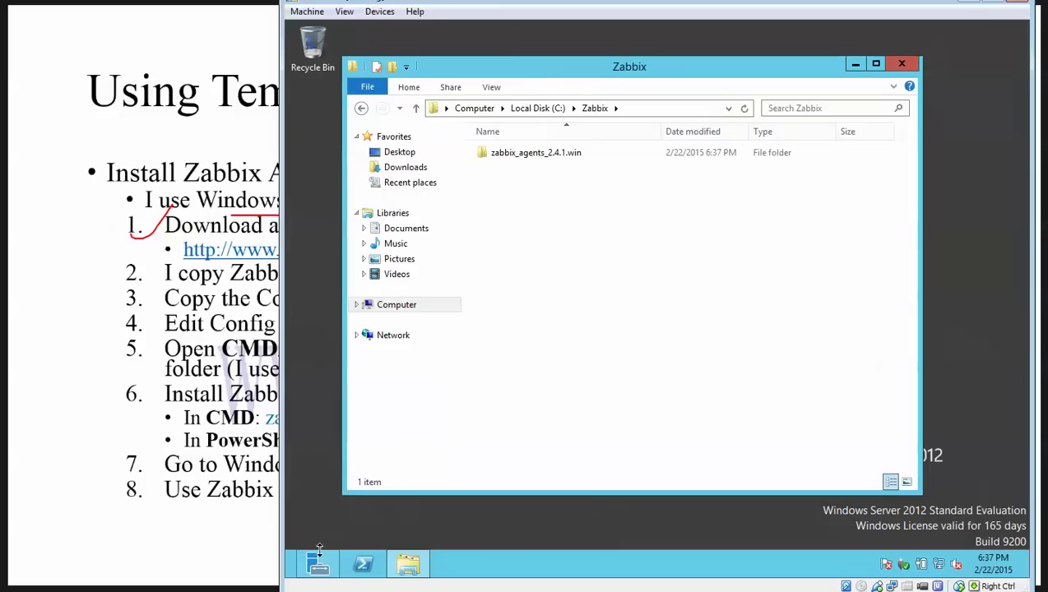
left_click(317, 562)
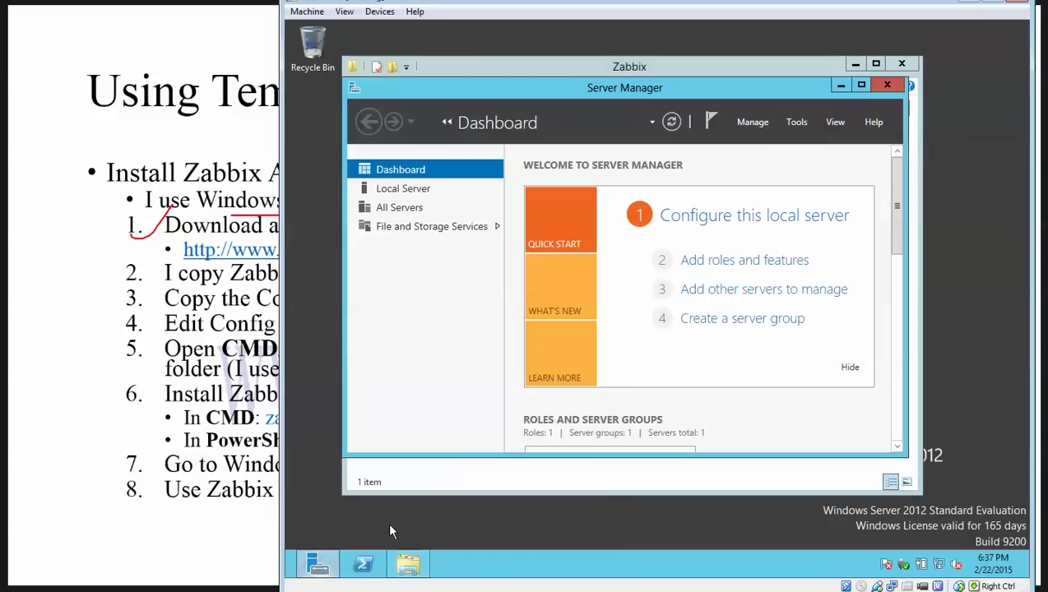
left_click(791, 120)
left_click(843, 317)
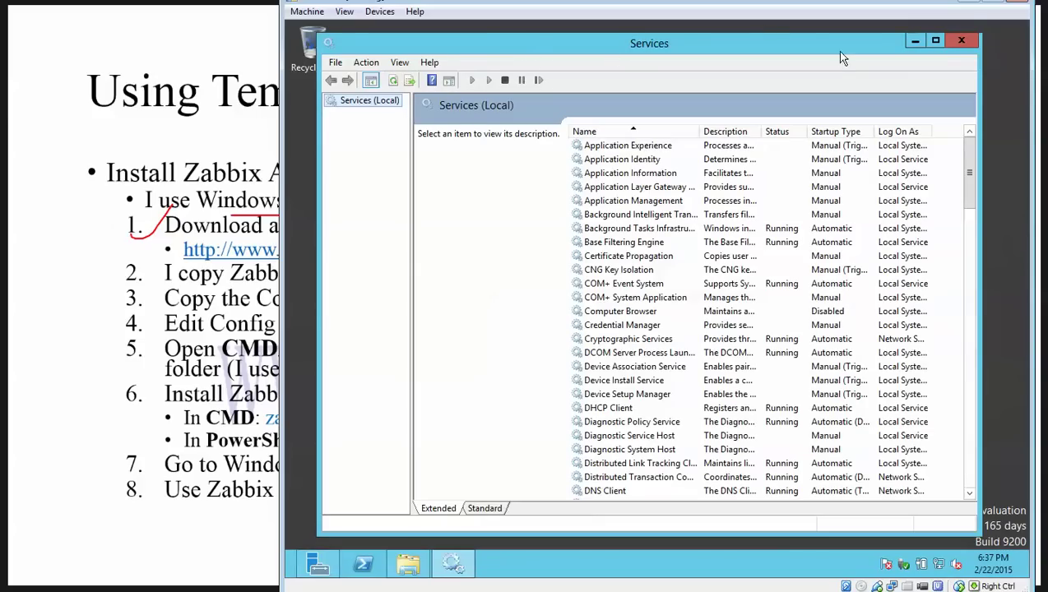
left_click_drag(765, 48, 881, 54)
left_click(370, 281)
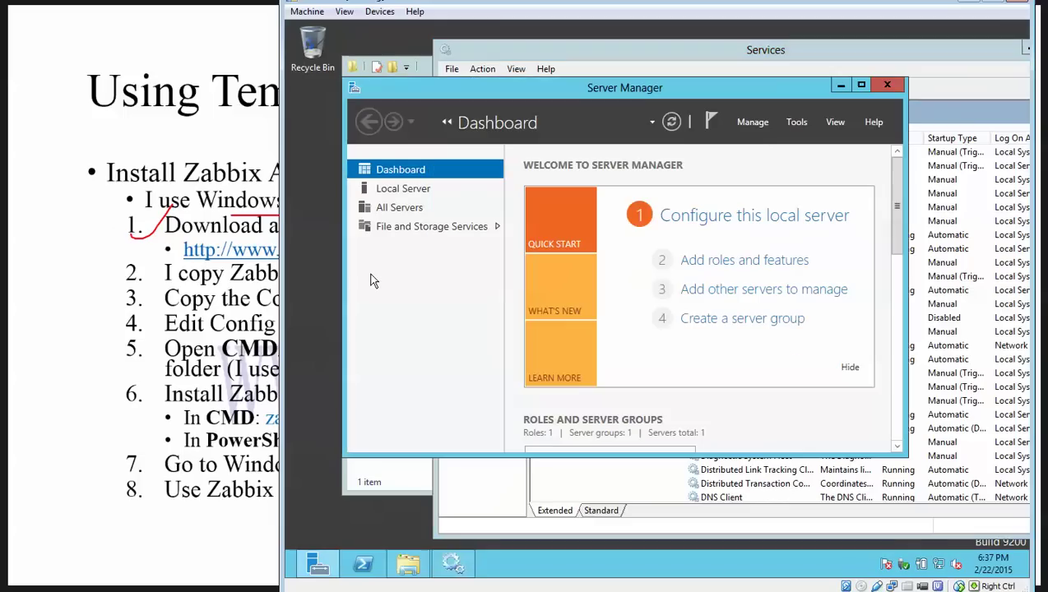
left_click(857, 54)
left_click_drag(857, 54, 730, 56)
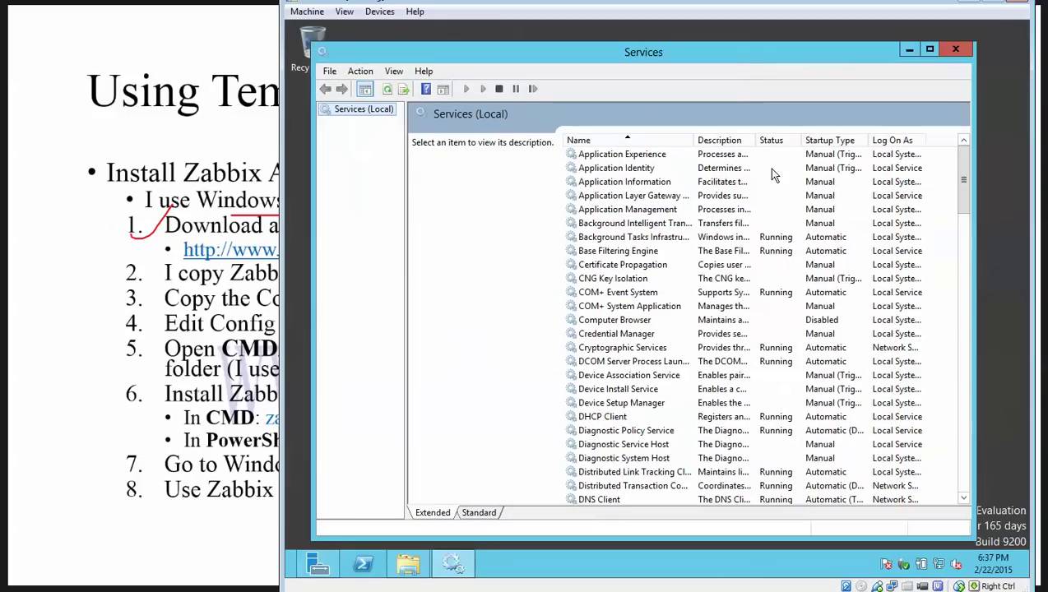
left_click(685, 307)
scroll(680, 312, "down", 4)
scroll(676, 312, "down", 20)
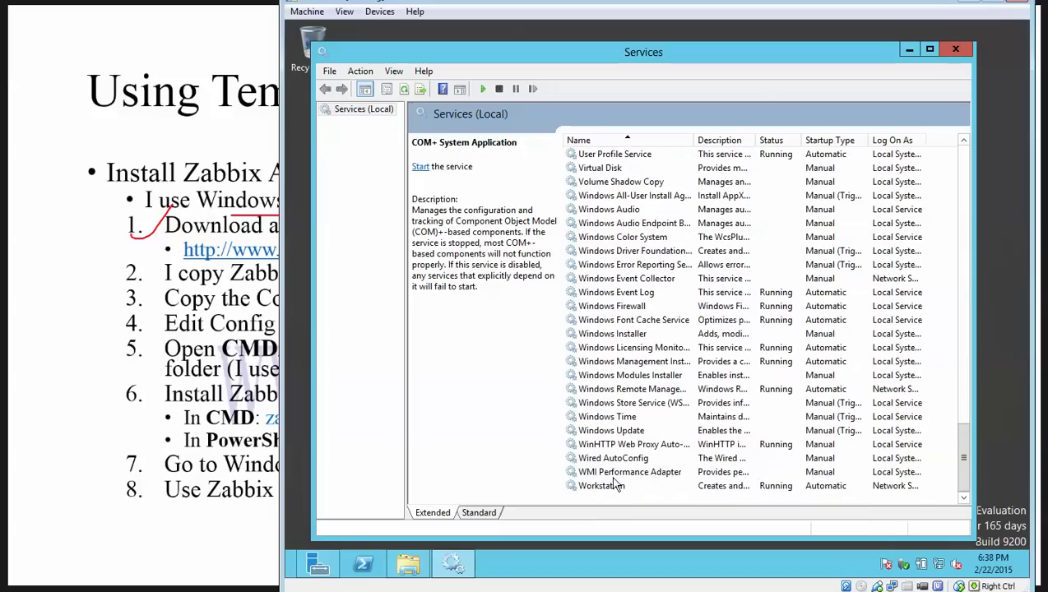
left_click(909, 50)
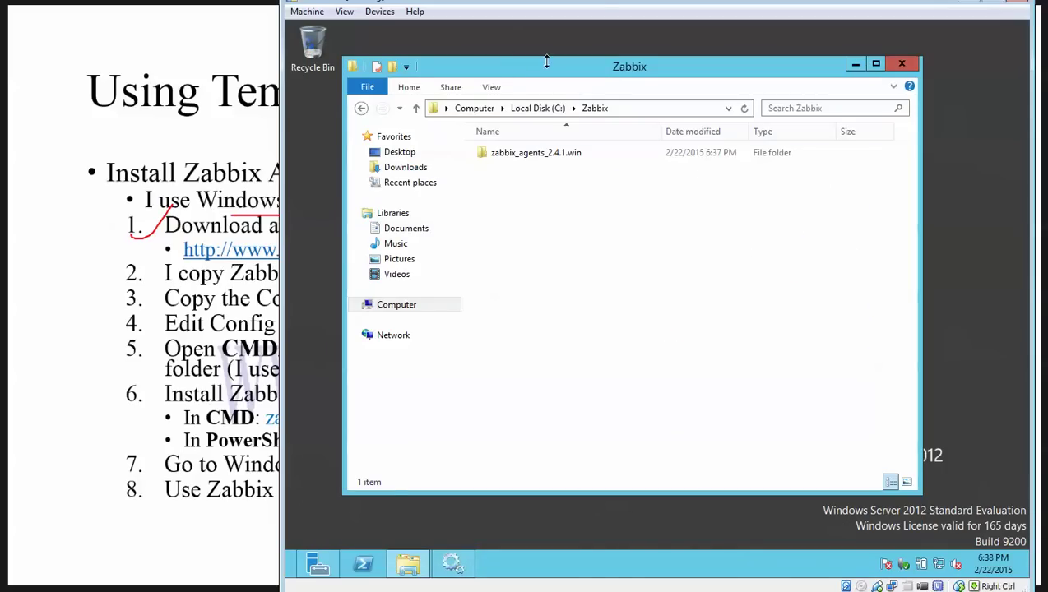
left_click_drag(542, 72, 566, 77)
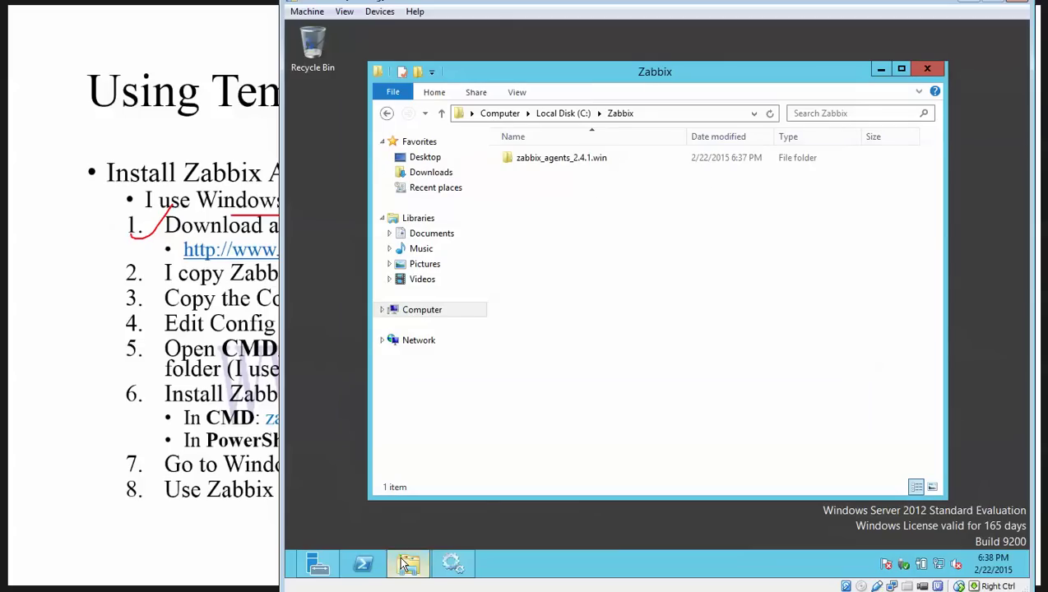
mouse_move(403, 563)
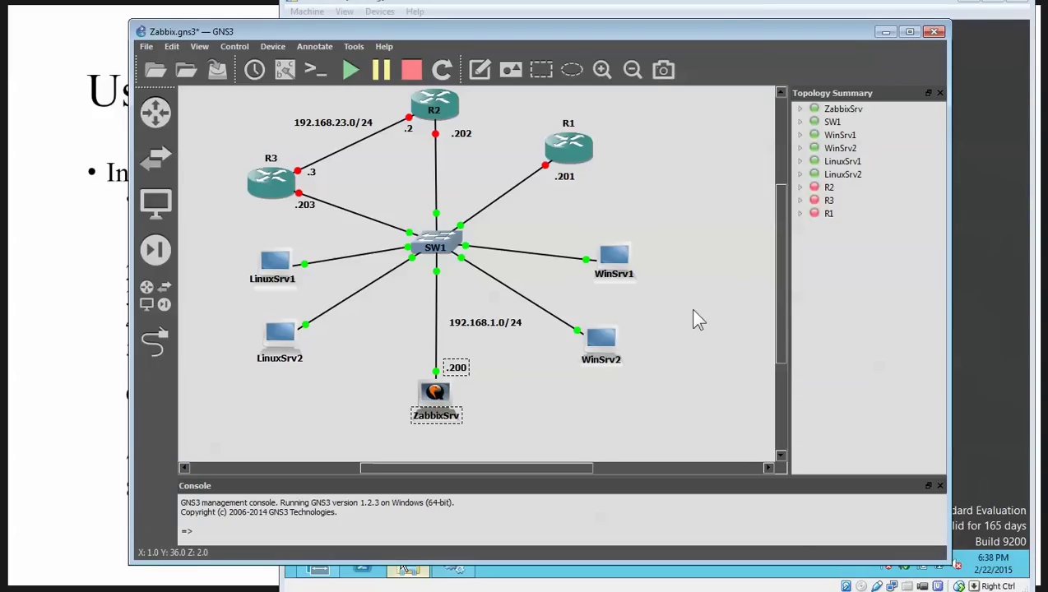
left_click_drag(658, 294, 584, 238)
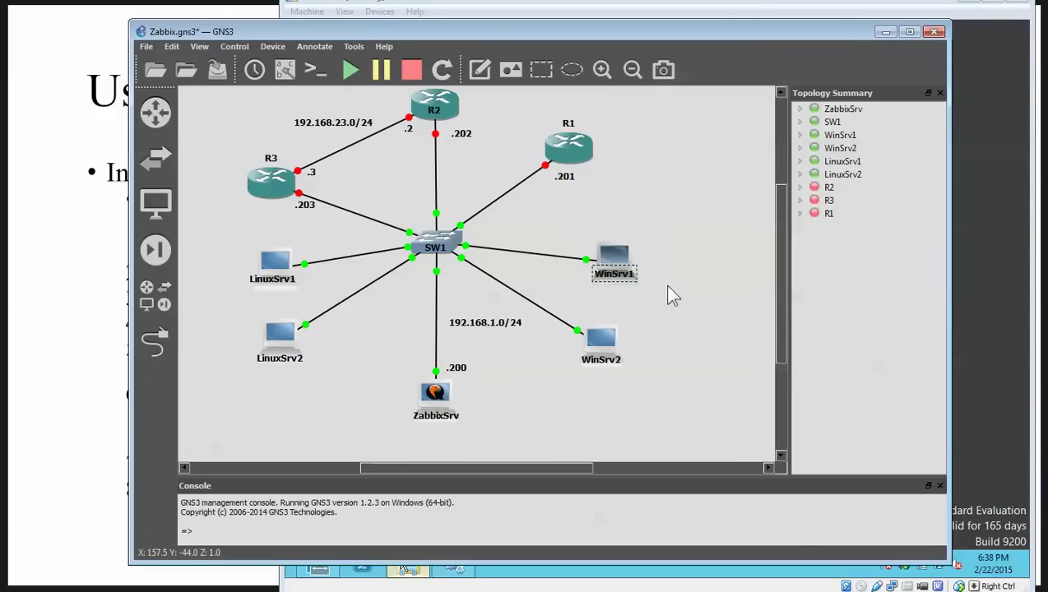
left_click_drag(659, 287, 575, 225)
left_click_drag(469, 422, 384, 329)
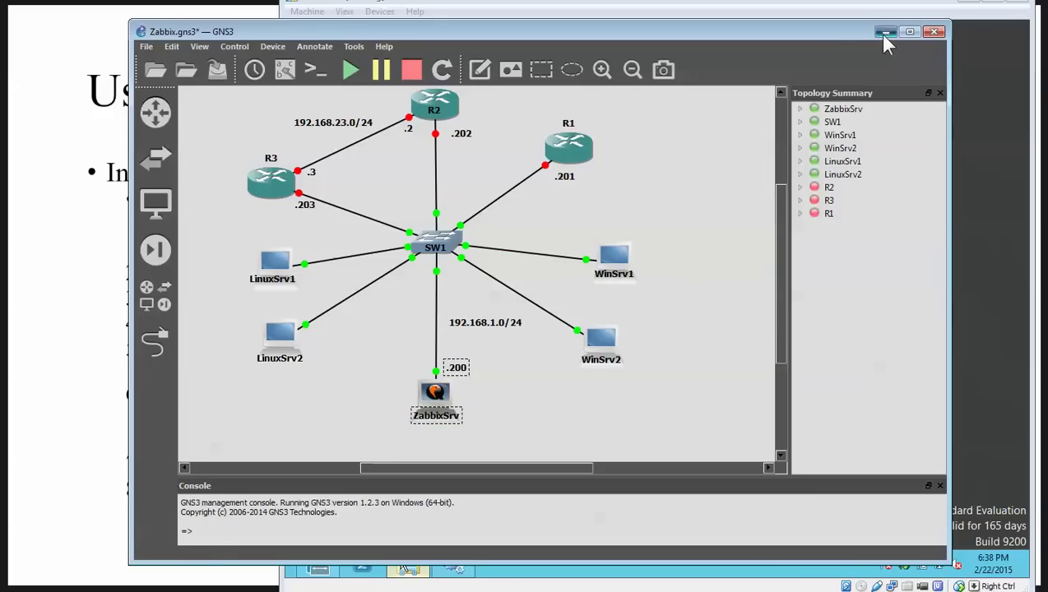
left_click(883, 34)
Step: Copy zabbix_agentd.win.conf from the zabbix_agents_2.4.1.win conf folder
left_click(556, 161)
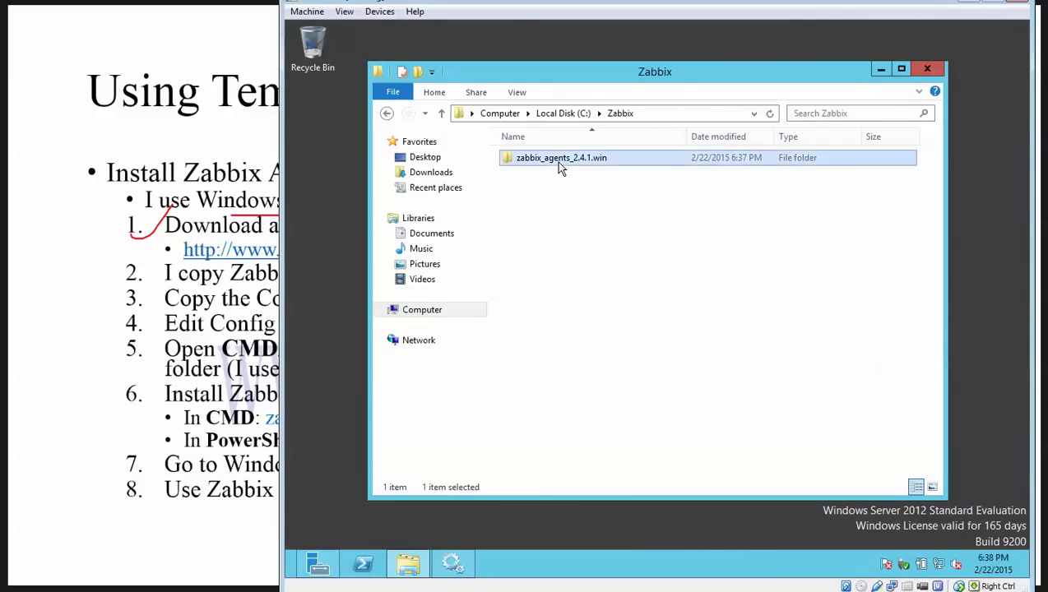
double_click(556, 161)
double_click(530, 174)
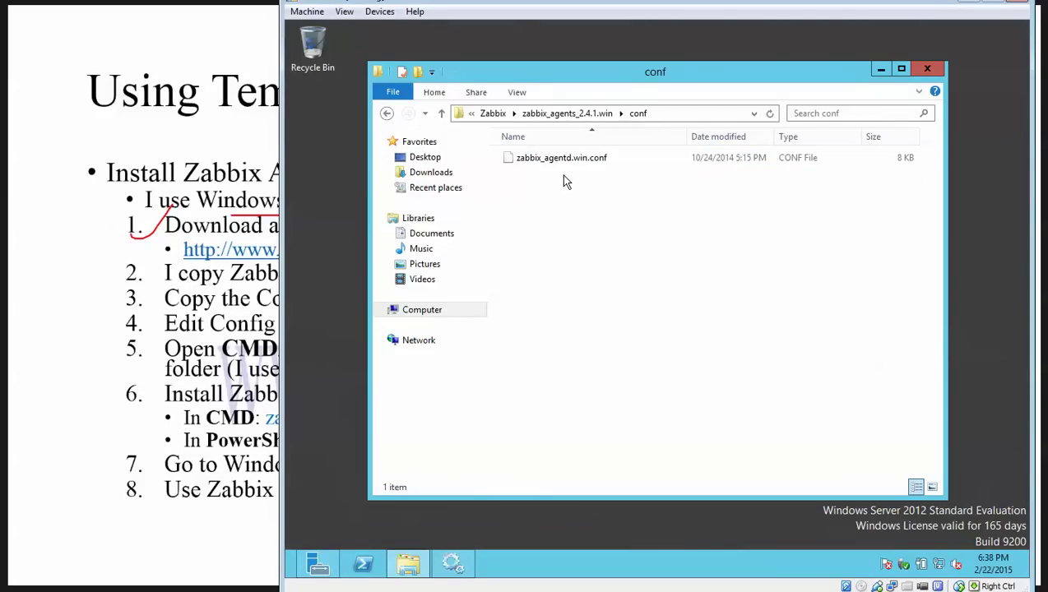
right_click(562, 164)
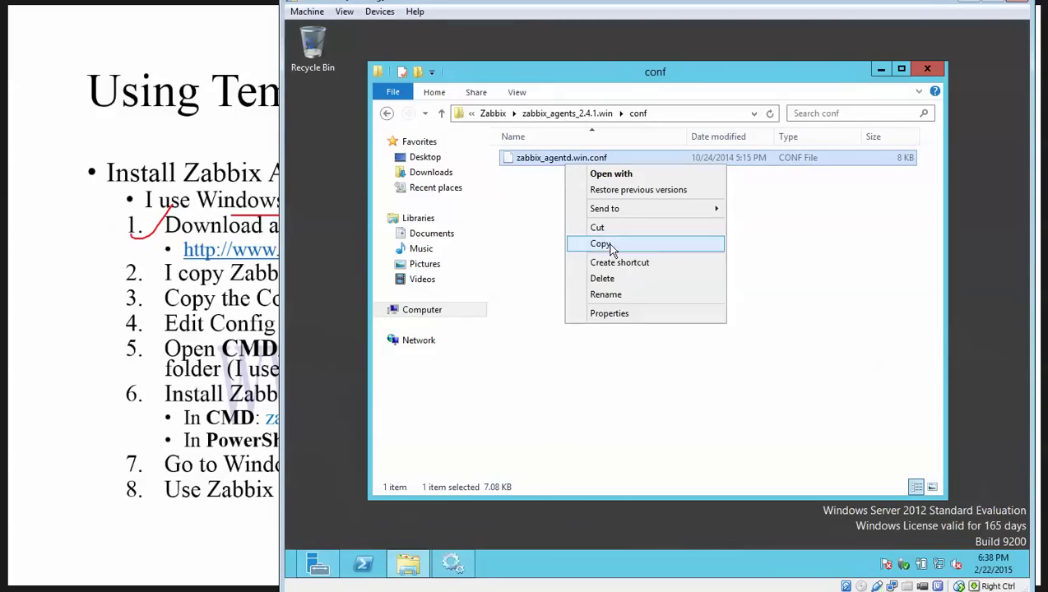
left_click(604, 244)
Step: Paste the configuration file into bin\win64 beside zabbix_agentd
left_click(491, 113)
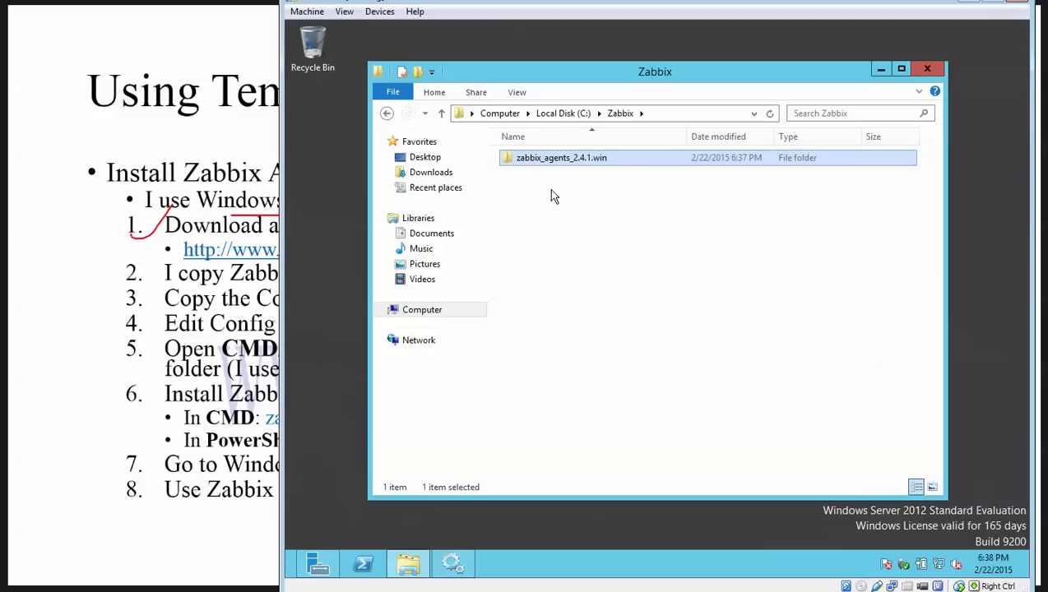
double_click(545, 157)
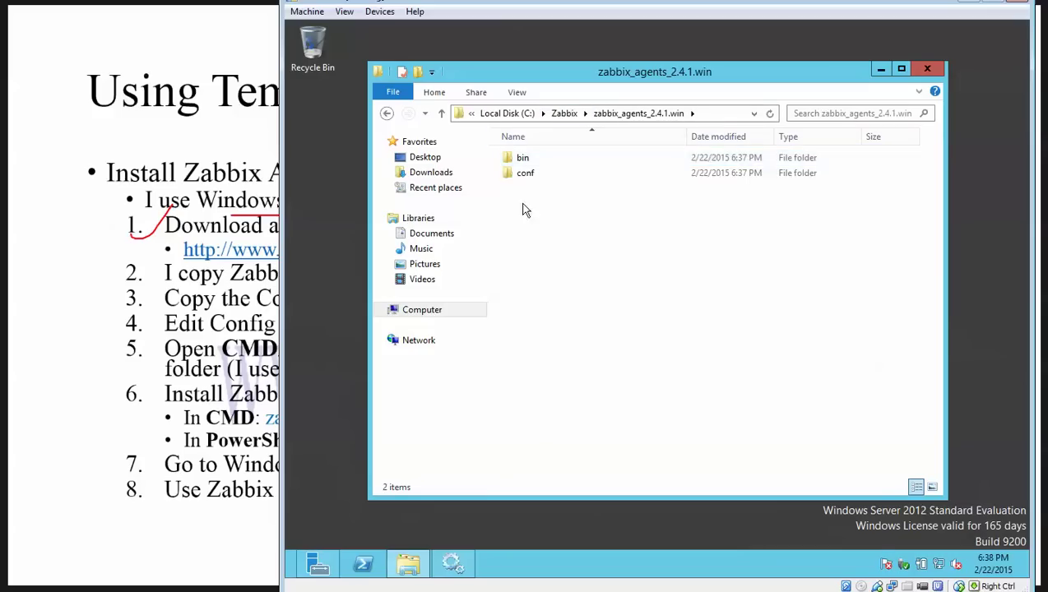
double_click(523, 162)
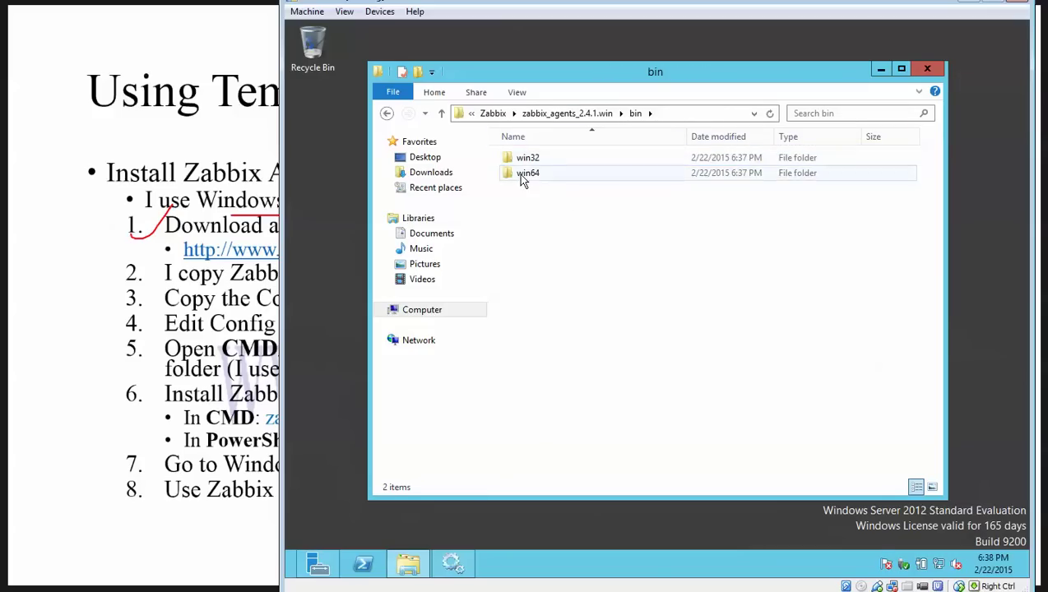
double_click(518, 173)
left_click(565, 172)
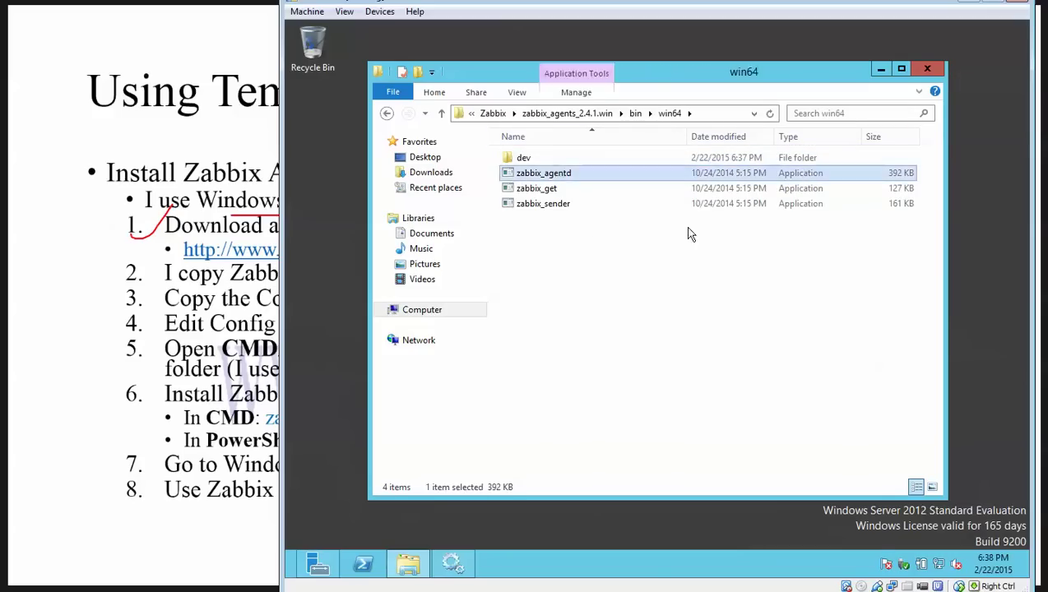
right_click(562, 249)
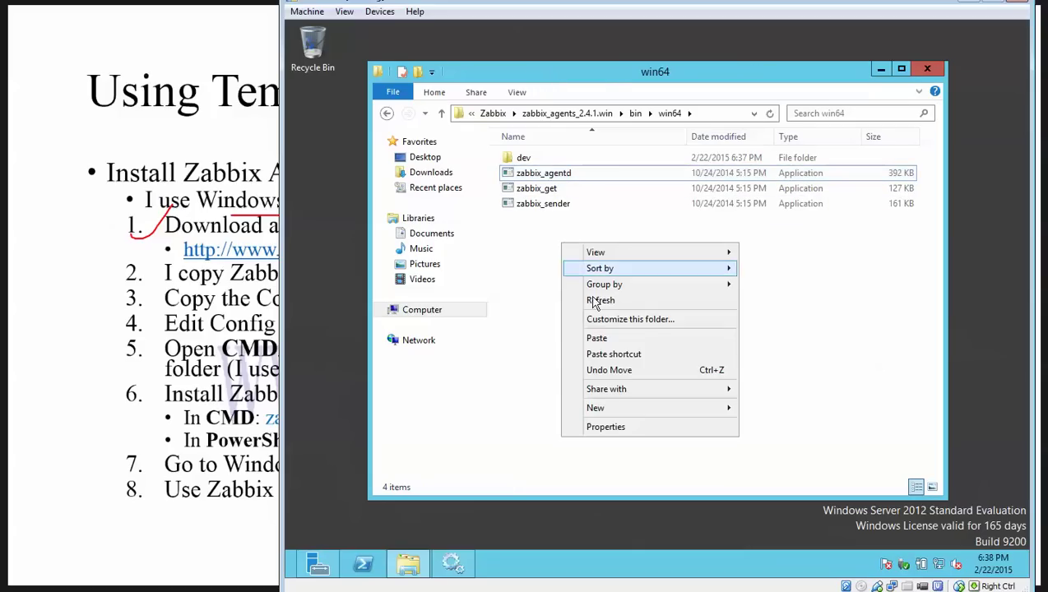
left_click(596, 338)
left_click(601, 305)
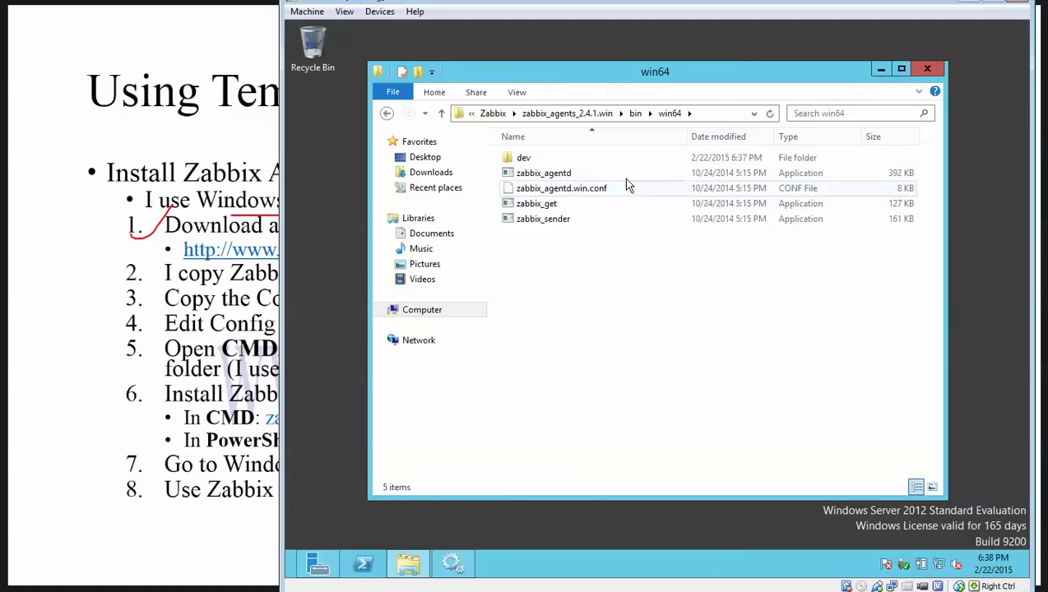
Step: Return to the bin folder and select the win64 folder
left_click(635, 113)
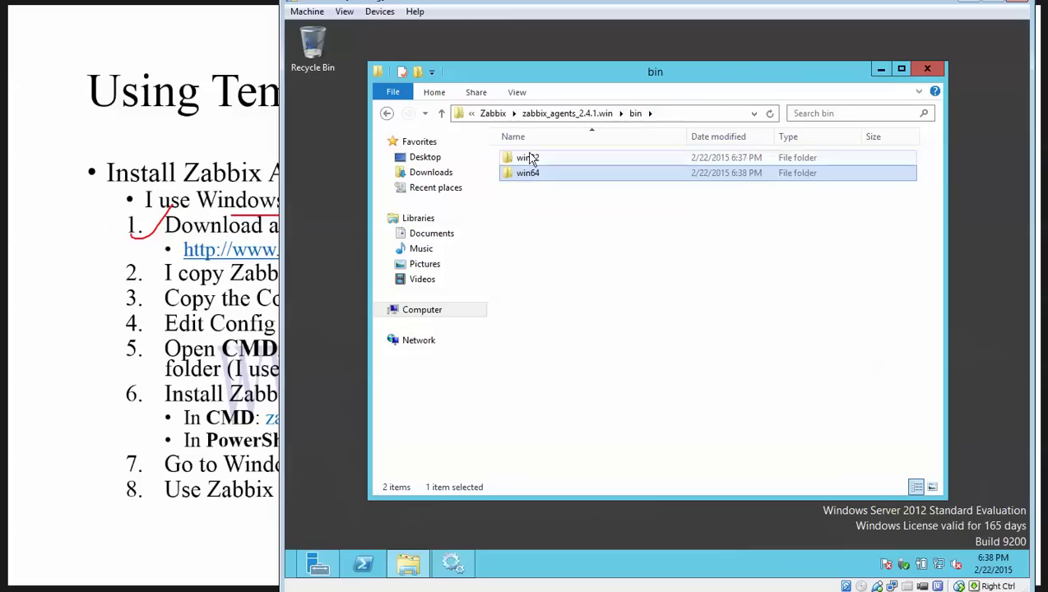
left_click(530, 157)
left_click(541, 176)
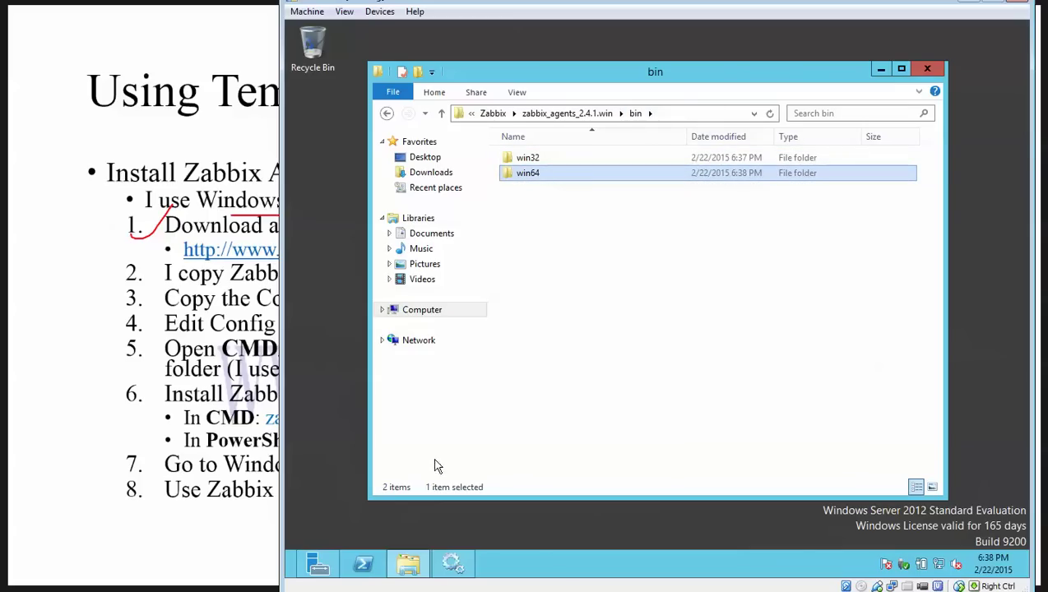
right_click(419, 315)
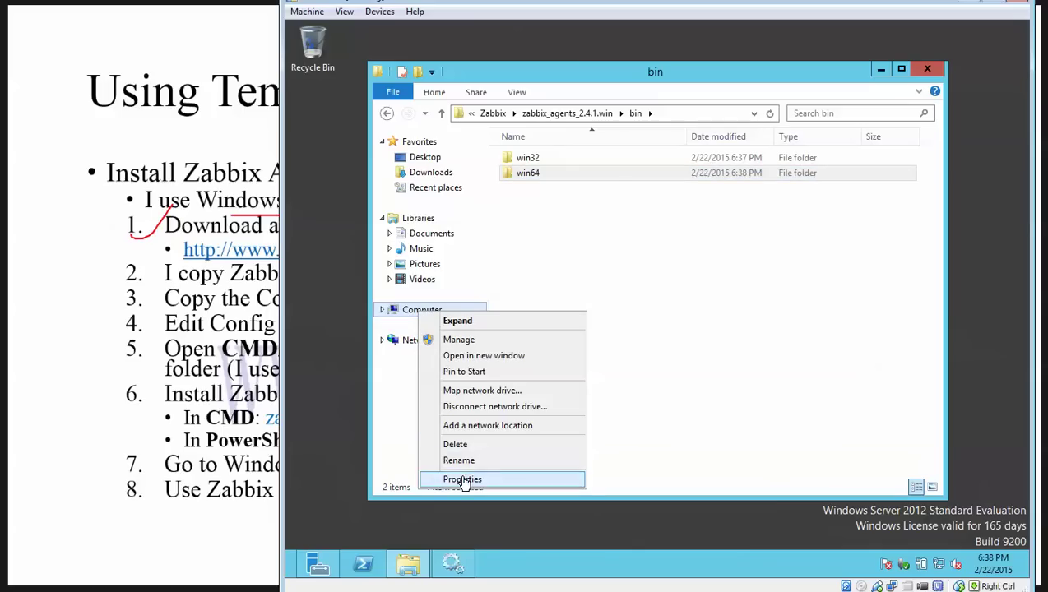
left_click(465, 479)
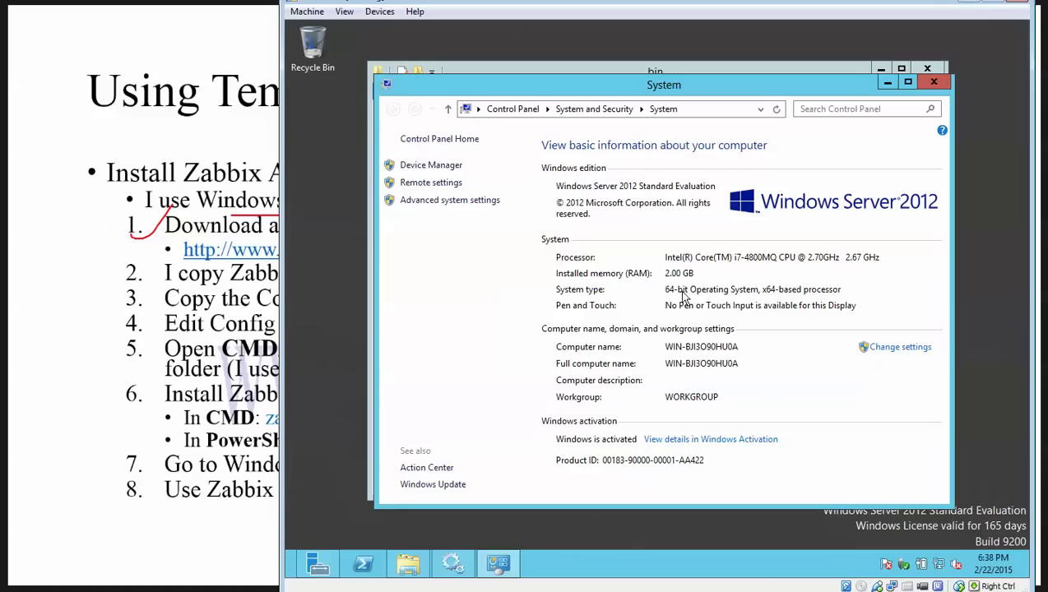
left_click(933, 82)
left_click(559, 176)
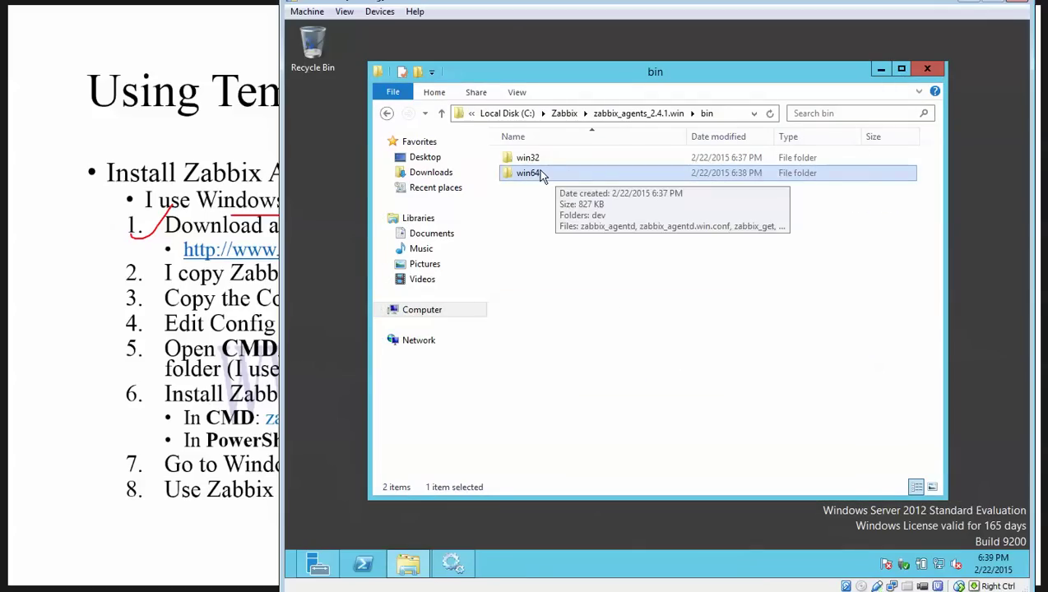
Step: Open zabbix_agentd.win.conf from win64 in WordPad
double_click(529, 176)
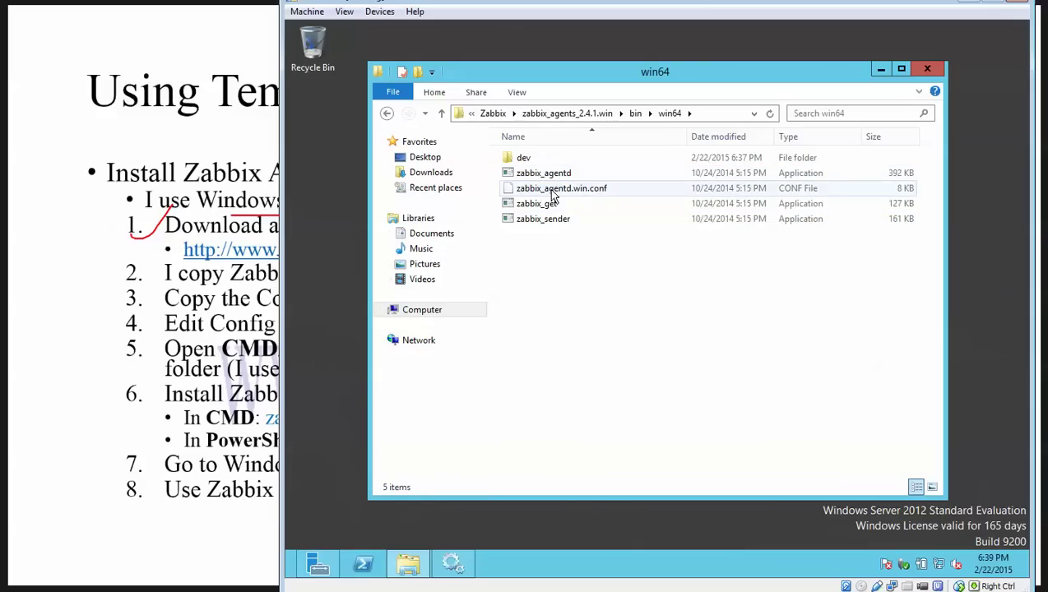
left_click(526, 173)
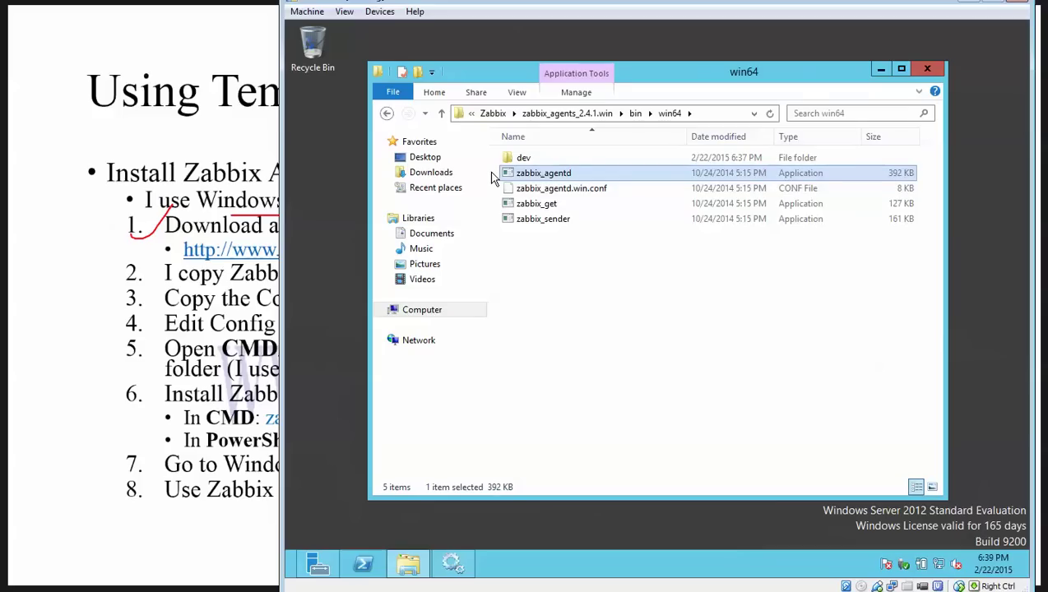
left_click(575, 188, "ctrl")
left_click(592, 276)
left_click(550, 188)
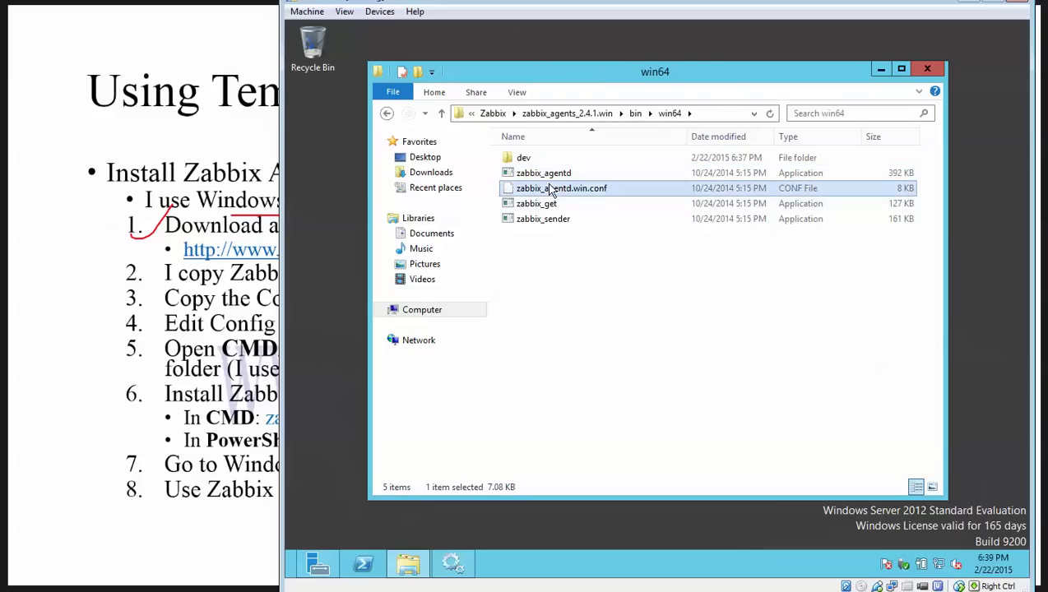
right_click(551, 189)
left_click(583, 195)
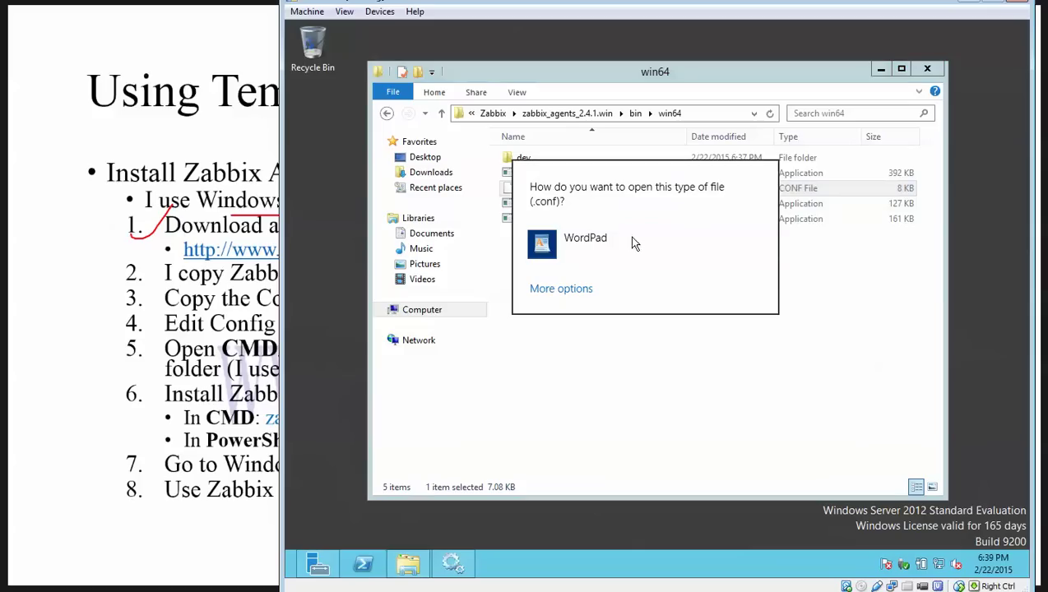
left_click(585, 243)
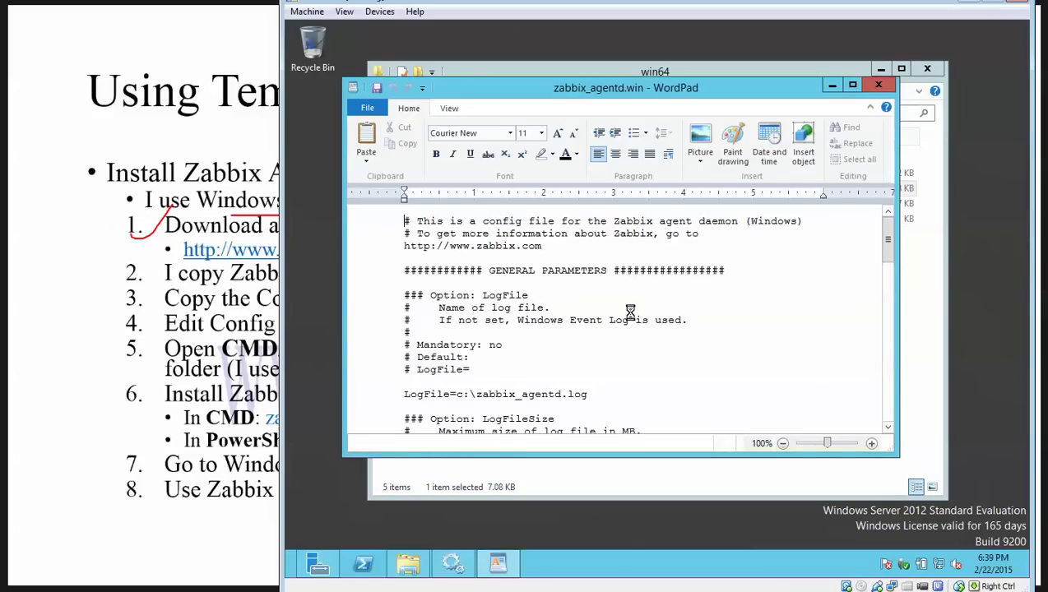
Step: Scroll through the configuration text, including LogFile and Server=127.0.0.1 lines
scroll(629, 319, "down", 3)
scroll(629, 319, "down", 20)
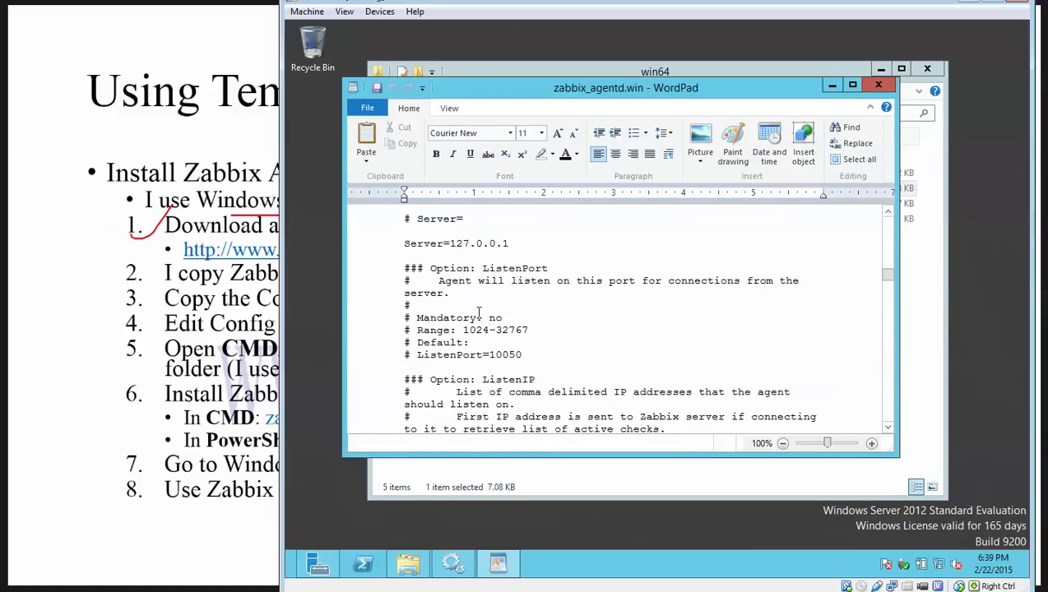
scroll(478, 311, "up", 10)
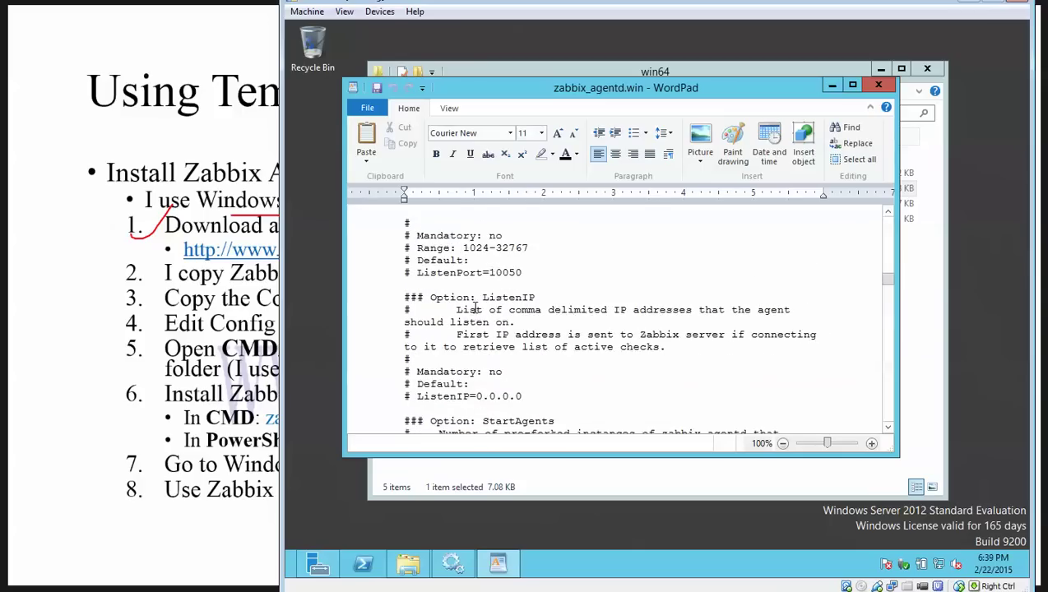
scroll(475, 305, "down", 6)
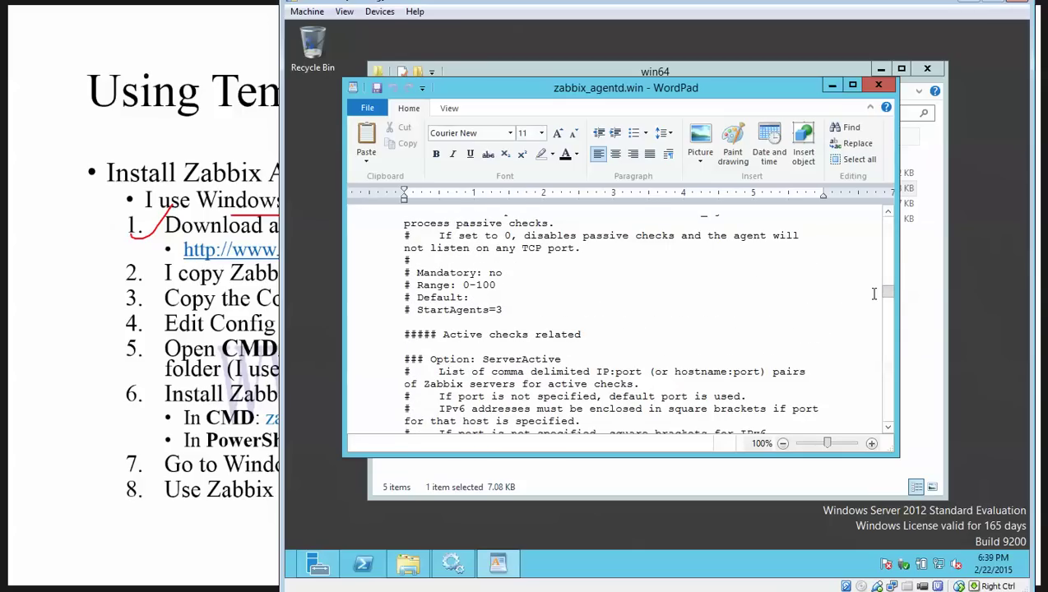
left_click_drag(888, 296, 887, 215)
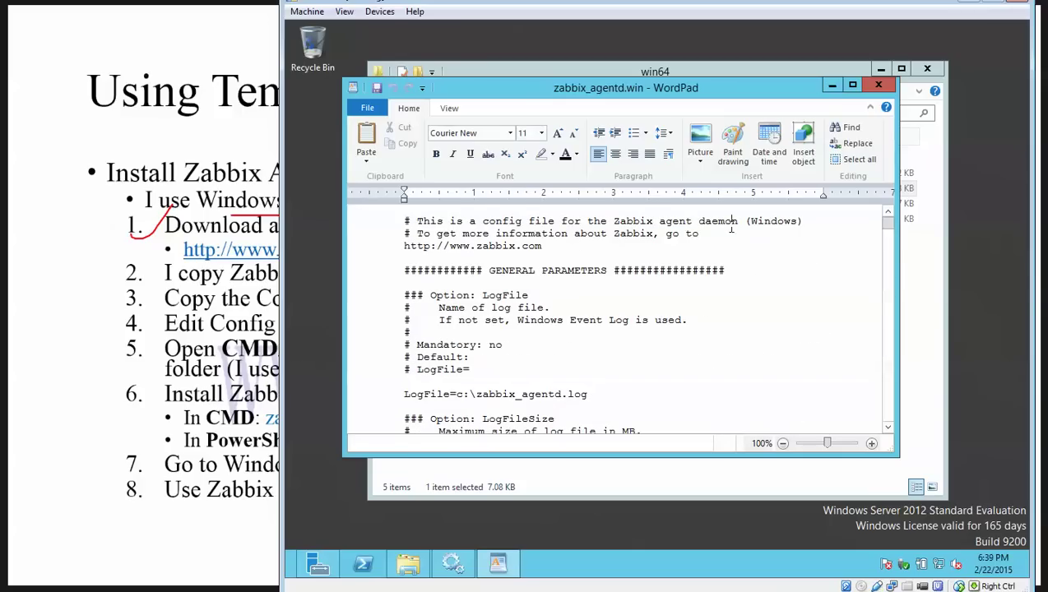
Step: Search for 'server' to locate the Server=127.0.0.1 line
key("ctrl+f")
type("serv")
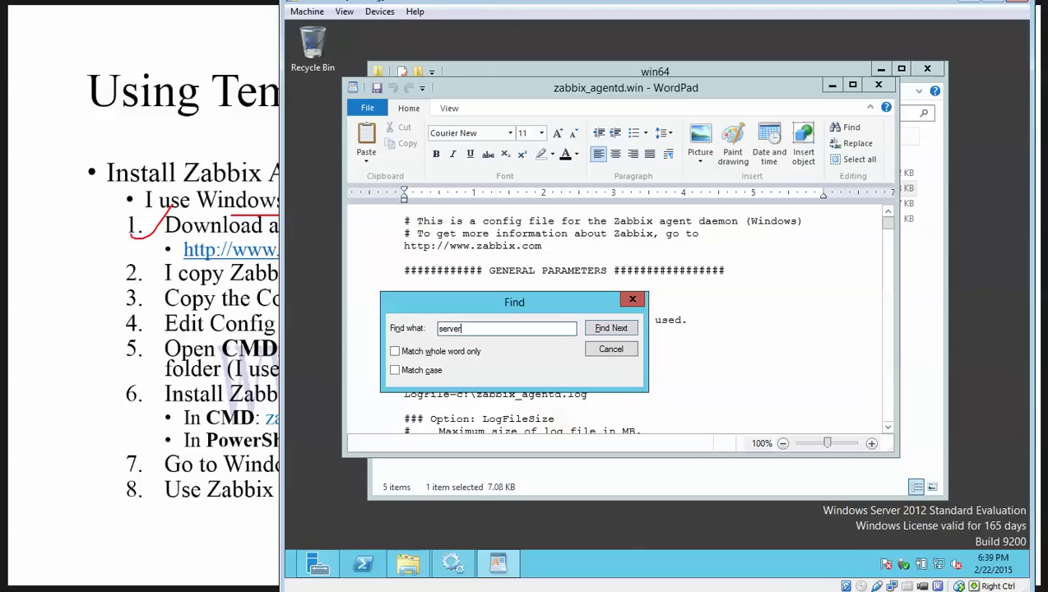
type("er")
key("Return")
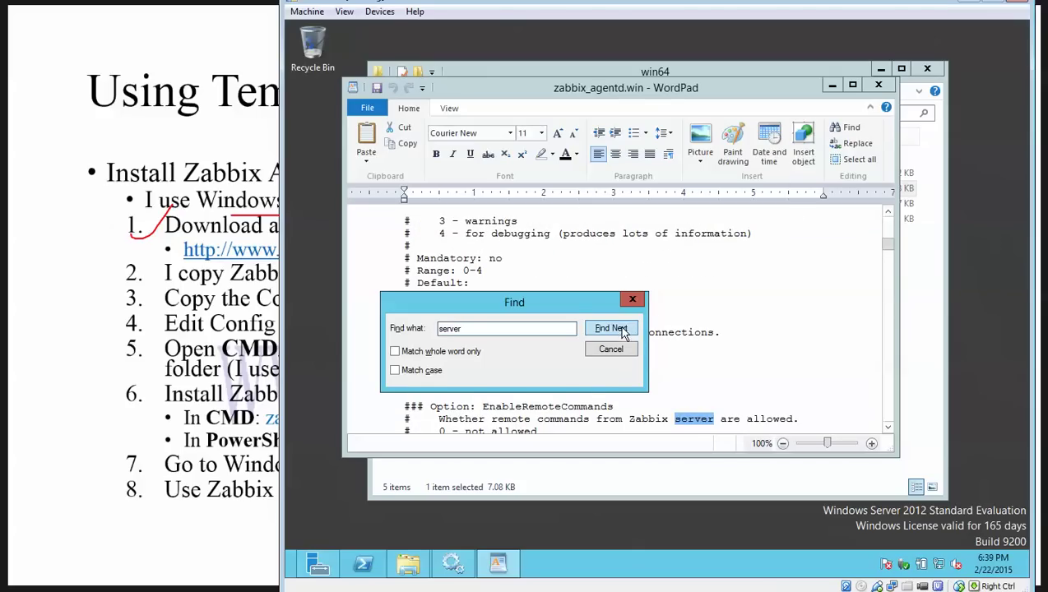
left_click(620, 330)
left_click(615, 330)
left_click(613, 329)
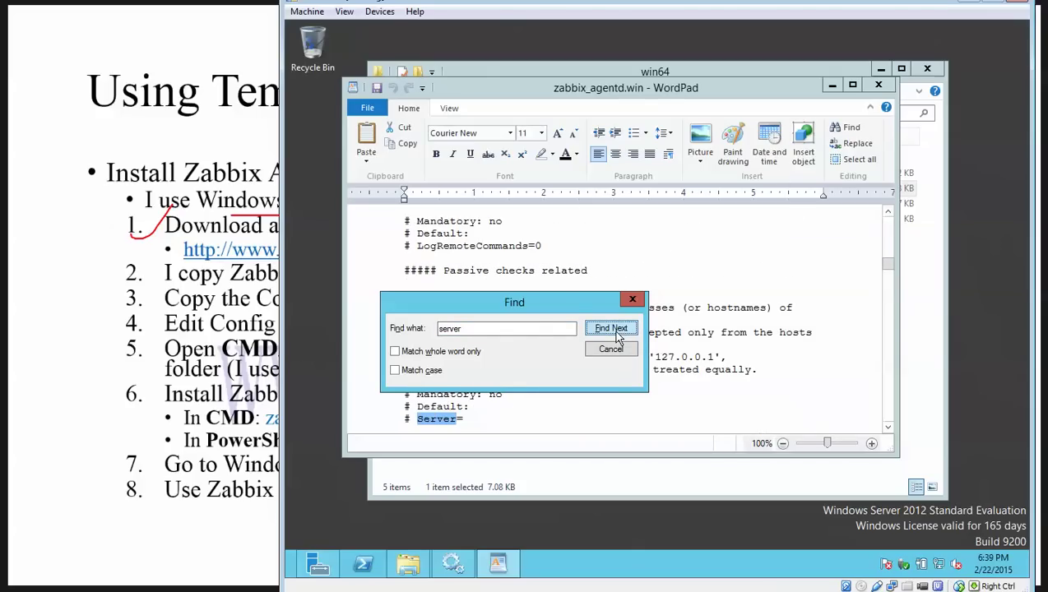
left_click(602, 333)
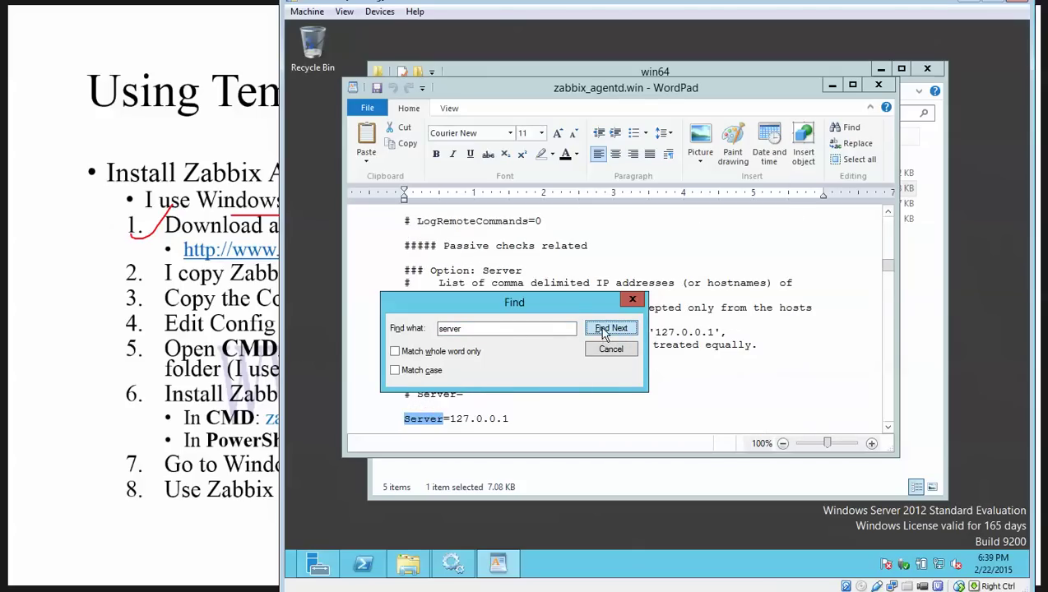
left_click(603, 350)
Step: Change the Server IP to 192.168.1.200, save the file, and close WordPad
scroll(577, 359, "down", 3)
scroll(576, 359, "down", 1)
left_click_drag(450, 271, 511, 273)
type("192.")
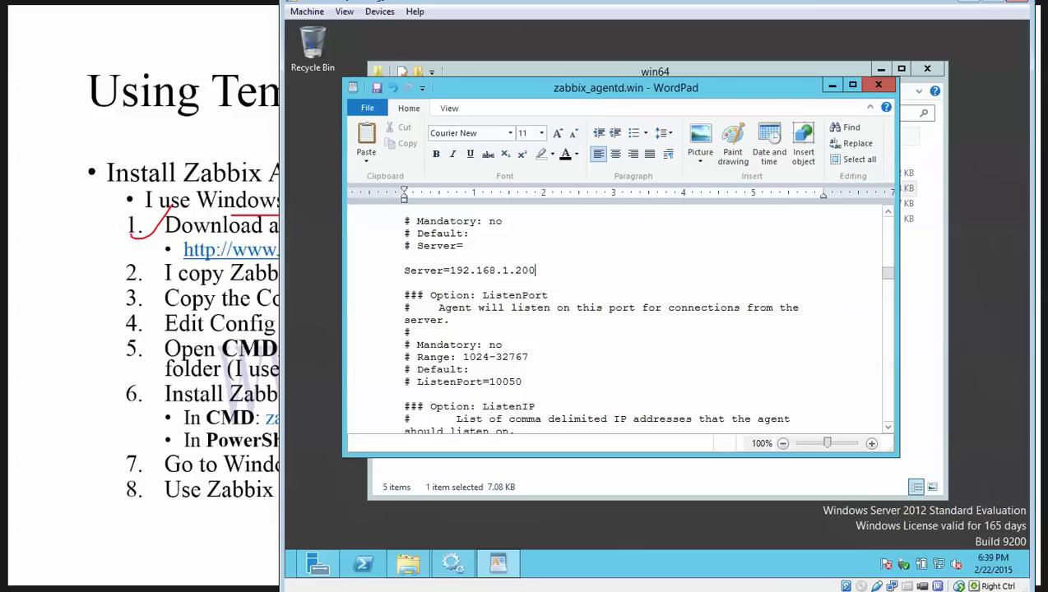
scroll(380, 92, "down", 1)
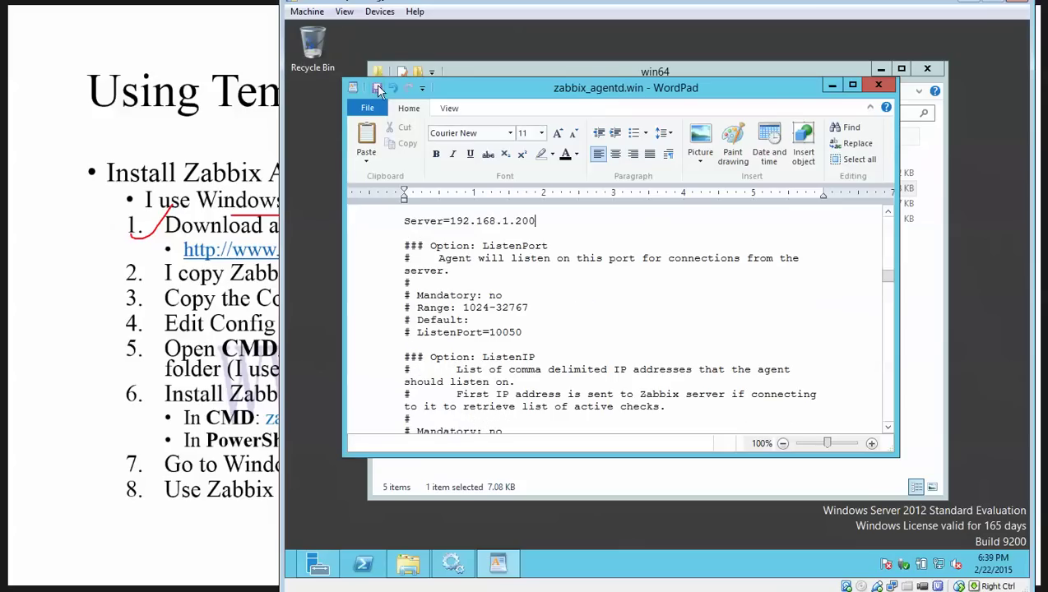
left_click(878, 86)
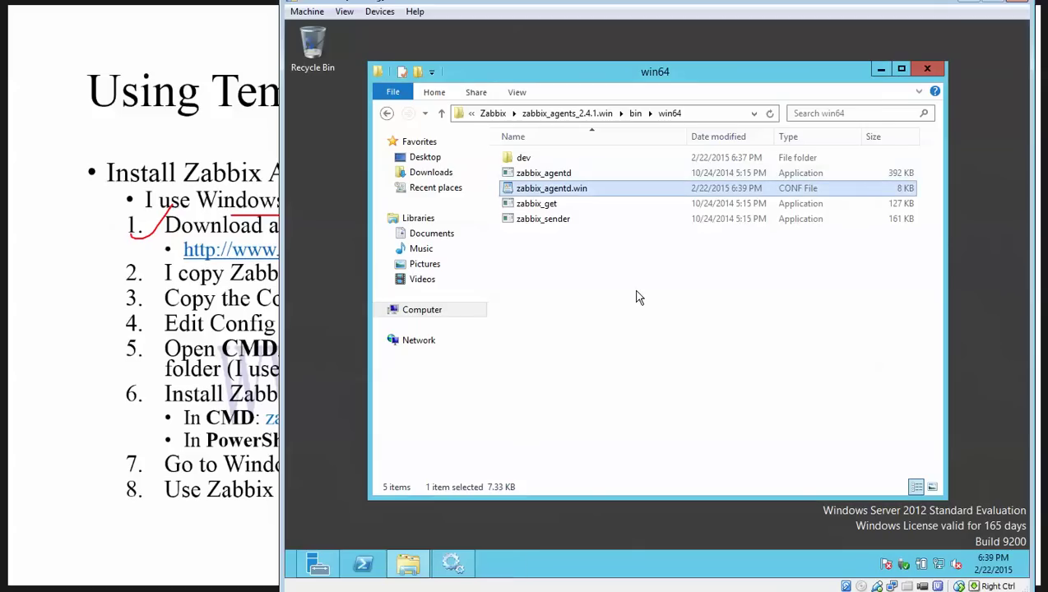
left_click(594, 275)
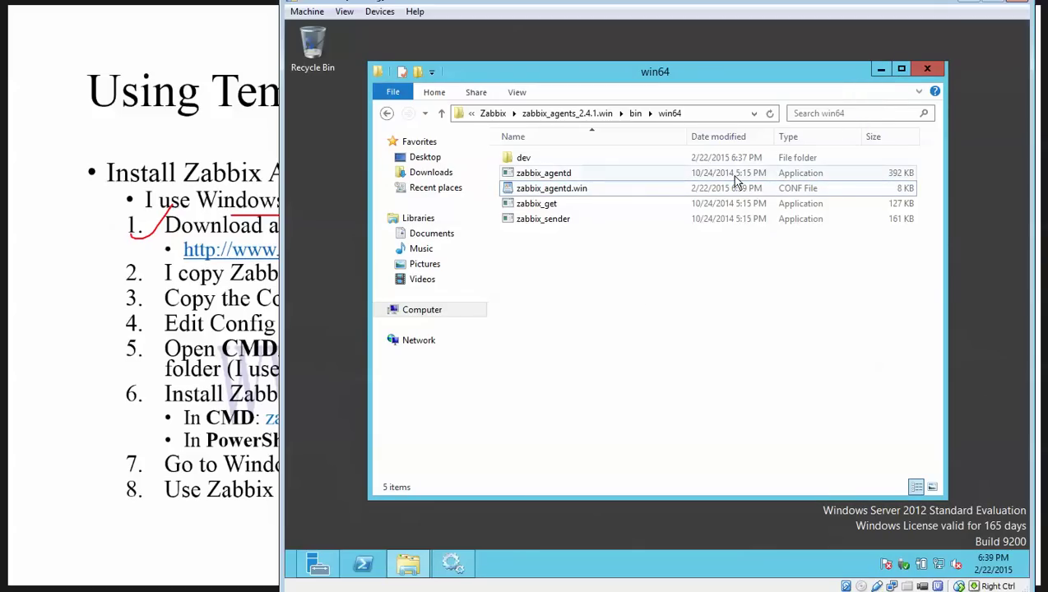
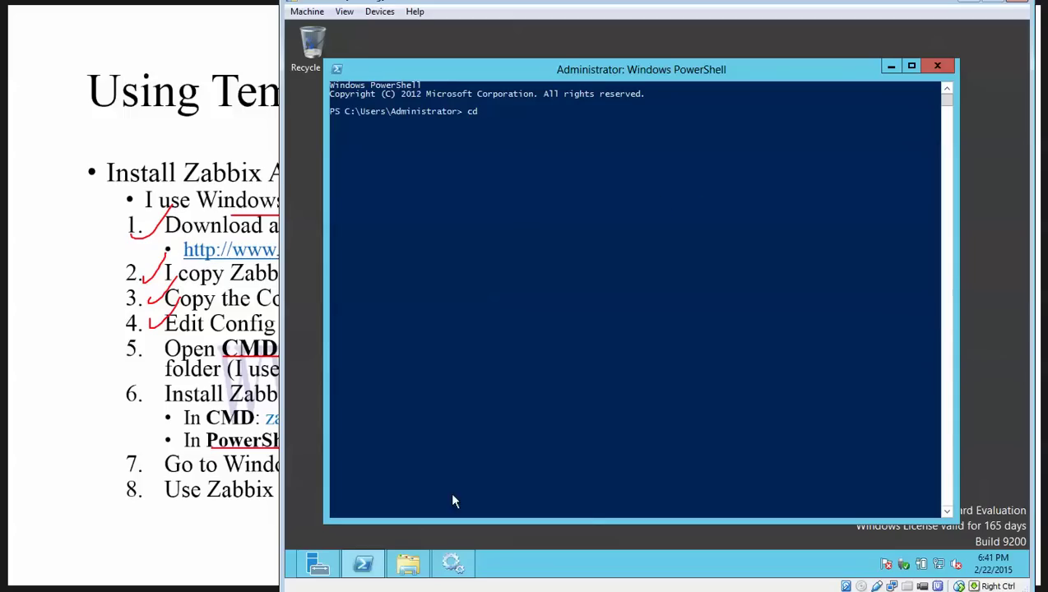
Step: Copy the win64 agent folder path from Explorer, cd into it in PowerShell, and list its files
left_click(408, 563)
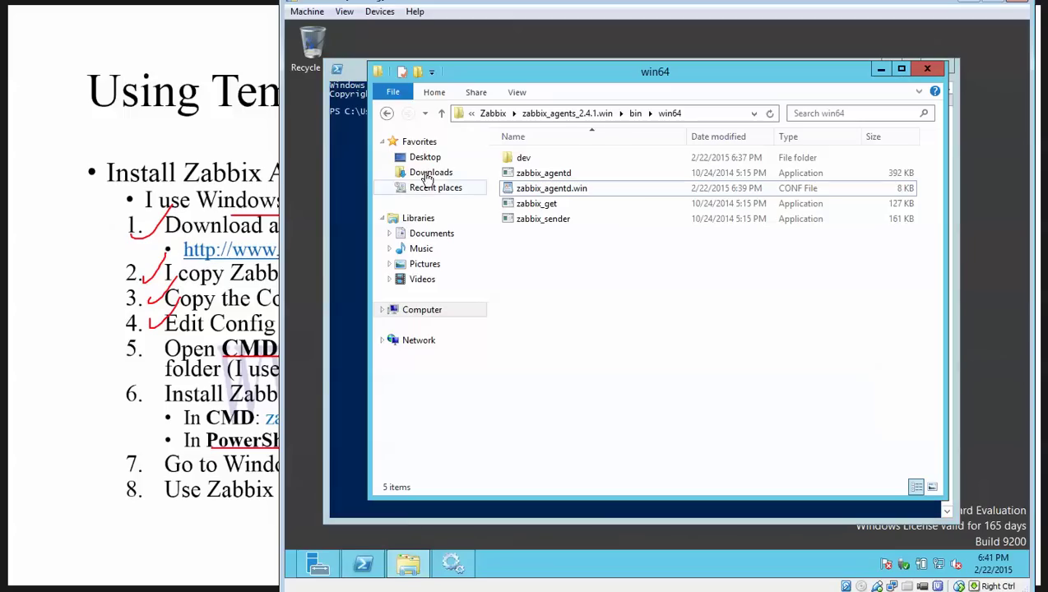
left_click(695, 114)
right_click(636, 114)
left_click(671, 156)
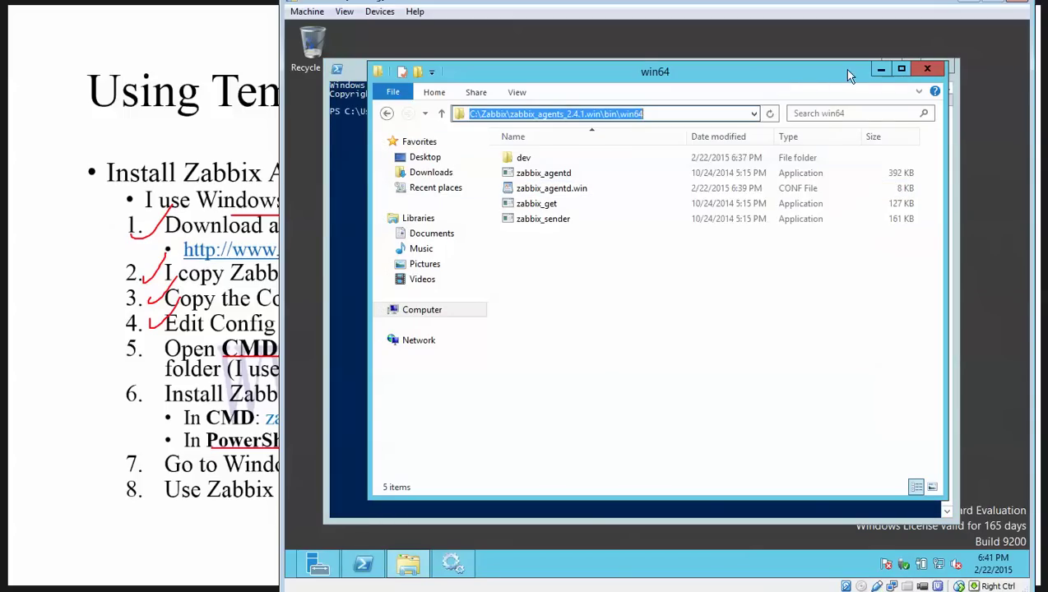
left_click(880, 69)
right_click(689, 220)
key("Return")
type("dir")
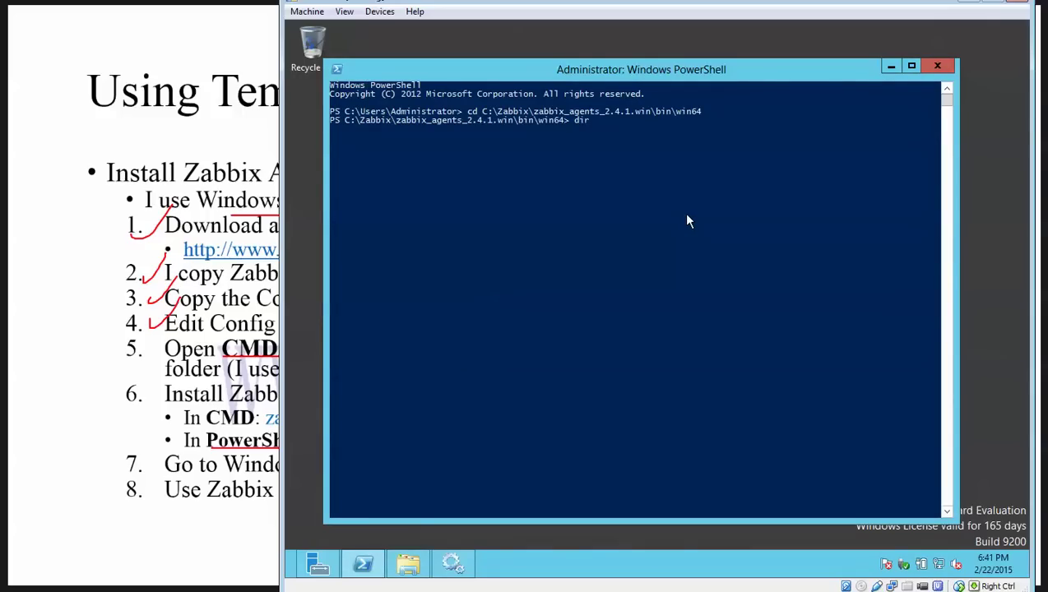
key("Return")
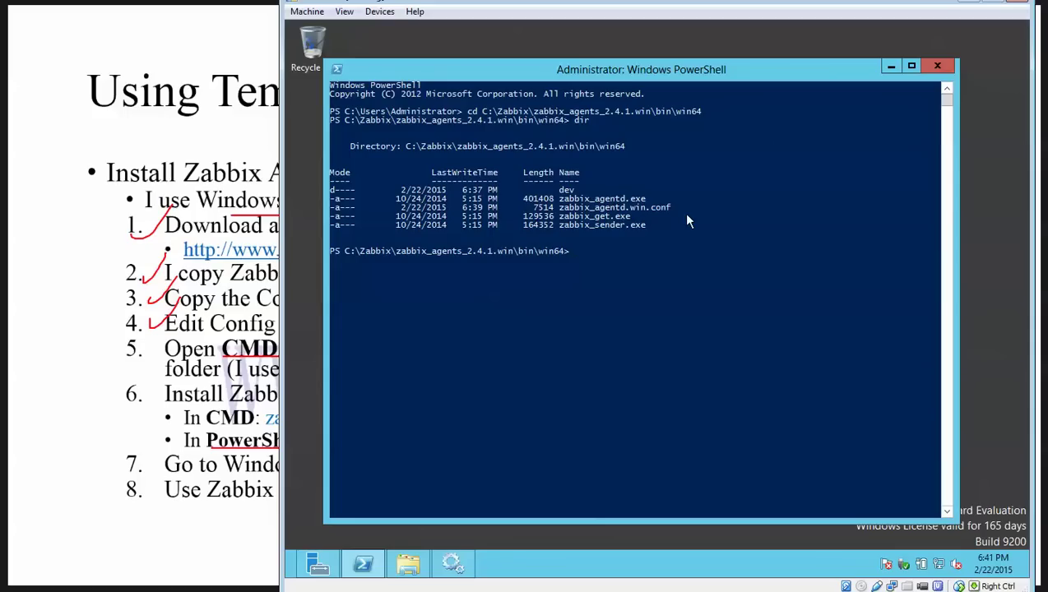
Step: Start the command .\zabbix_agentd.exe --config, fixing a wrongly completed config file name
type(".\\")
type("z")
key("Tab")
type("--config")
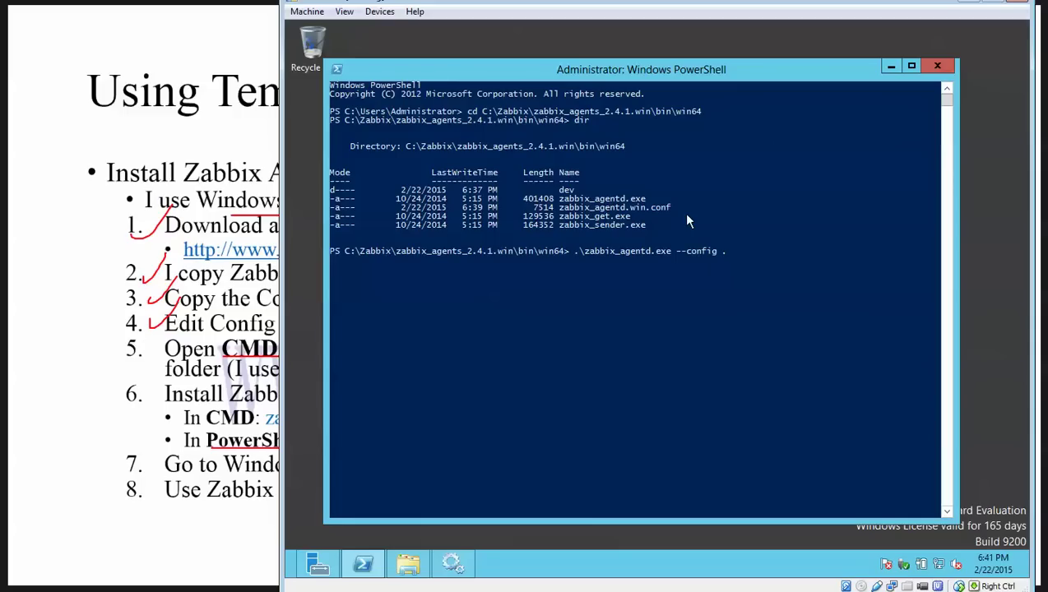
type(".\\za")
key("Tab")
key("BackSpace")
key("BackSpace")
left_click_drag(669, 209, 562, 212)
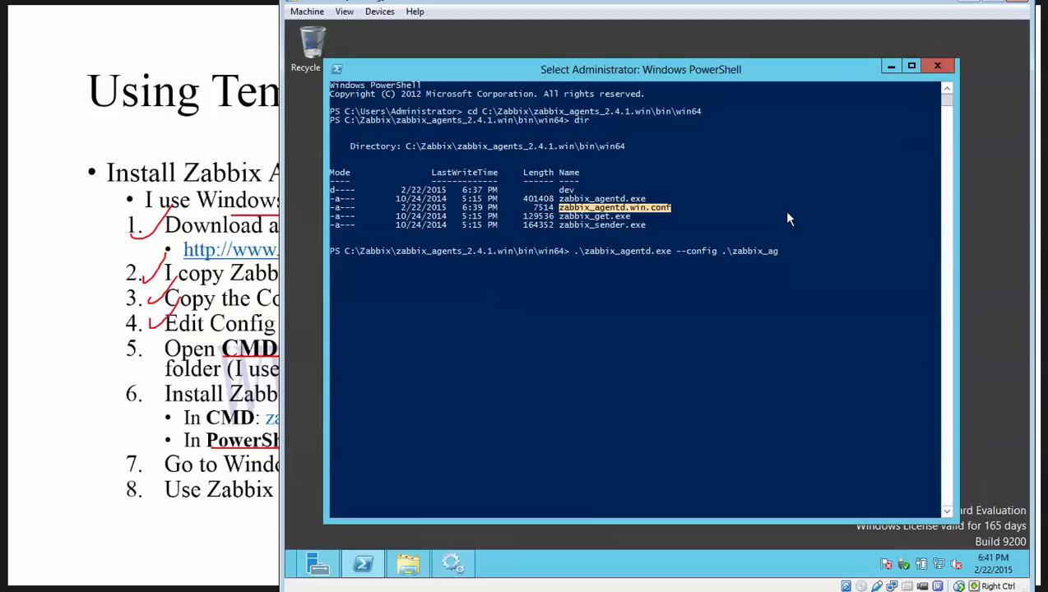
key("Return")
key("BackSpace")
key("BackSpace")
key("BackSpace")
key("BackSpace")
key("BackSpace")
key("BackSpace")
key("BackSpace")
key("BackSpace")
key("BackSpace")
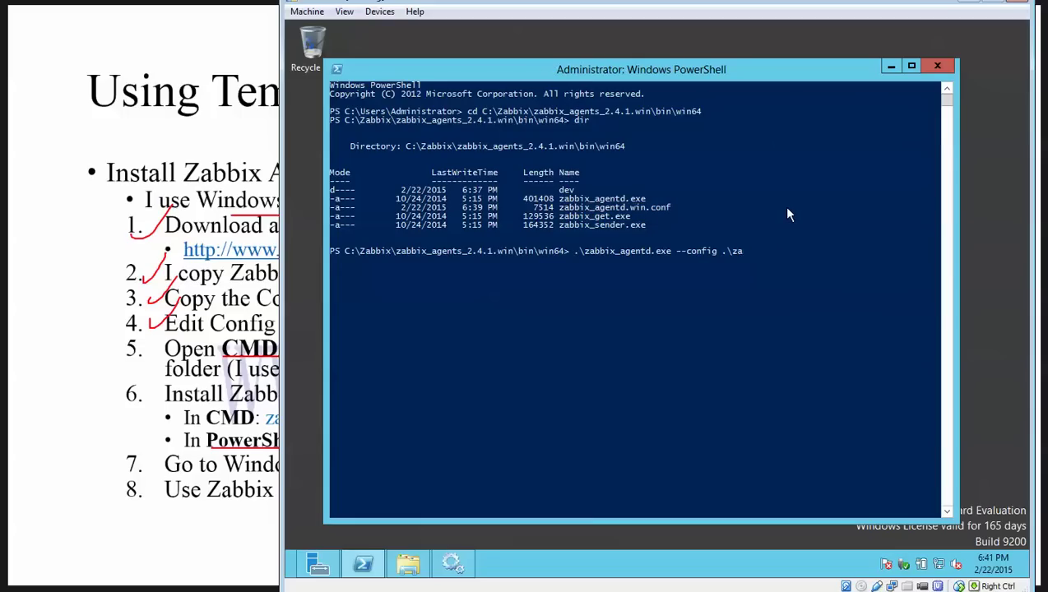
Step: Finish the command with .\zabbix_agentd.win.conf --install
right_click(786, 212)
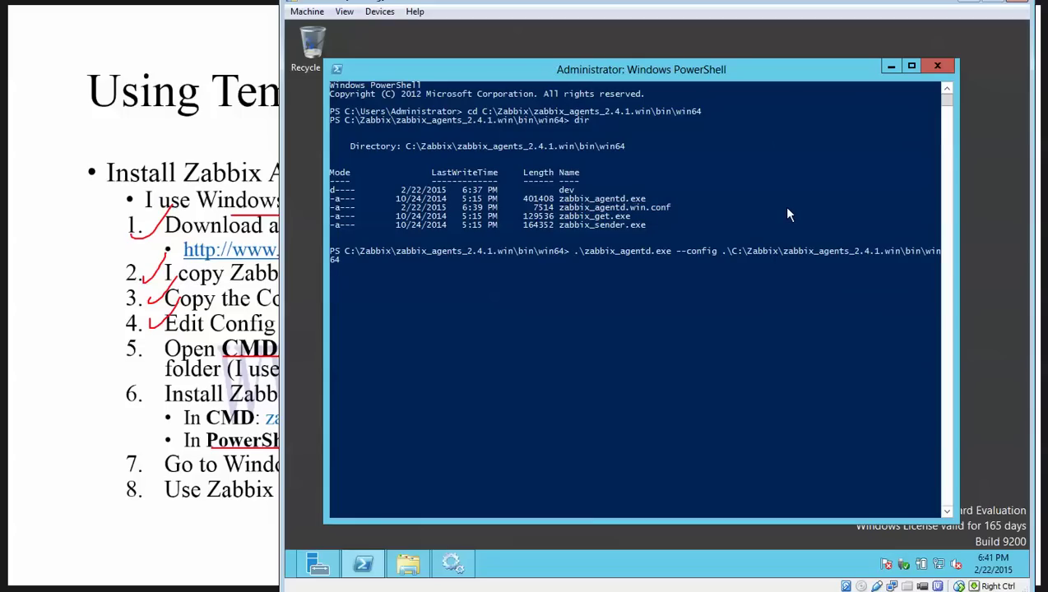
key("BackSpace")
key("BackSpace")
key("BackSpace")
key("BackSpace")
key("BackSpace")
key("BackSpace")
key("BackSpace")
key("BackSpace")
key("BackSpace")
key("BackSpace")
key("BackSpace")
key("BackSpace")
key("BackSpace")
key("BackSpace")
key("BackSpace")
key("BackSpace")
key("BackSpace")
key("BackSpace")
key("BackSpace")
key("BackSpace")
key("BackSpace")
key("BackSpace")
key("BackSpace")
key("BackSpace")
key("BackSpace")
key("BackSpace")
key("BackSpace")
key("BackSpace")
key("BackSpace")
key("BackSpace")
key("BackSpace")
key("BackSpace")
key("BackSpace")
key("BackSpace")
key("BackSpace")
key("BackSpace")
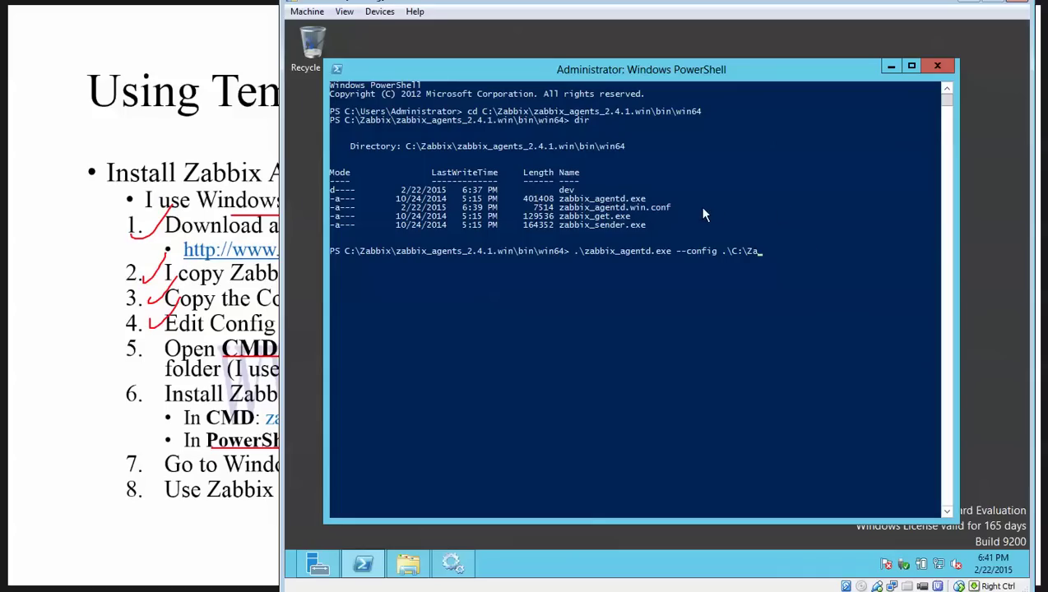
key("BackSpace")
key("BackSpace")
key("BackSpace")
key("BackSpace")
type("\\za")
key("Tab")
key("BackSpace")
key("BackSpace")
key("BackSpace")
type("w")
key("Tab")
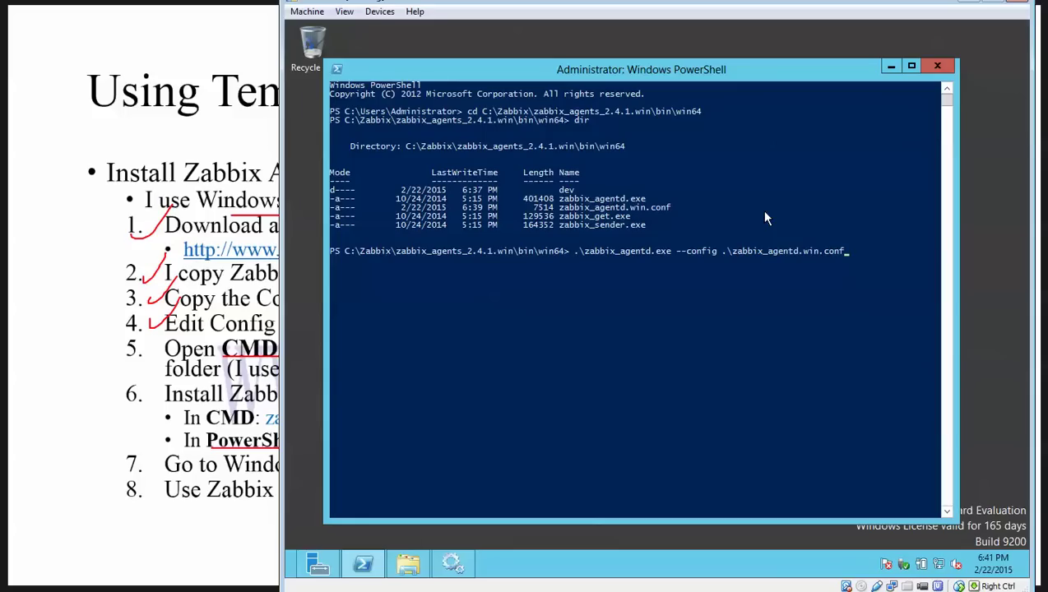
type("--insta;")
key("BackSpace")
type("ll")
Step: Run the agent install command and confirm the service installed successfully
left_click_drag(575, 251, 895, 256)
left_click(877, 333)
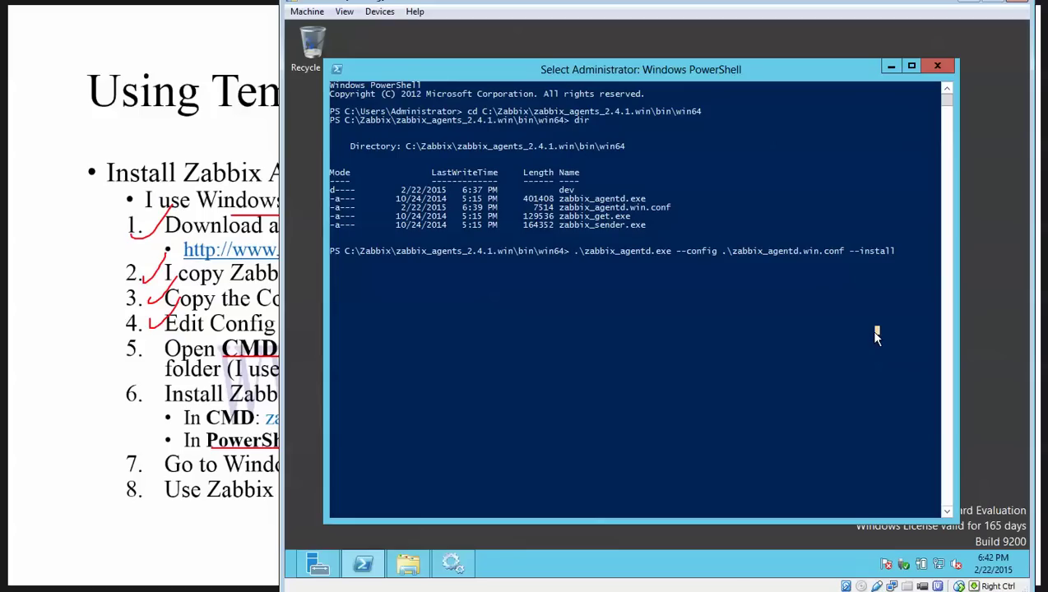
right_click(876, 335)
left_click(744, 340)
right_click(743, 339)
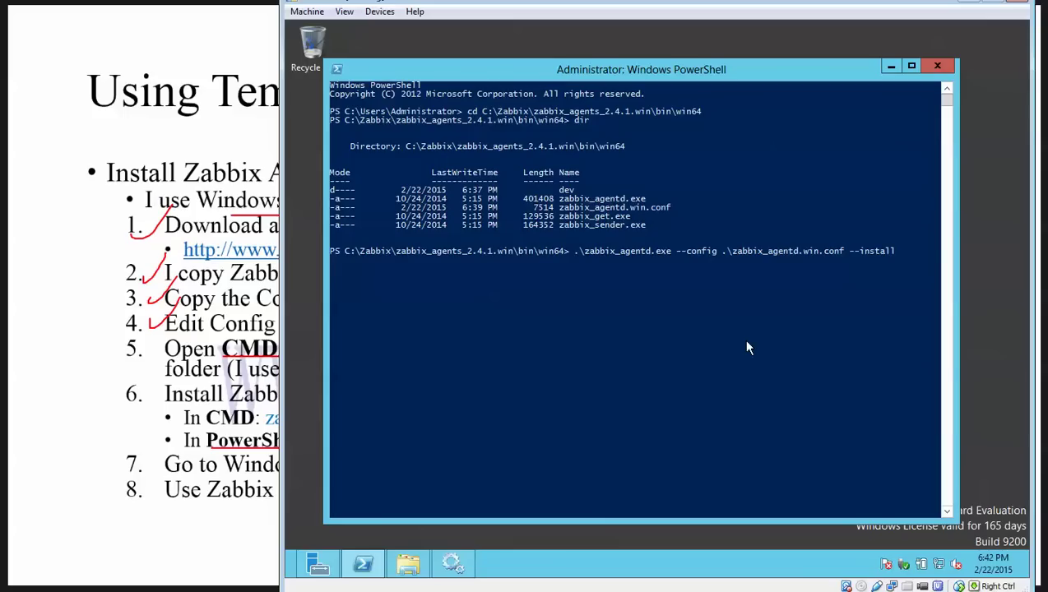
key("Return")
left_click_drag(605, 269, 716, 269)
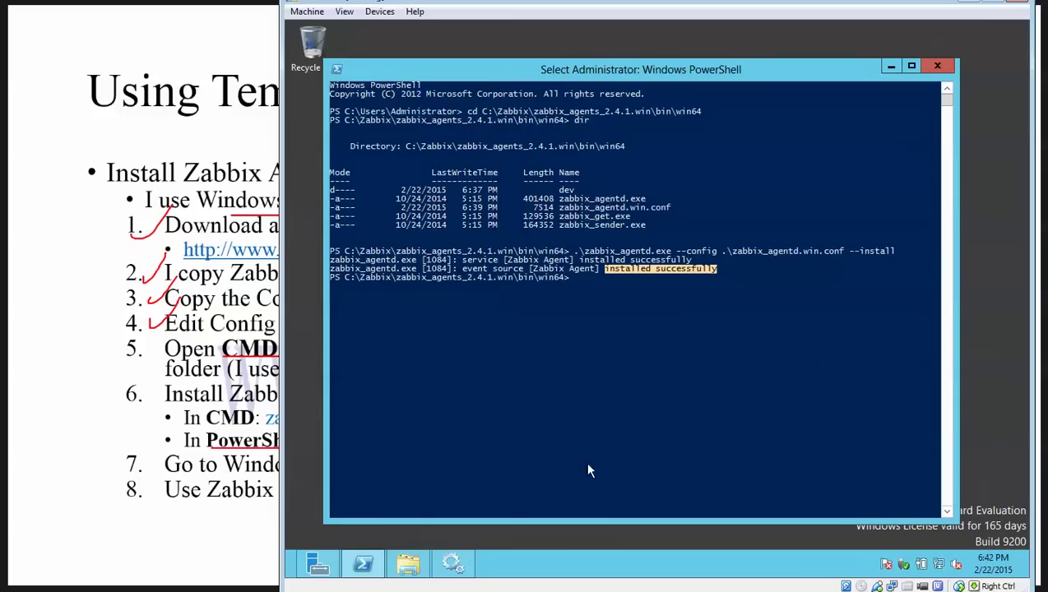
Step: Refresh Services and check that Zabbix Agent is listed with Automatic startup
left_click(469, 552)
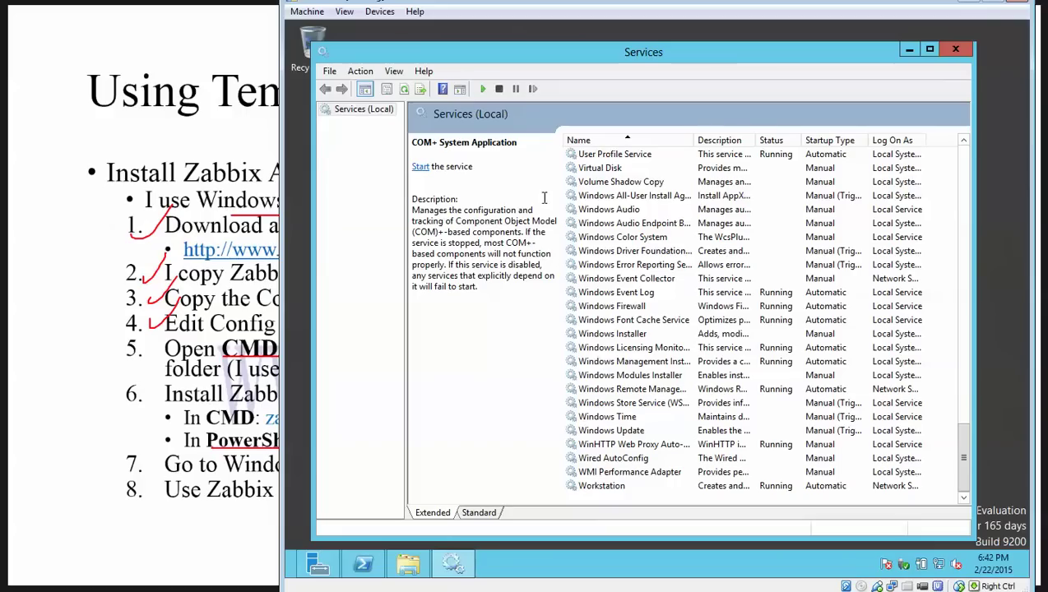
left_click(403, 90)
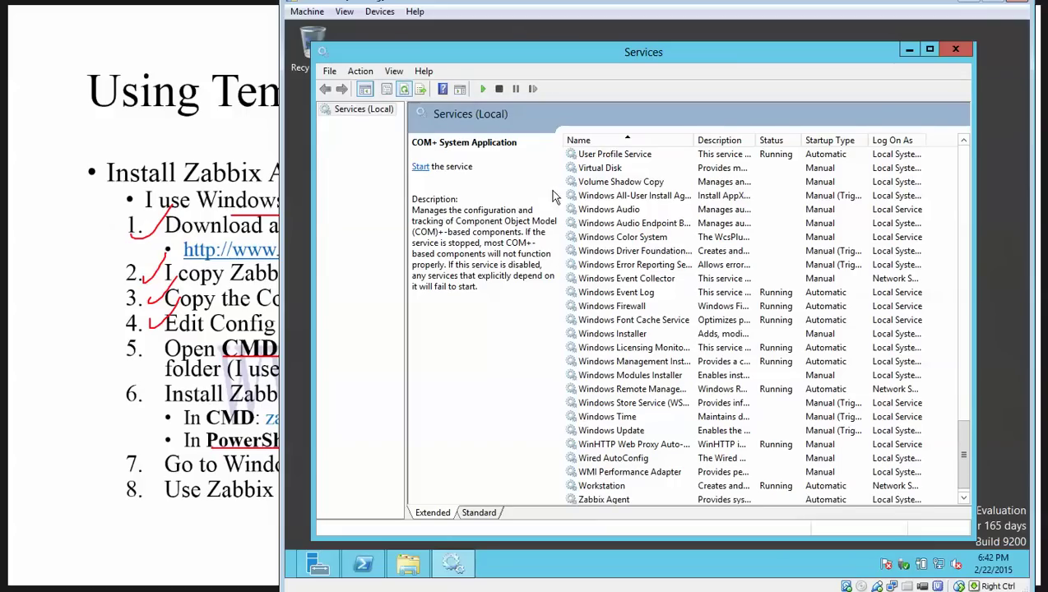
scroll(814, 427, "down", 1)
left_click(604, 486)
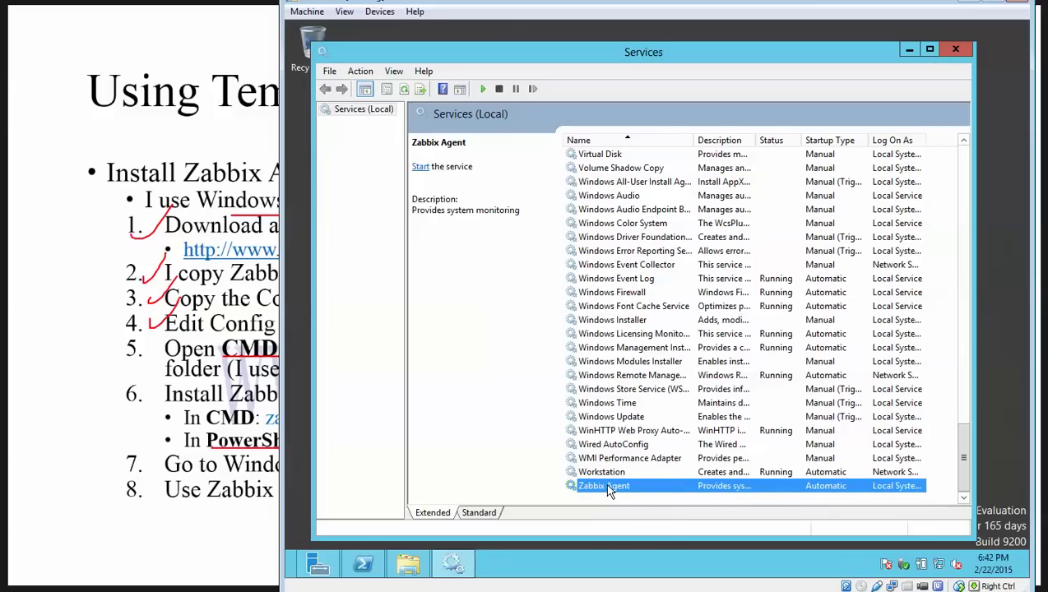
right_click(653, 494)
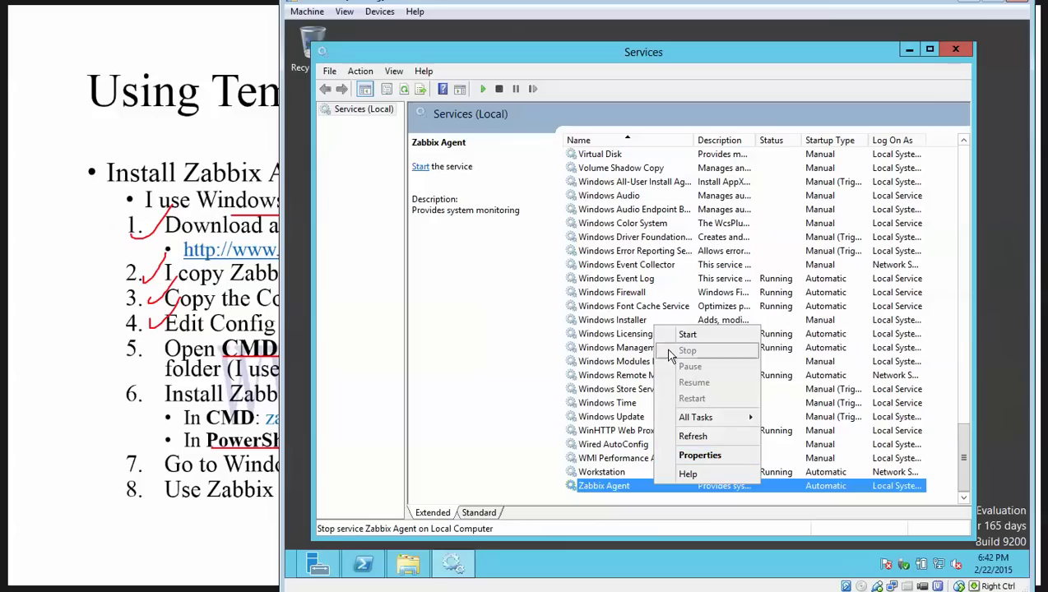
left_click(908, 50)
left_click(738, 190)
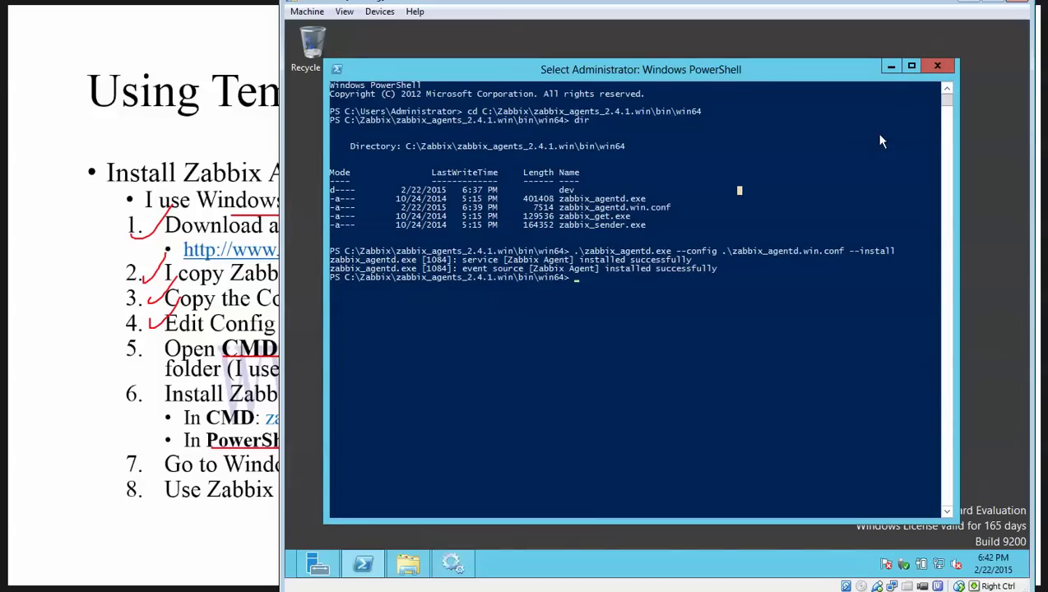
Step: Minimize PowerShell, highlight the CMD install line on the slide, and return to the VM
left_click(893, 69)
left_click(278, 338)
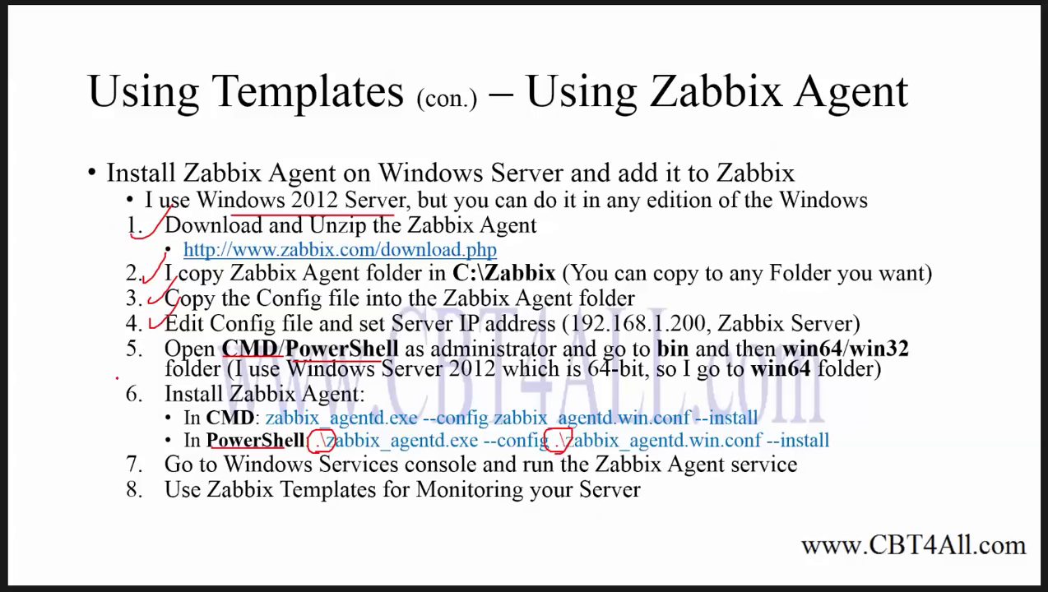
mouse_move(186, 419)
left_mouse_down()
mouse_move(188, 428)
mouse_move(251, 430)
left_mouse_up()
key("alt+Tab")
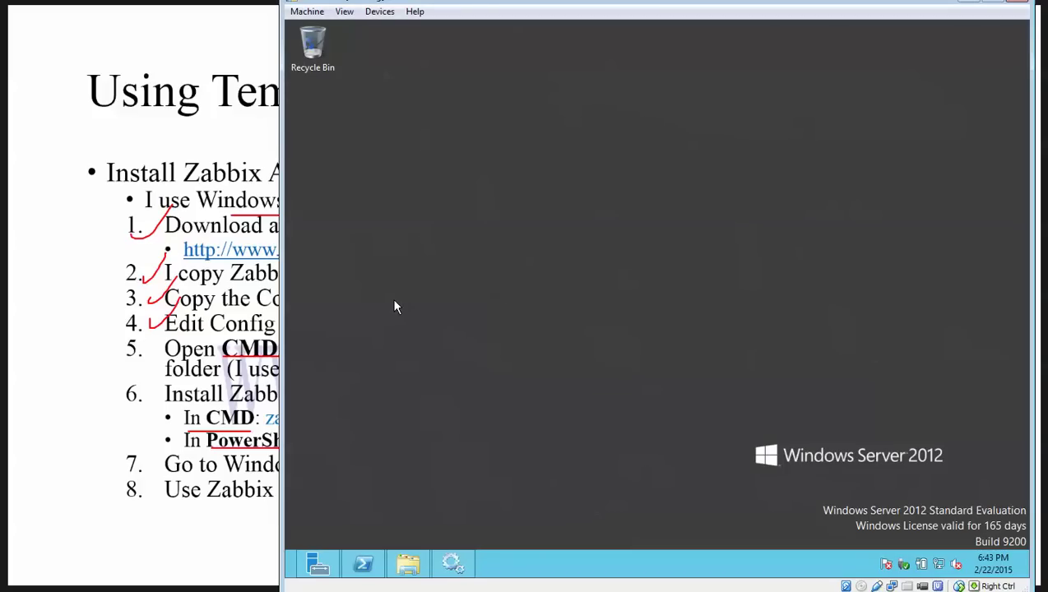
Step: Launch Command Prompt as administrator from the Start screen's All apps list
key("super")
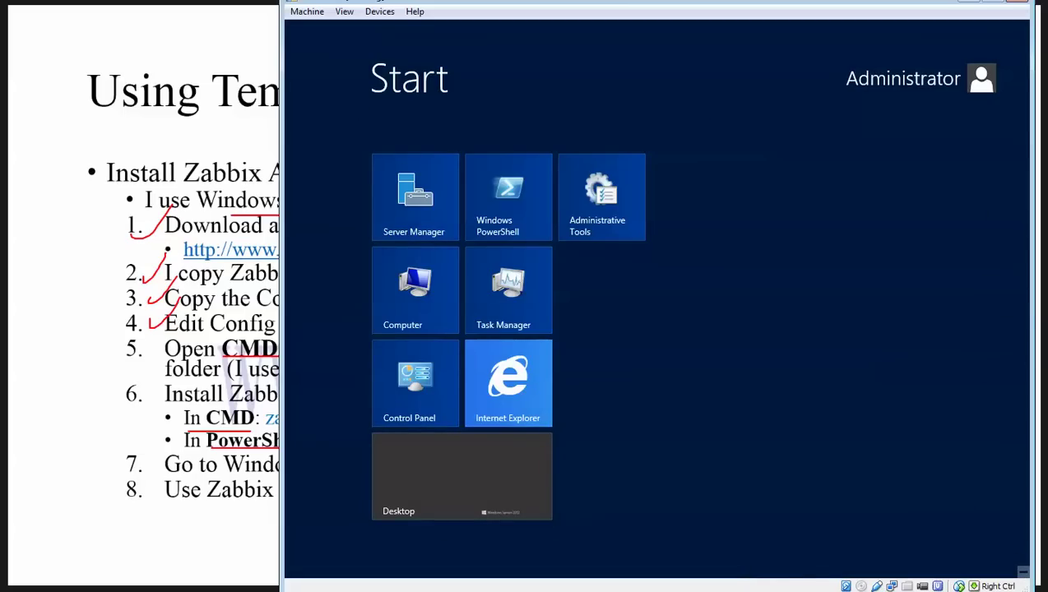
right_click(590, 288)
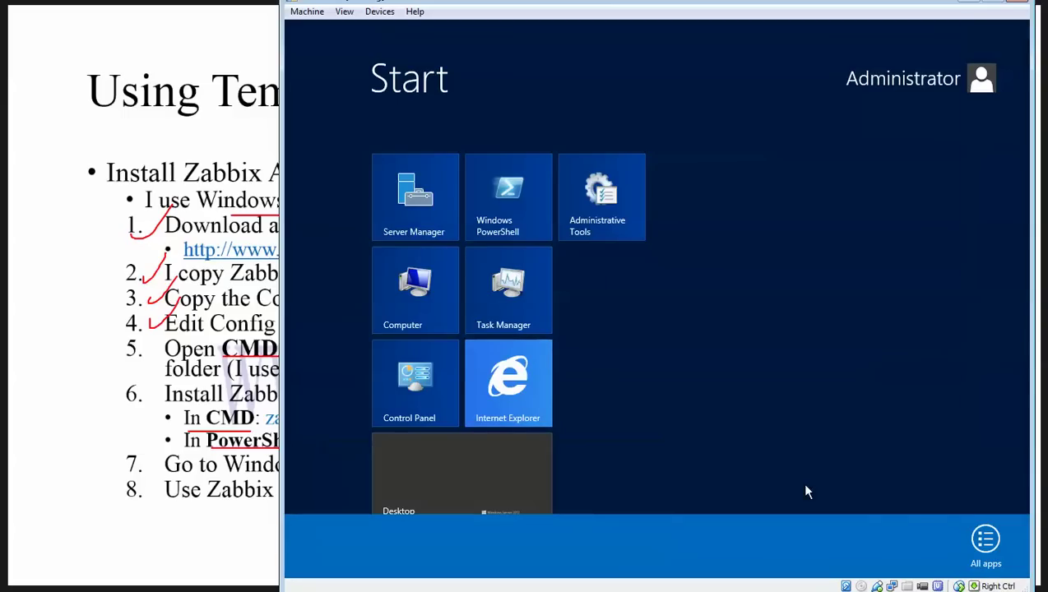
left_click(983, 539)
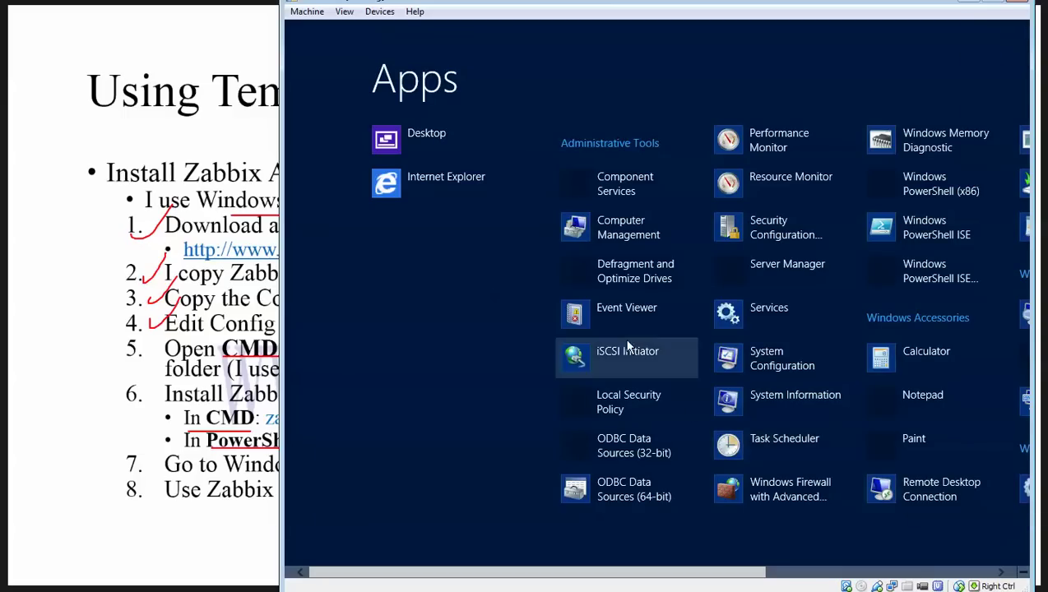
left_click_drag(608, 569, 828, 578)
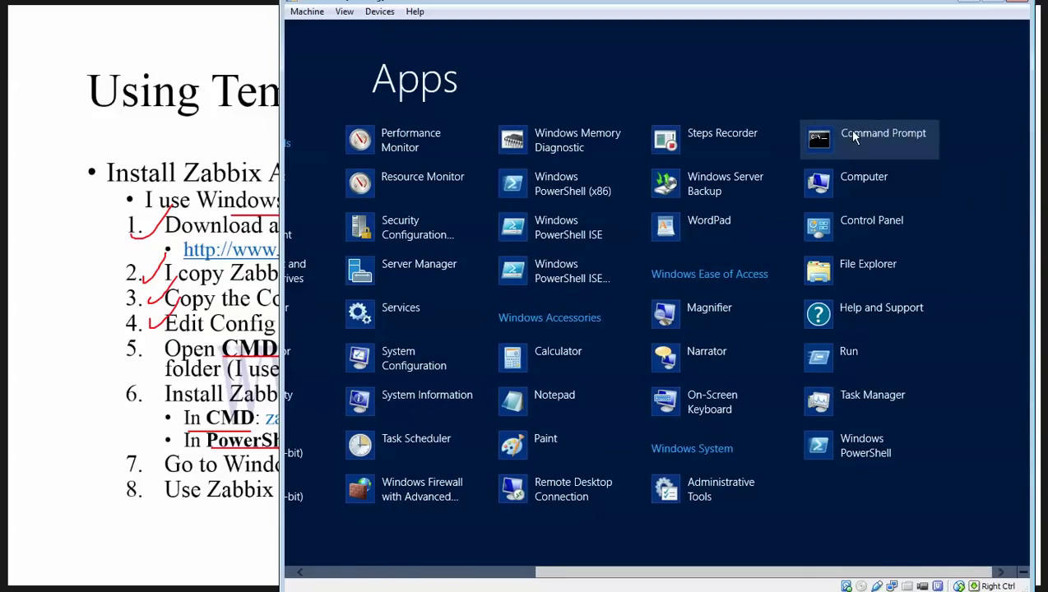
right_click(847, 129)
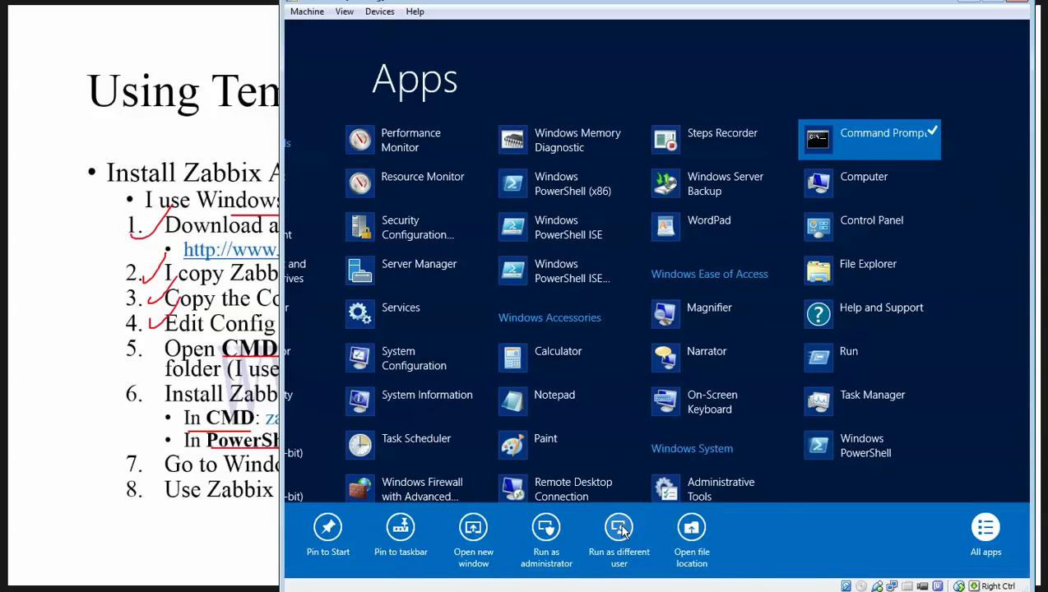
left_click(546, 527)
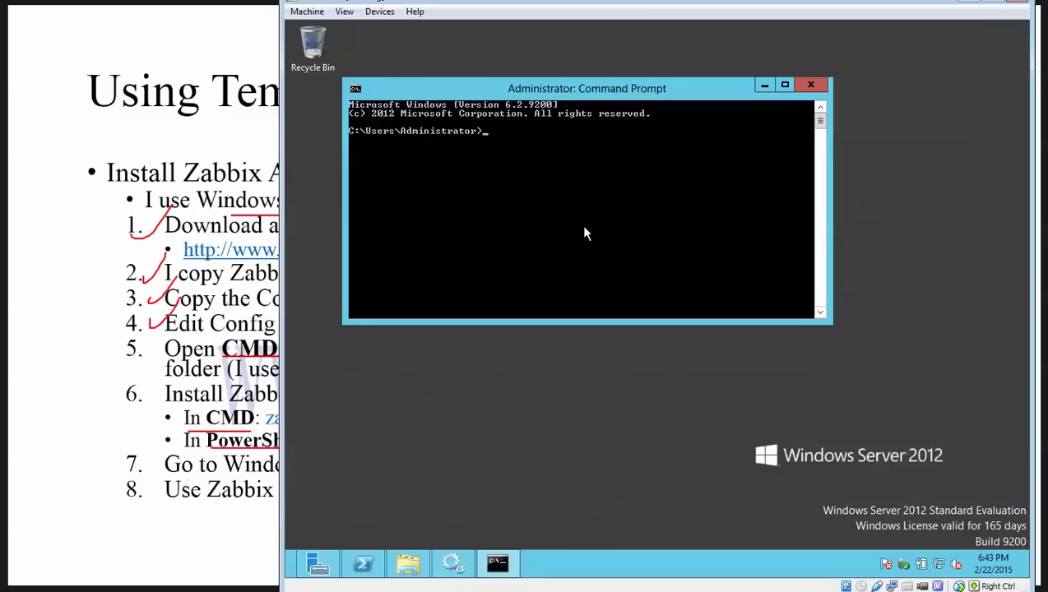
Step: Navigate Command Prompt to C:\Zabbix using cd commands
type("cd ")
type("c:")
key("Return")
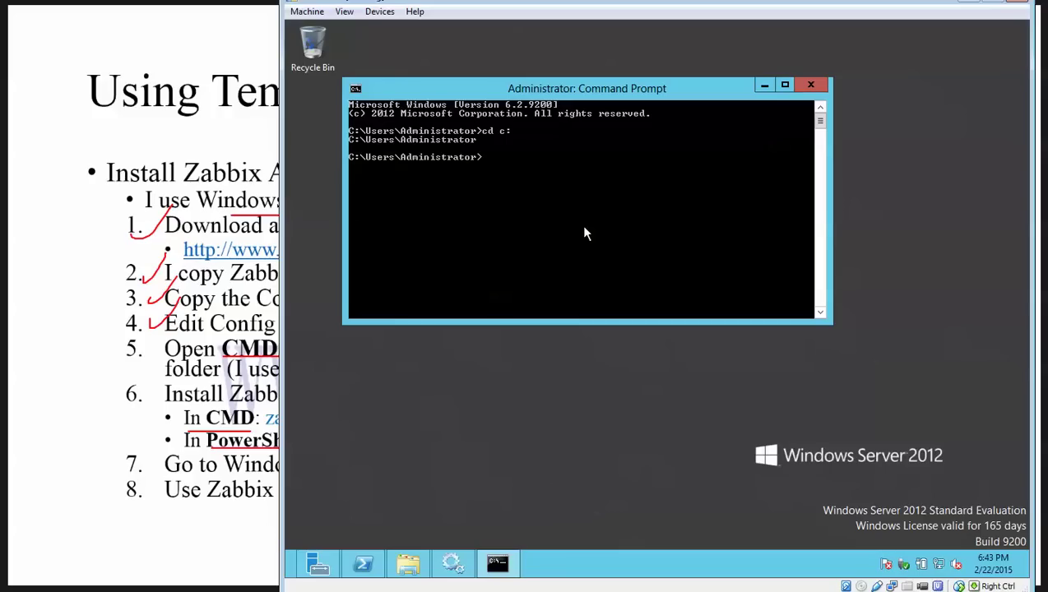
type("cd ..")
key("Return")
type("cd ..")
key("Return")
type("cd Zabbix")
key("Return")
type("cd")
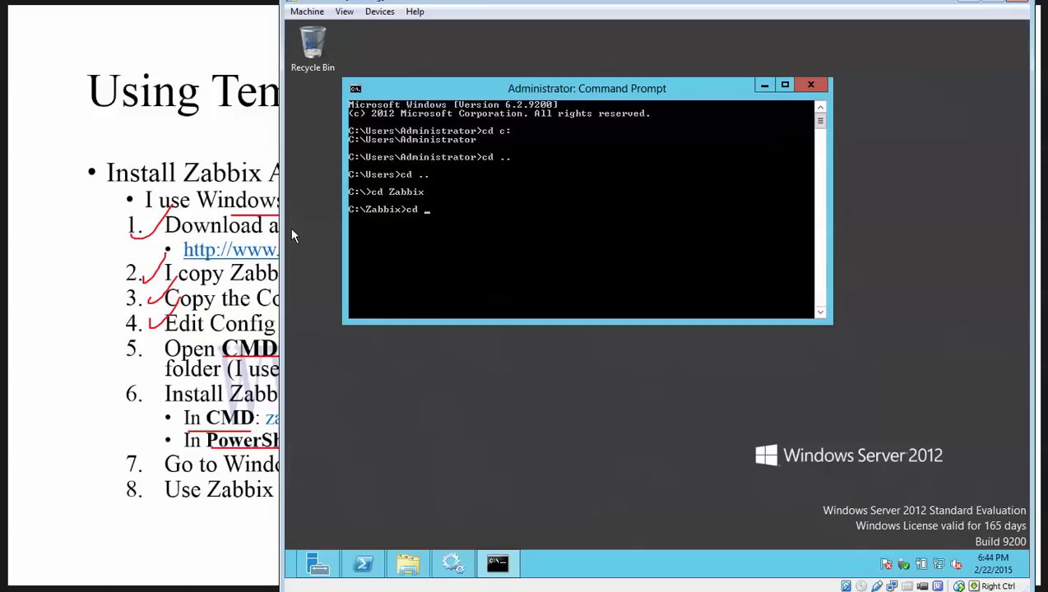
Step: Copy the win64 folder path from Explorer and cd into it in Command Prompt
key("alt+Tab")
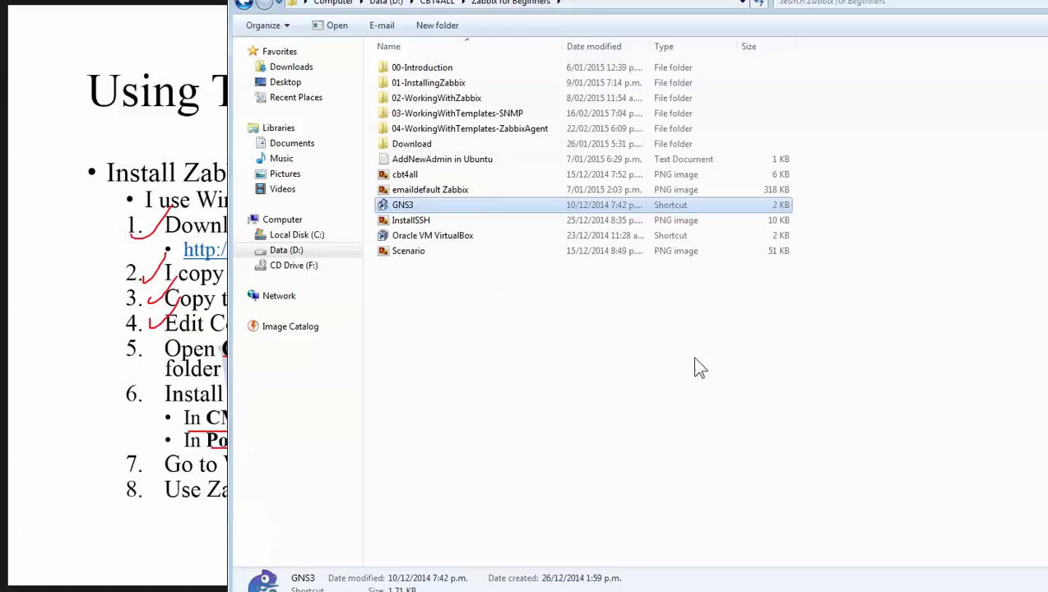
left_click(590, 4)
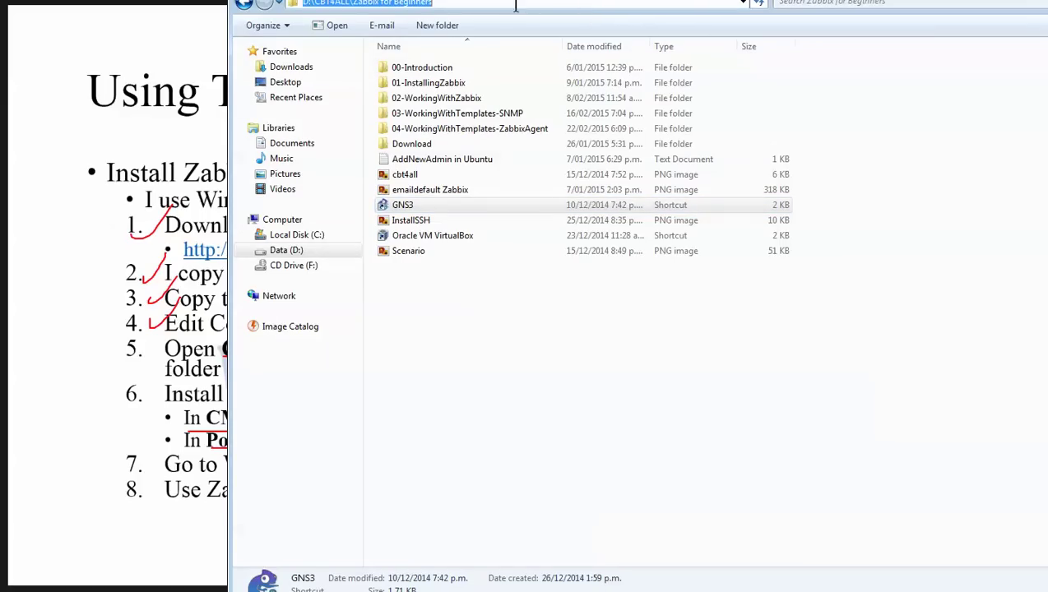
left_click_drag(970, 1, 740, 33)
left_click(834, 28)
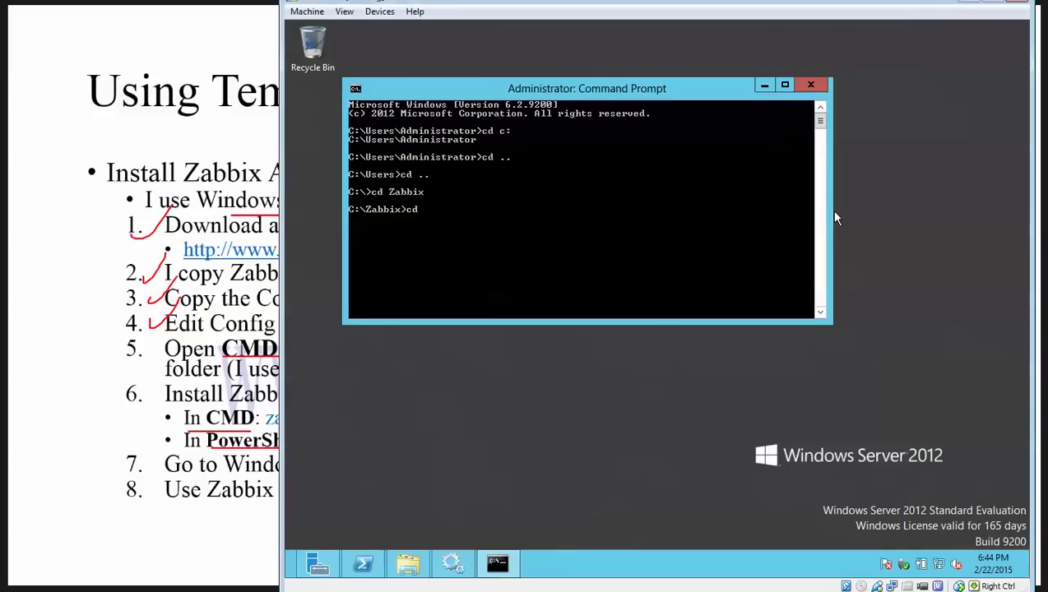
left_click(700, 382)
left_click(408, 564)
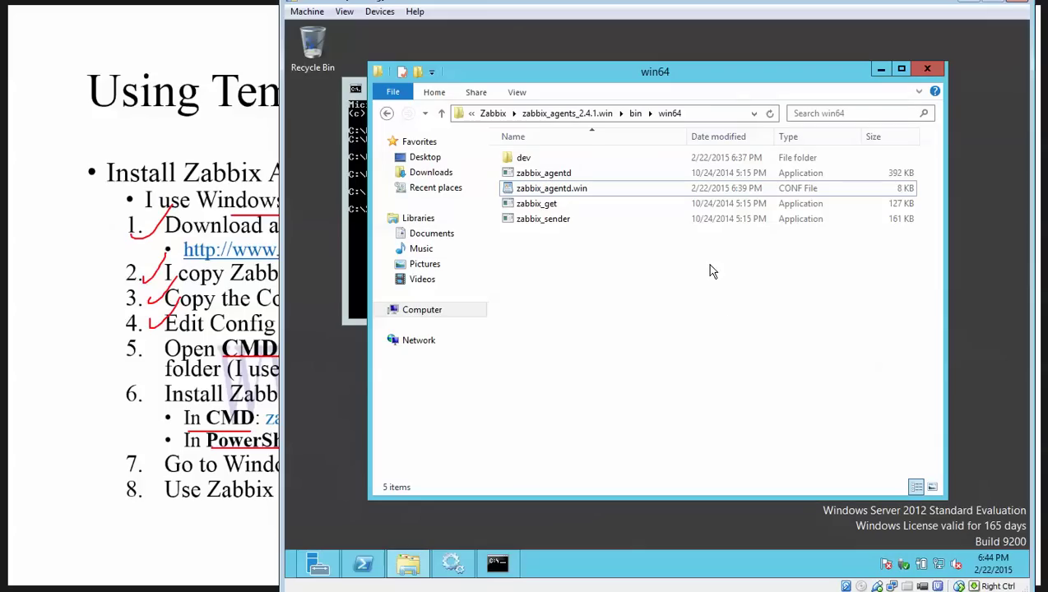
left_click(693, 114)
key("cmd+c")
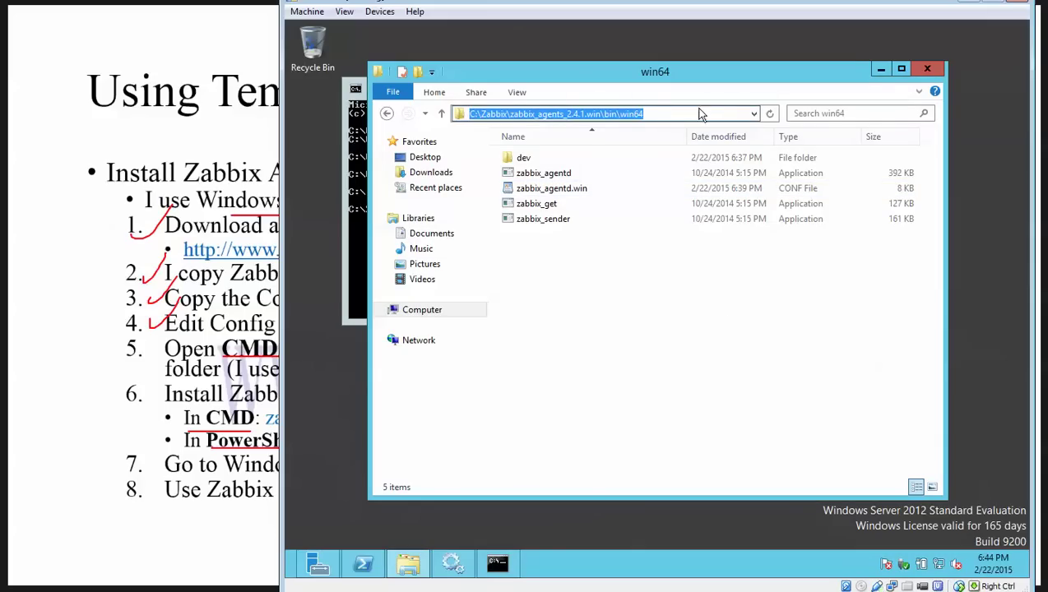
left_click(879, 70)
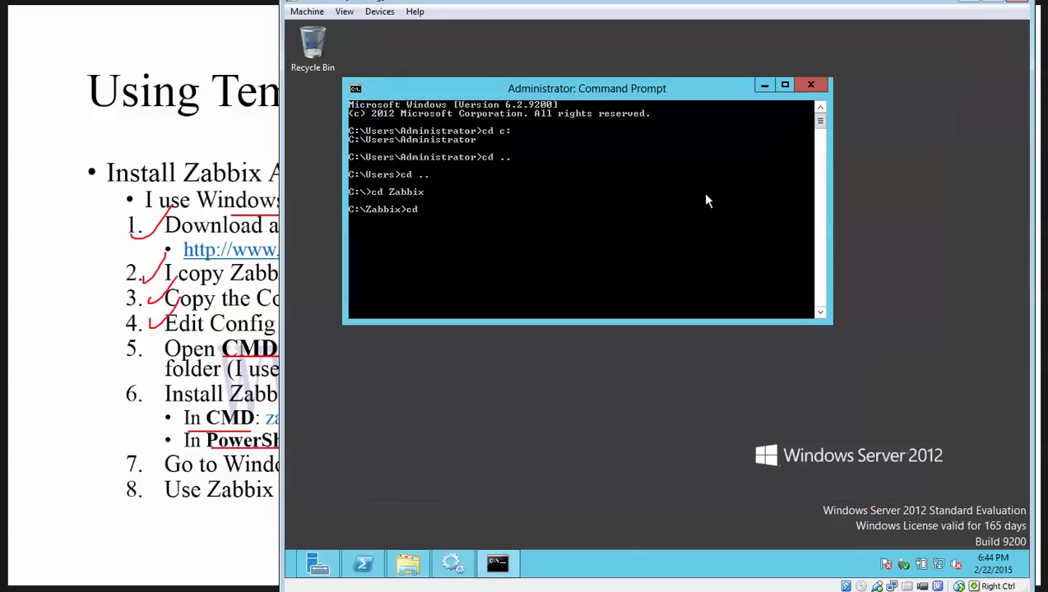
right_click(633, 222)
left_click(654, 257)
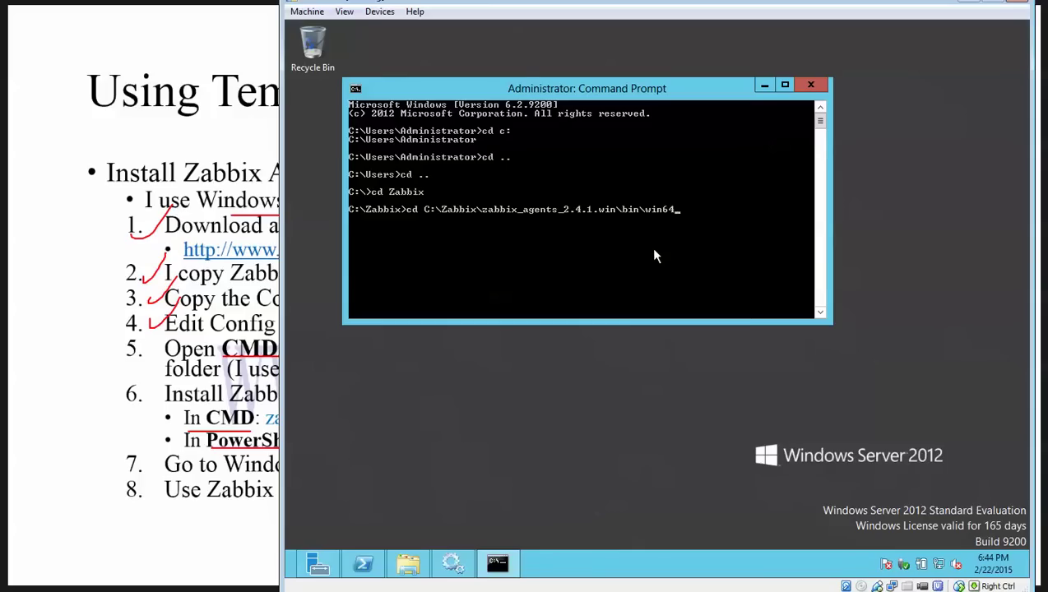
key("Return")
key("Return")
key("Return")
key("Return")
key("Return")
key("Return")
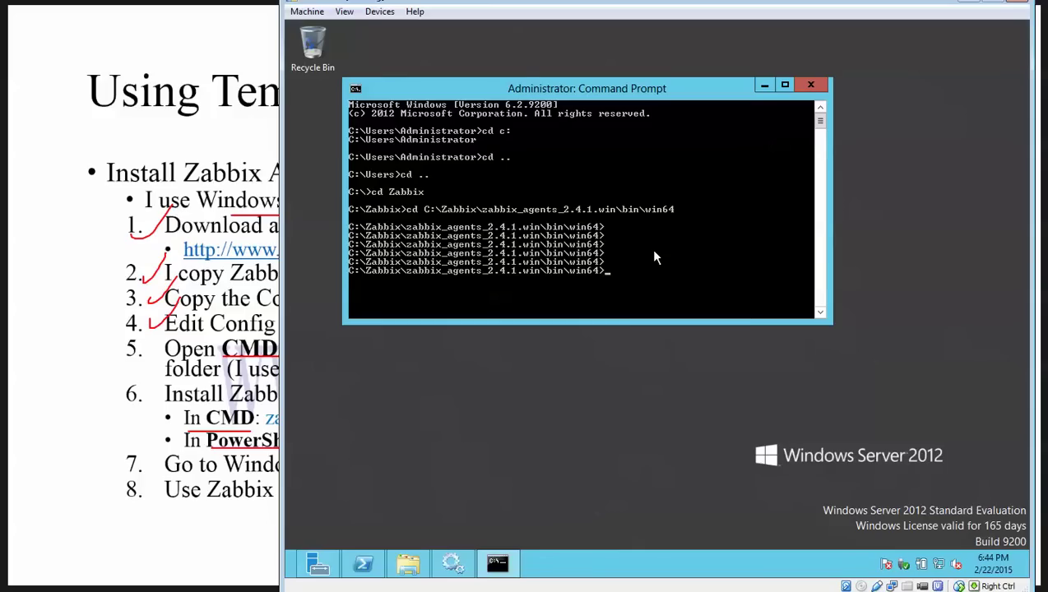
Step: Enter zabbix_agentd.exe --start to start the Zabbix Agent service
type("za")
key("Tab")
mouse_move(408, 564)
type("--start")
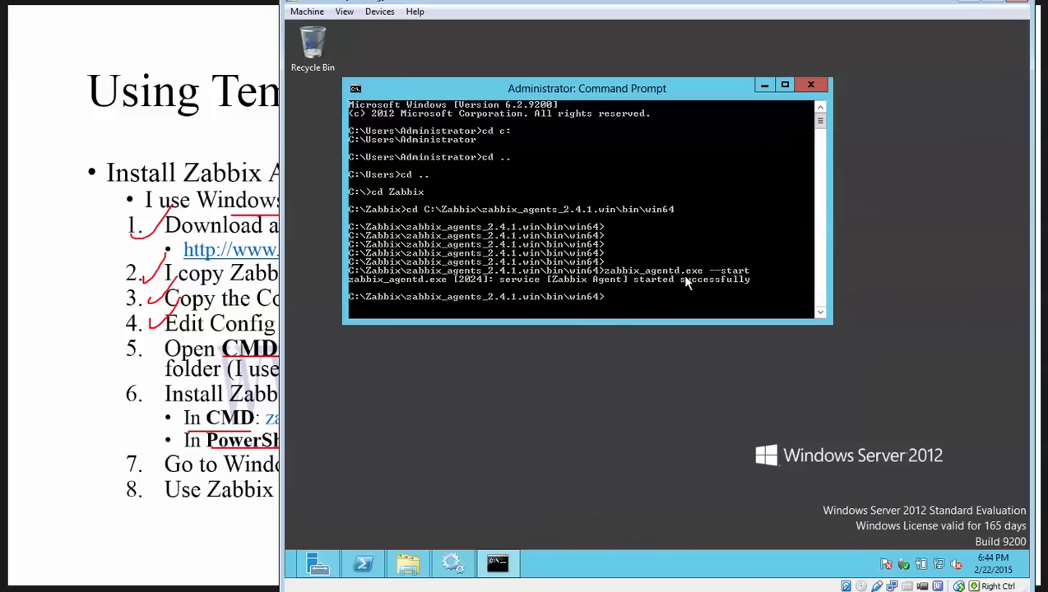
Step: Refresh Services to confirm Zabbix Agent is Running
left_click(451, 563)
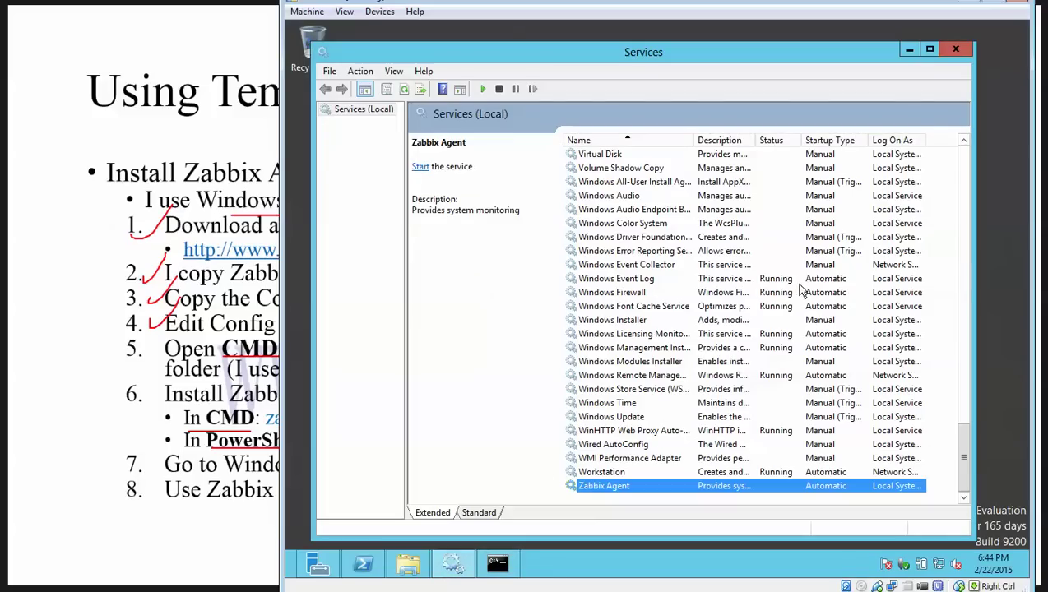
left_click(404, 89)
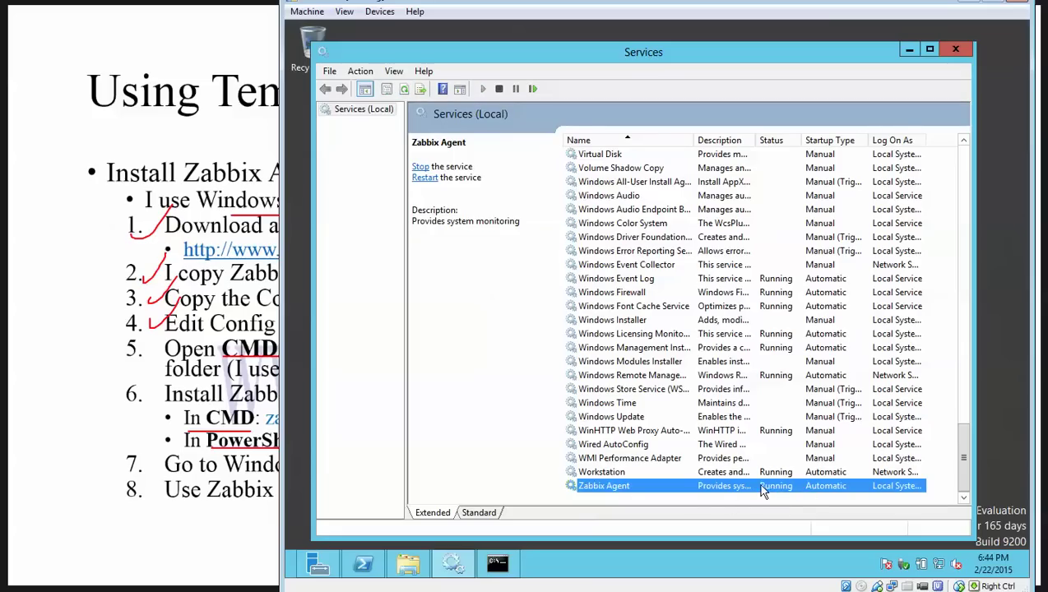
left_click(907, 54)
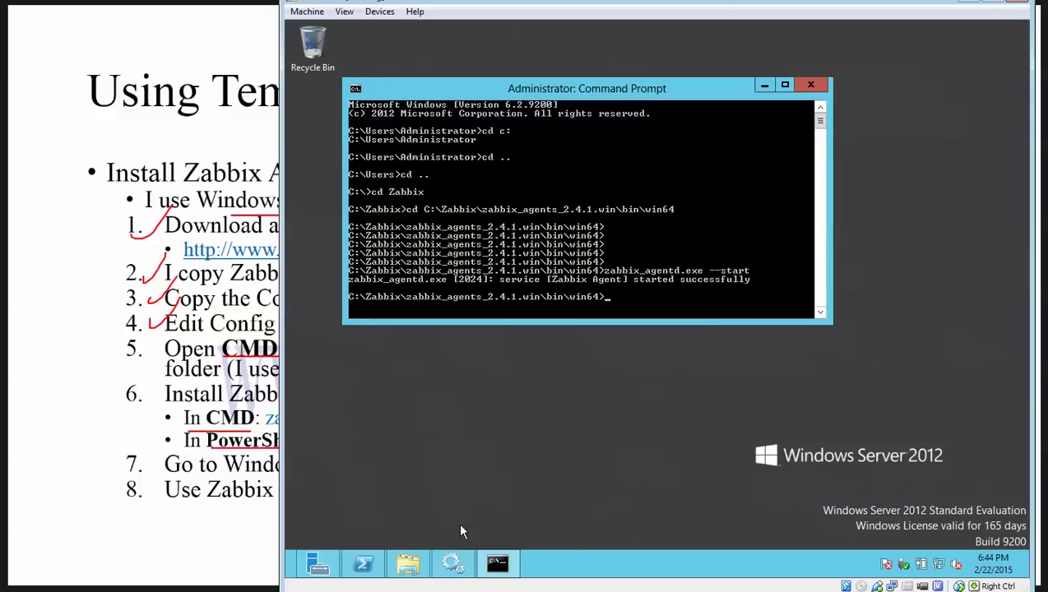
Step: Rearrange the PowerShell and Command Prompt windows, then show the Zabbix Hosts page in the browser
left_click(363, 563)
left_click_drag(533, 75, 624, 80)
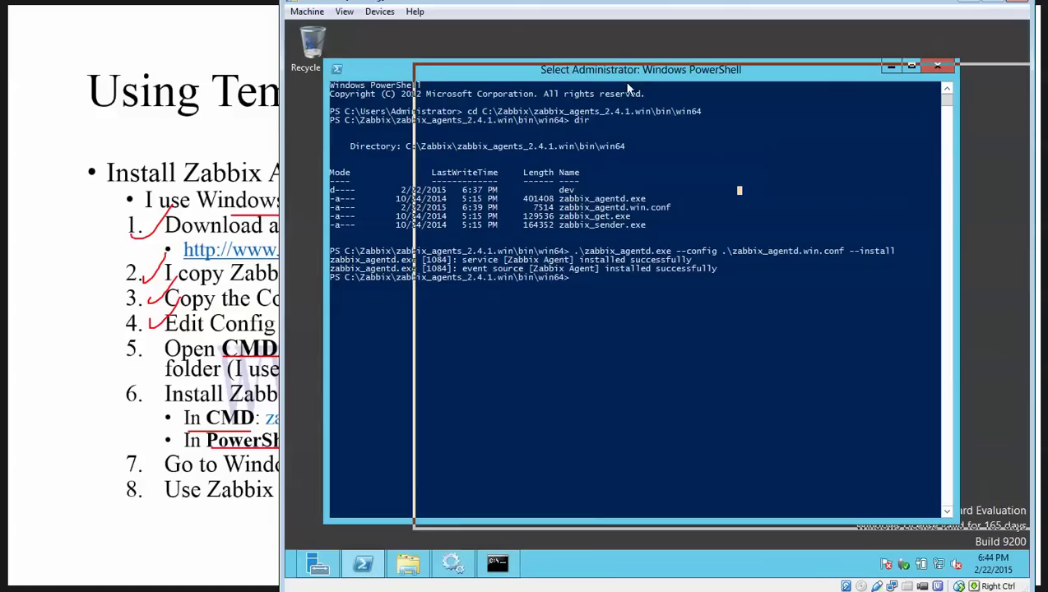
left_click(377, 136)
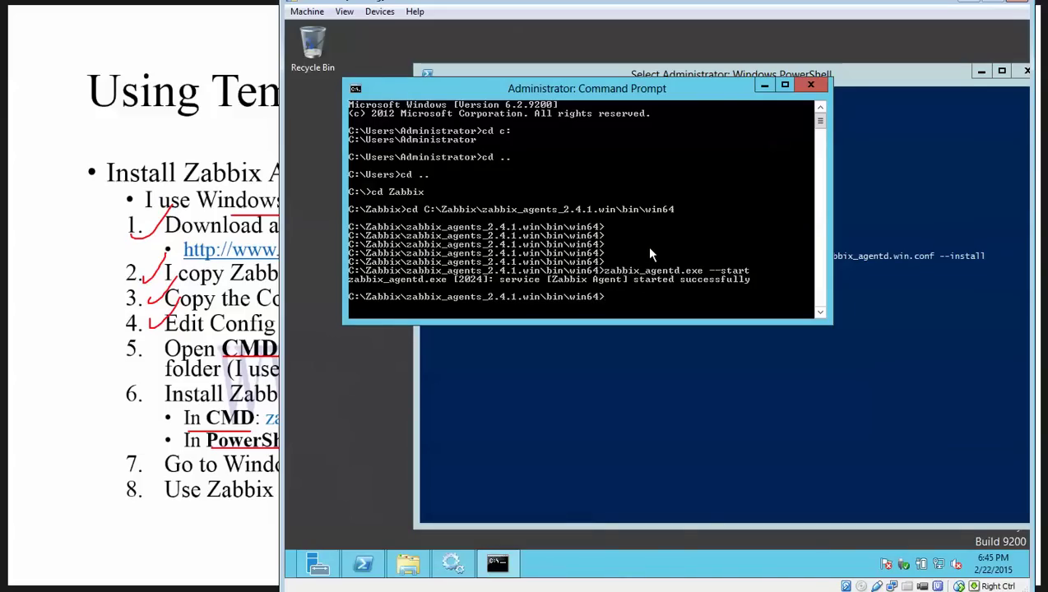
left_click_drag(716, 94, 687, 89)
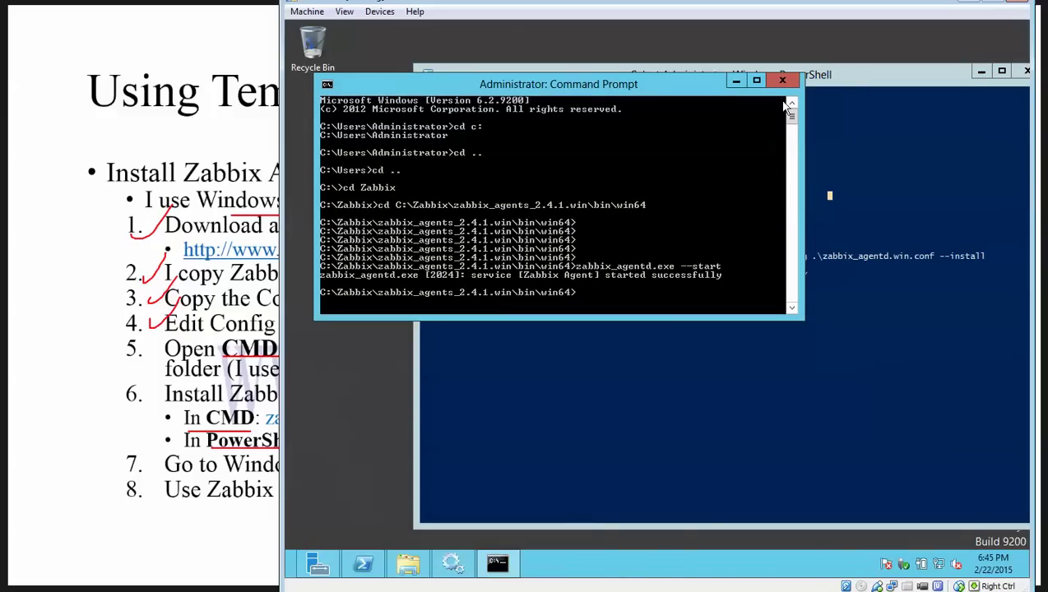
left_click_drag(856, 75, 807, 60)
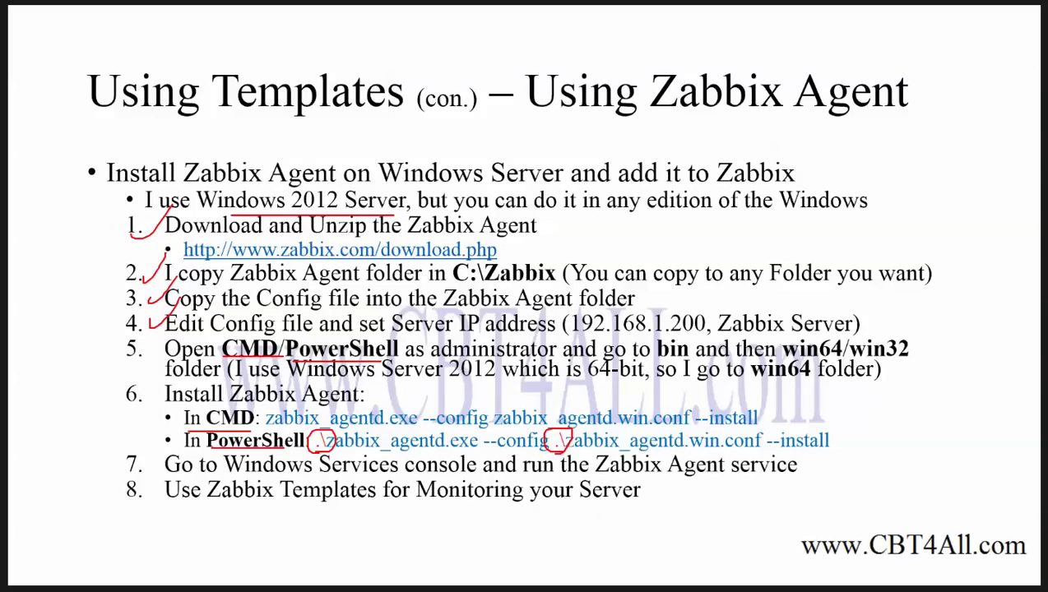
key("alt+Tab")
left_click(189, 34)
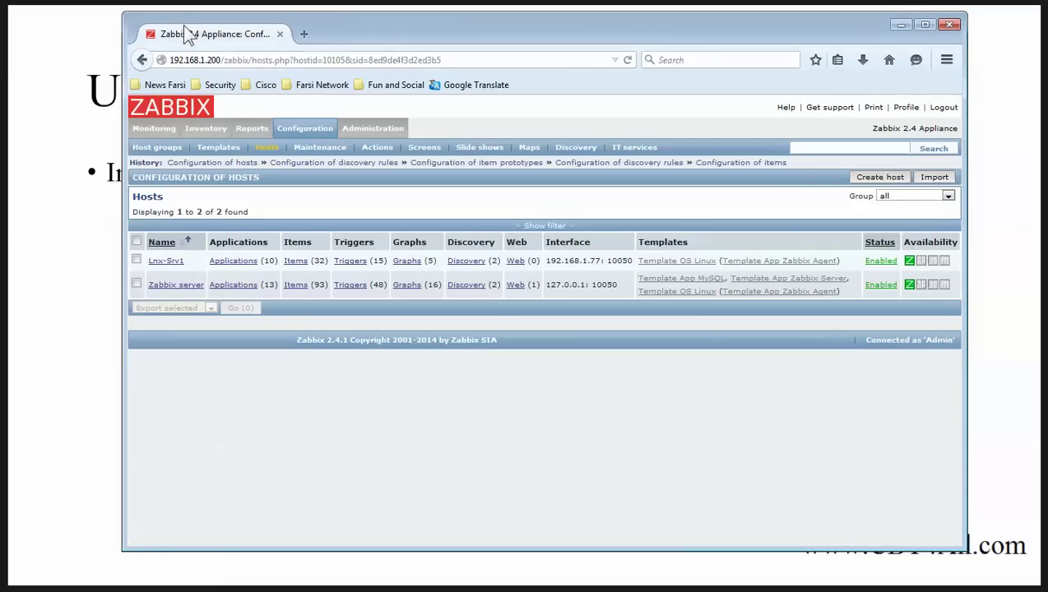
Step: Create a host named Win-Srv1 in group Templates and begin replacing 127.0.0.1 with 192
left_click(878, 177)
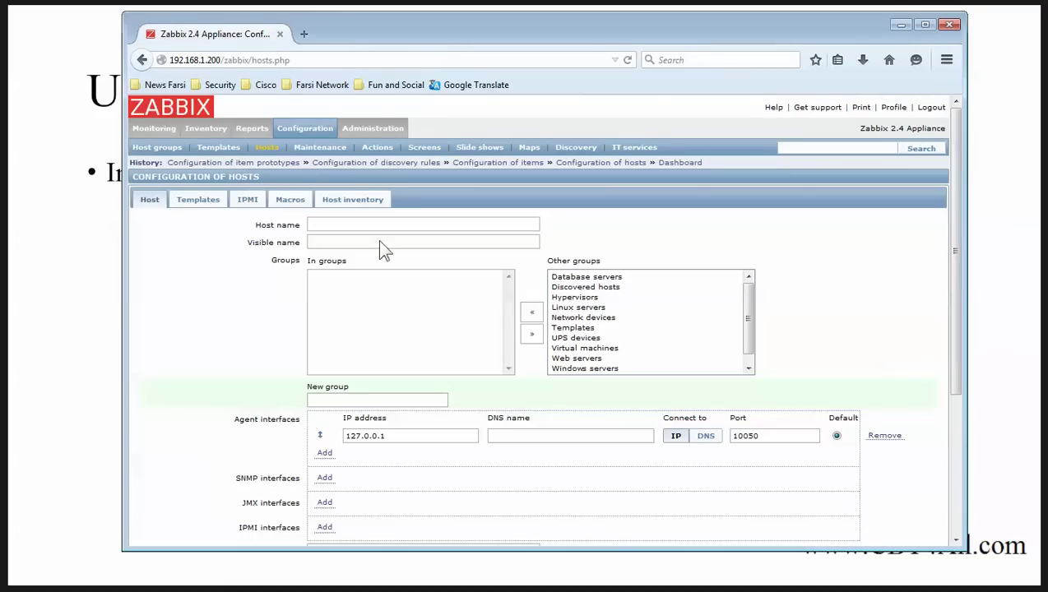
left_click(374, 226)
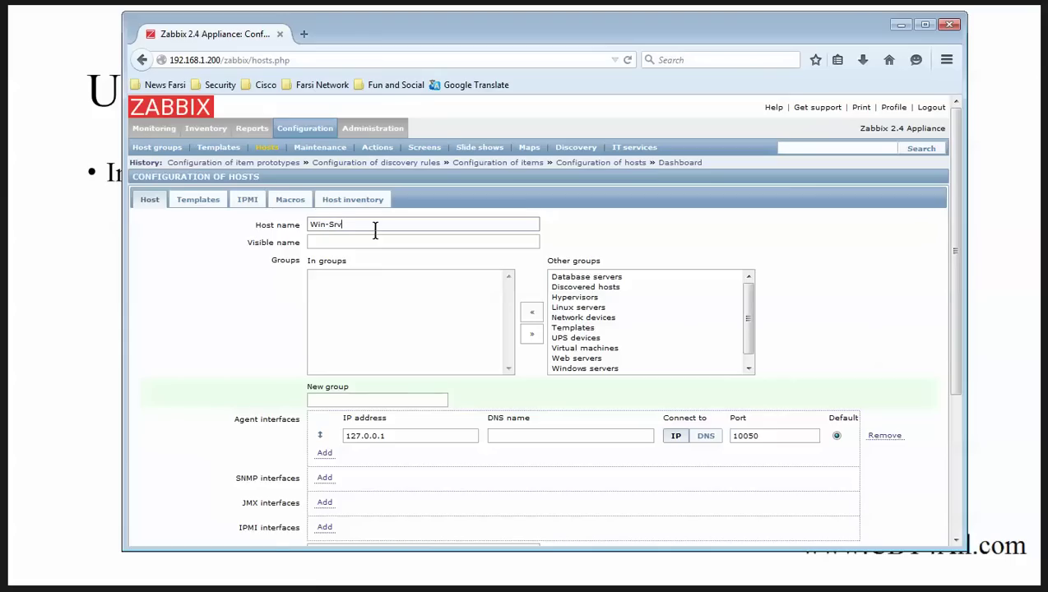
left_click(559, 326)
left_click(531, 312)
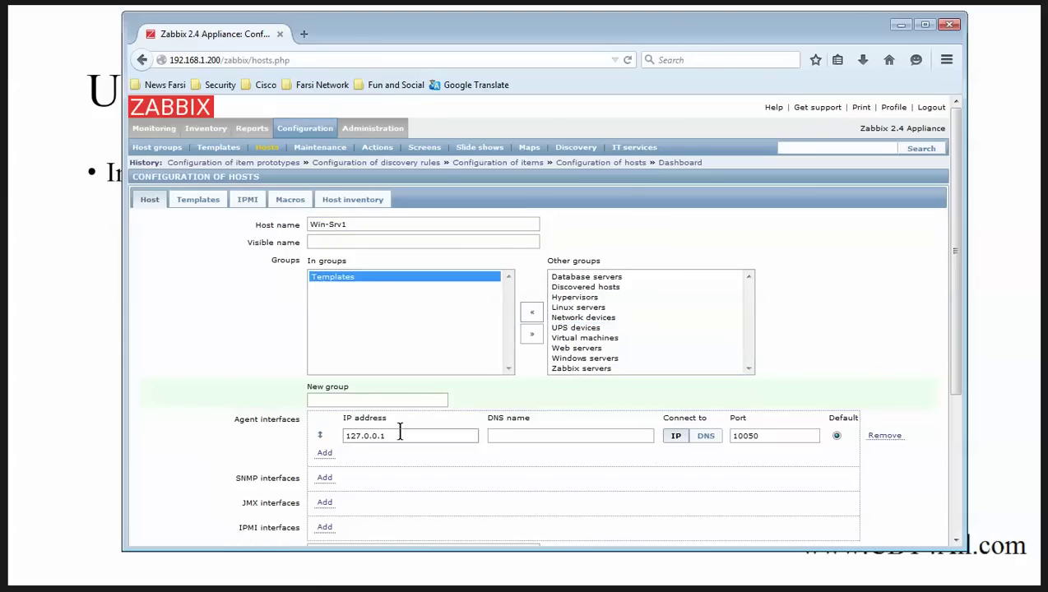
left_click_drag(422, 434, 168, 444)
type("192.168")
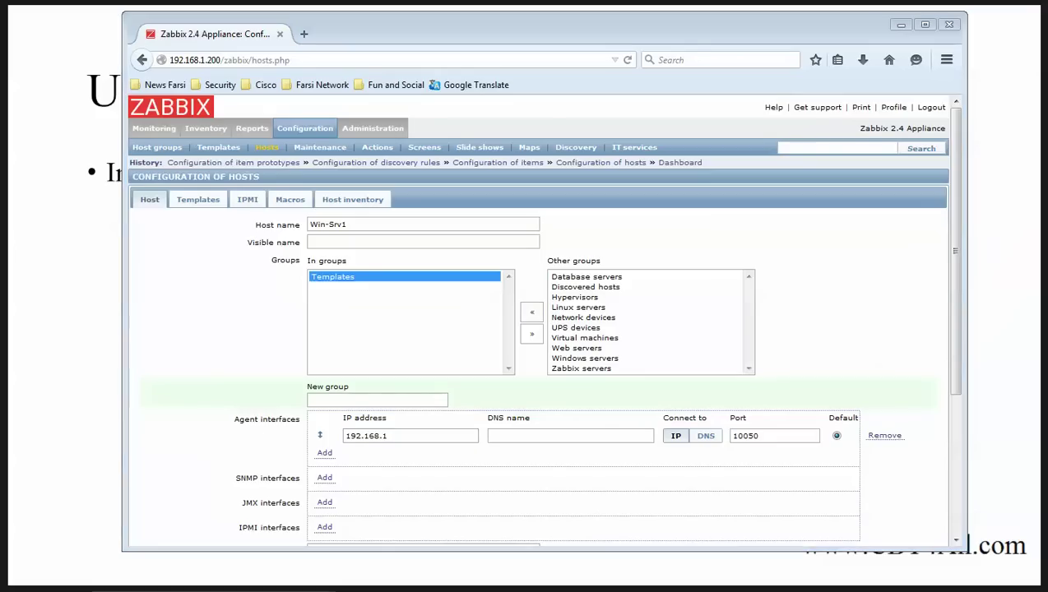
key("alt+Tab")
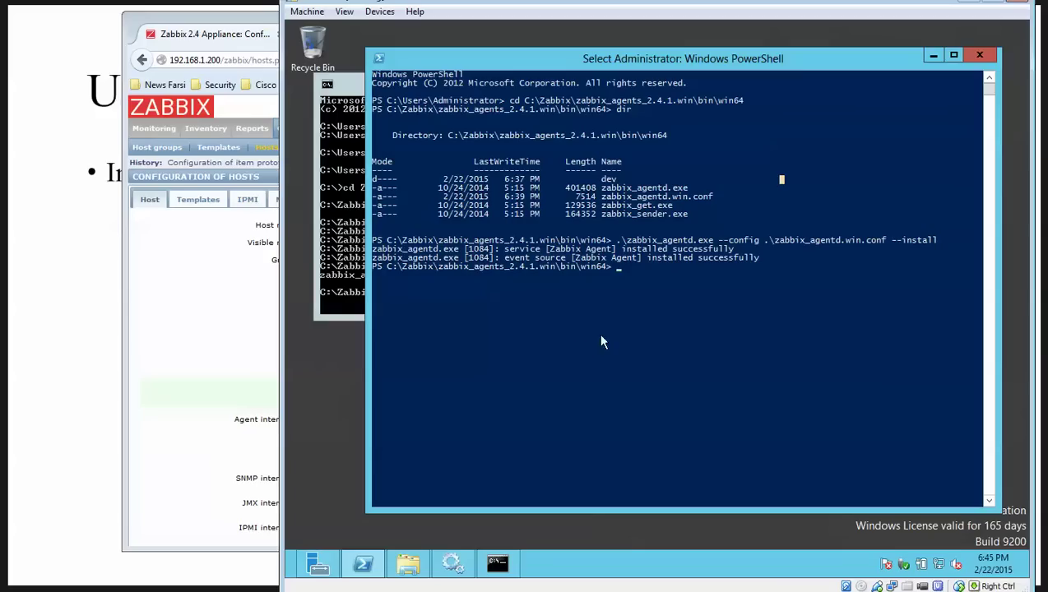
Step: Run ipconfig to find the server address 192.168.1.78 and use it as the agent IP
left_click(344, 279)
key("Return")
key("Return")
key("Return")
key("Return")
key("Return")
key("Return")
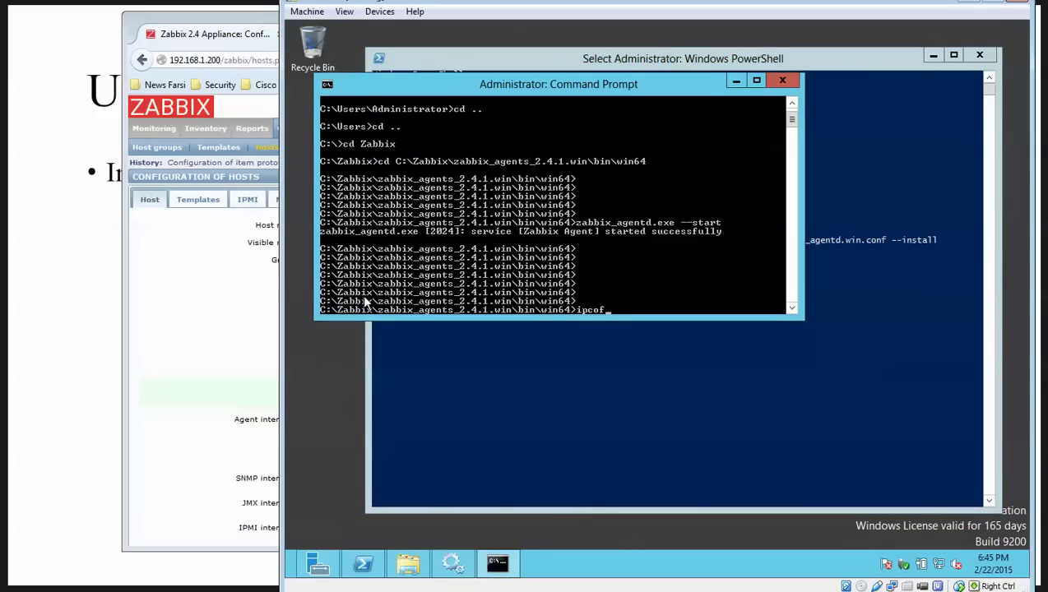
type("ipconfoig")
key("Return")
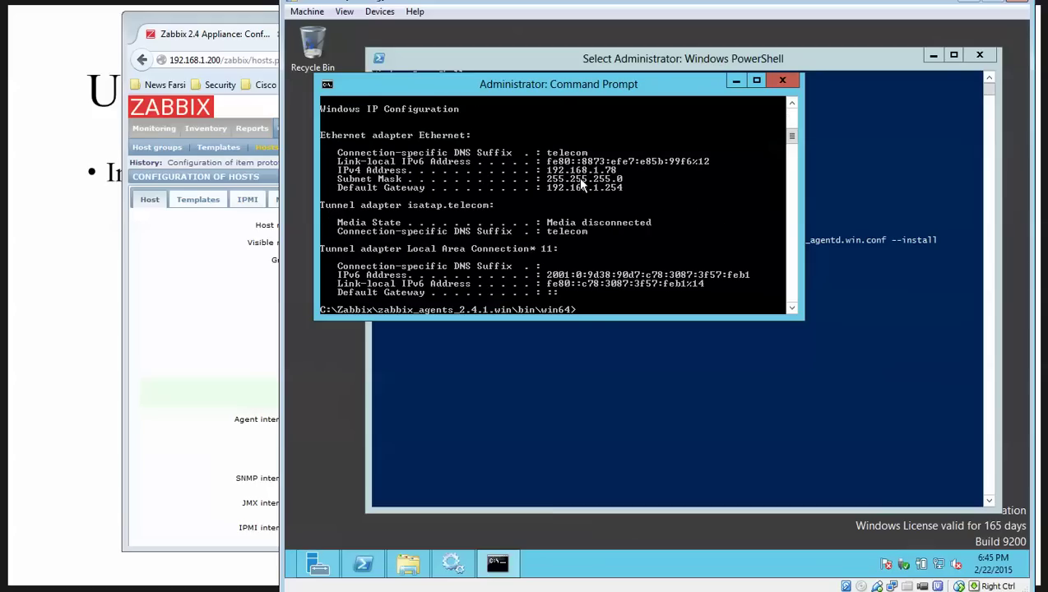
left_click(222, 43)
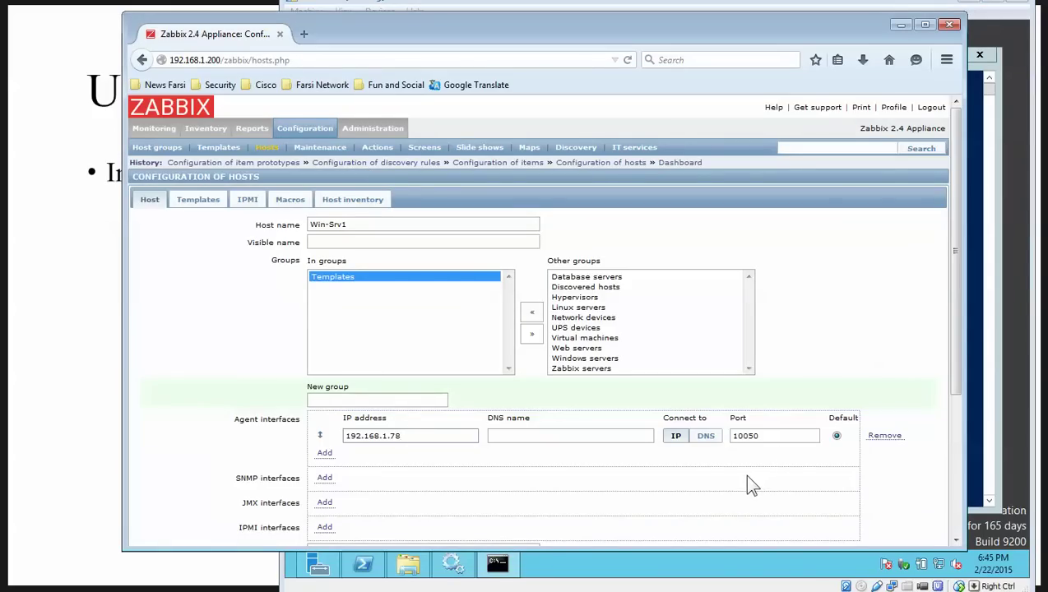
left_click(765, 437)
left_click_drag(764, 437, 734, 440)
left_click_drag(421, 438, 344, 433)
left_click_drag(767, 436, 738, 440)
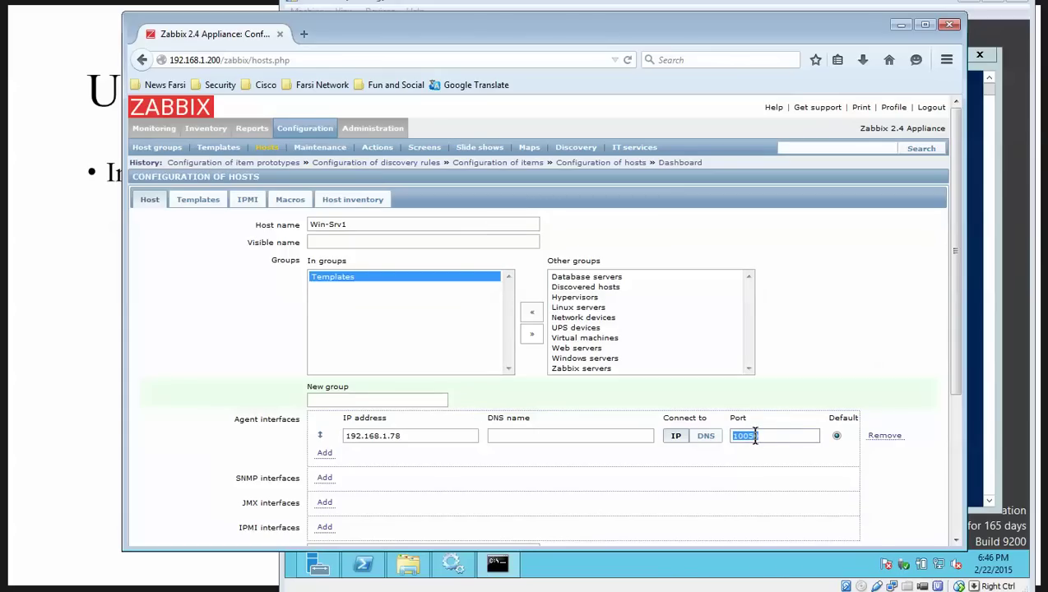
Step: Turn off Windows Firewall for both private and public networks and close its window
left_click(941, 566)
right_click(942, 566)
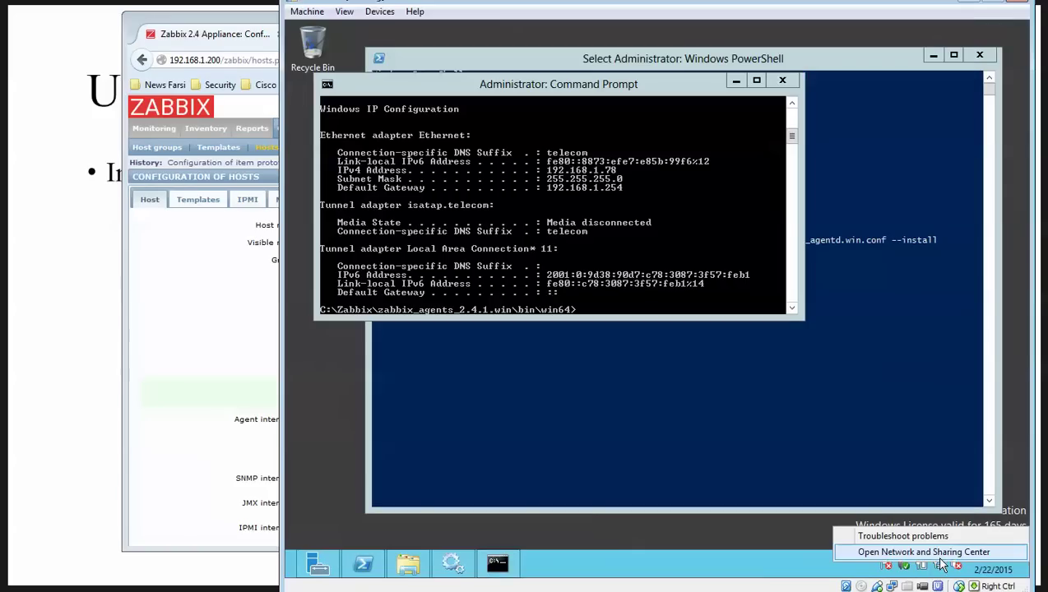
key("Escape")
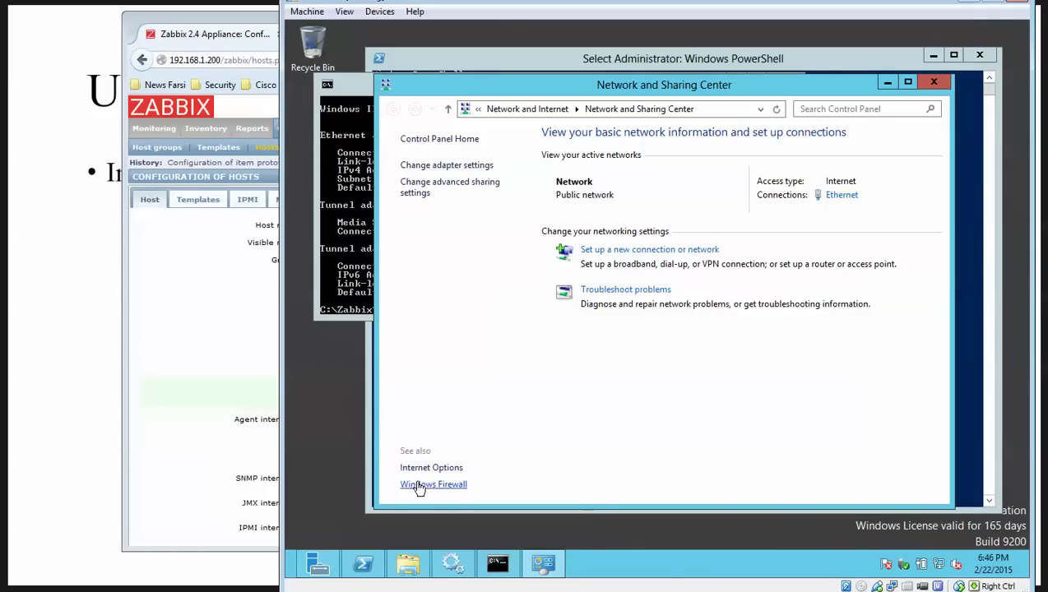
left_click(419, 486)
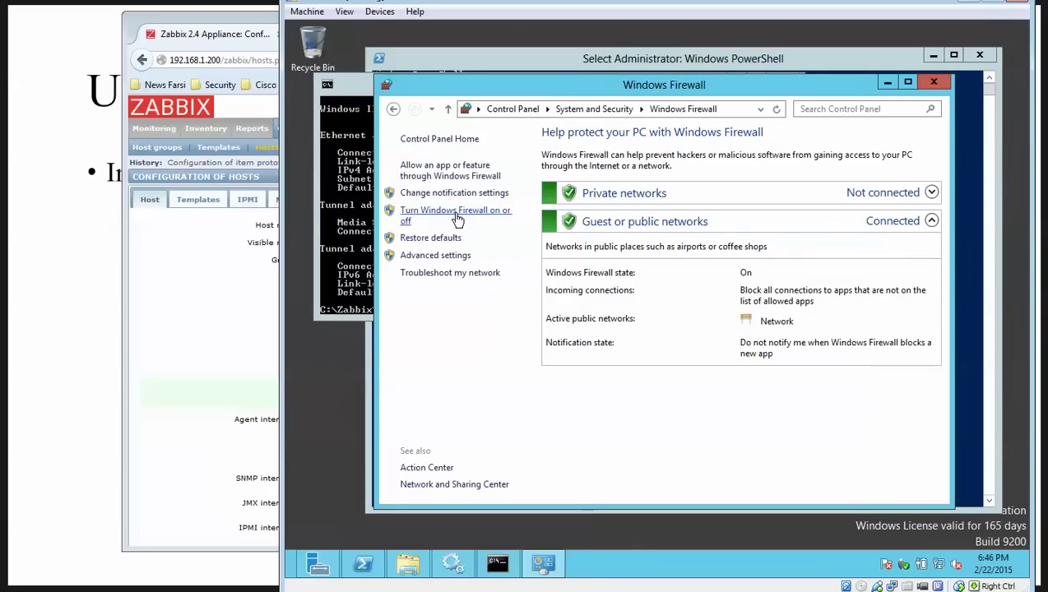
left_click(456, 216)
left_click(532, 245)
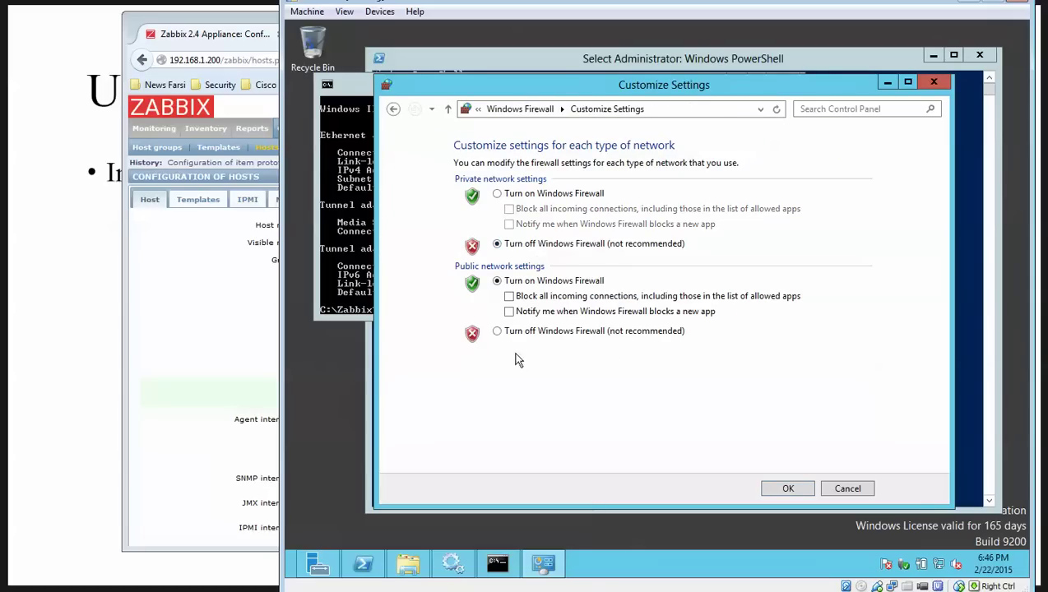
left_click(518, 331)
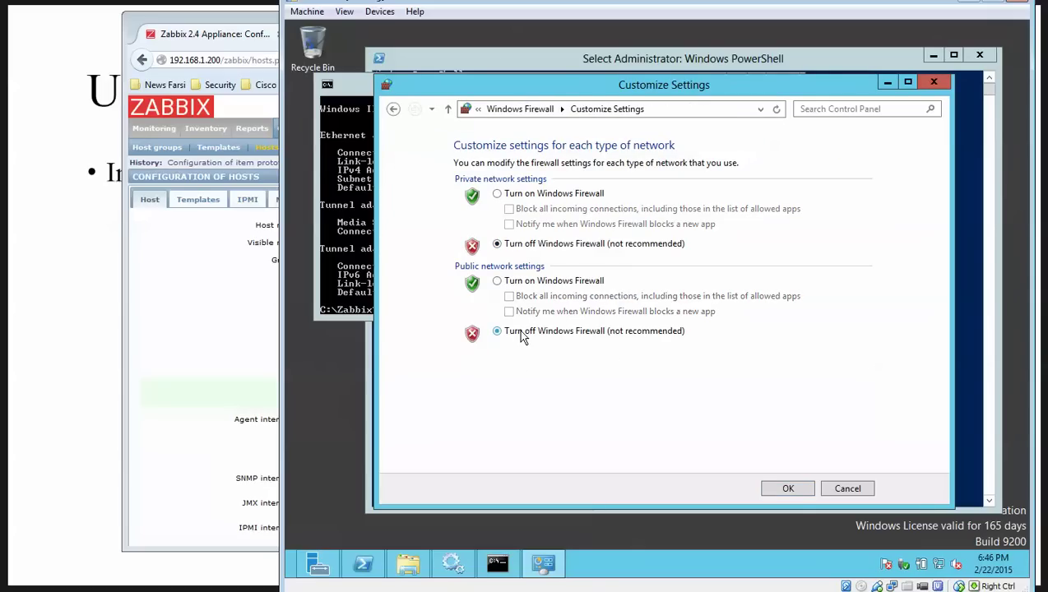
left_click(788, 490)
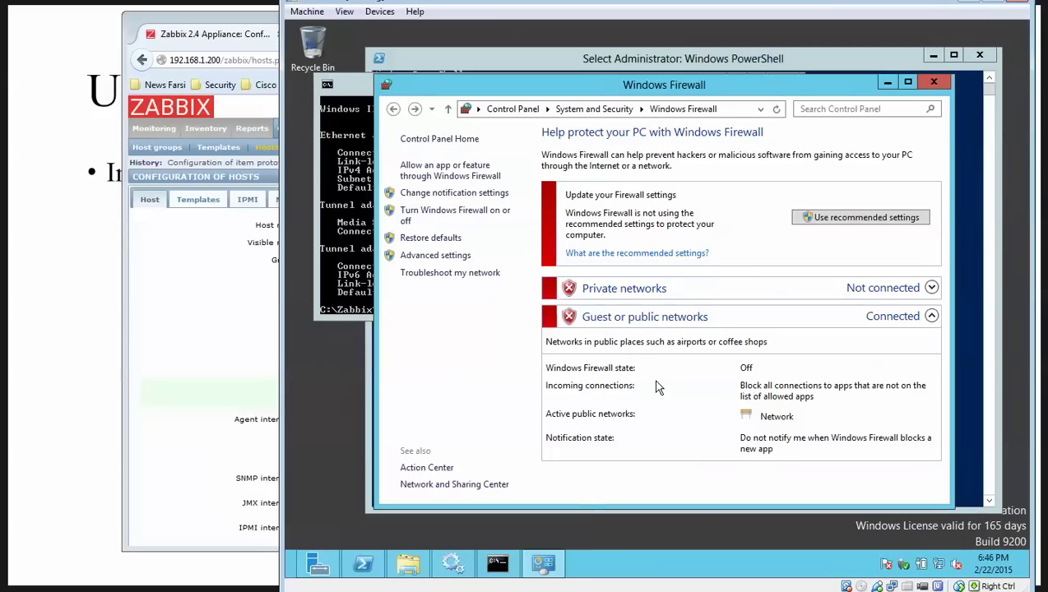
left_click(934, 83)
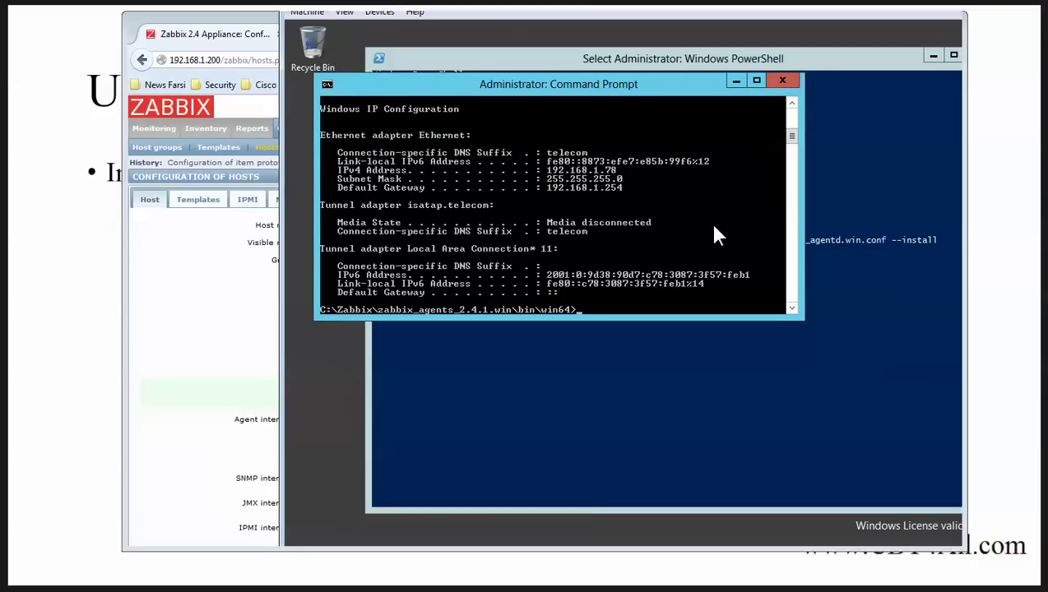
Step: Link Template OS Windows to Win-Srv1 and save the host
left_click(269, 344)
scroll(404, 378, "down", 3)
scroll(378, 370, "up", 3)
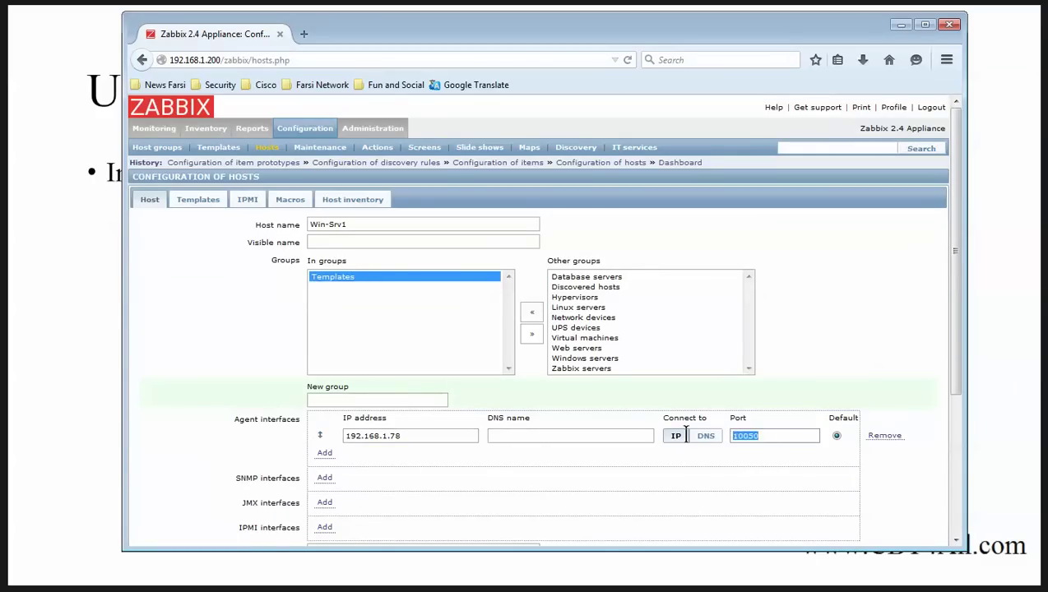
scroll(159, 351, "down", 3)
scroll(168, 332, "up", 3)
left_click(198, 200)
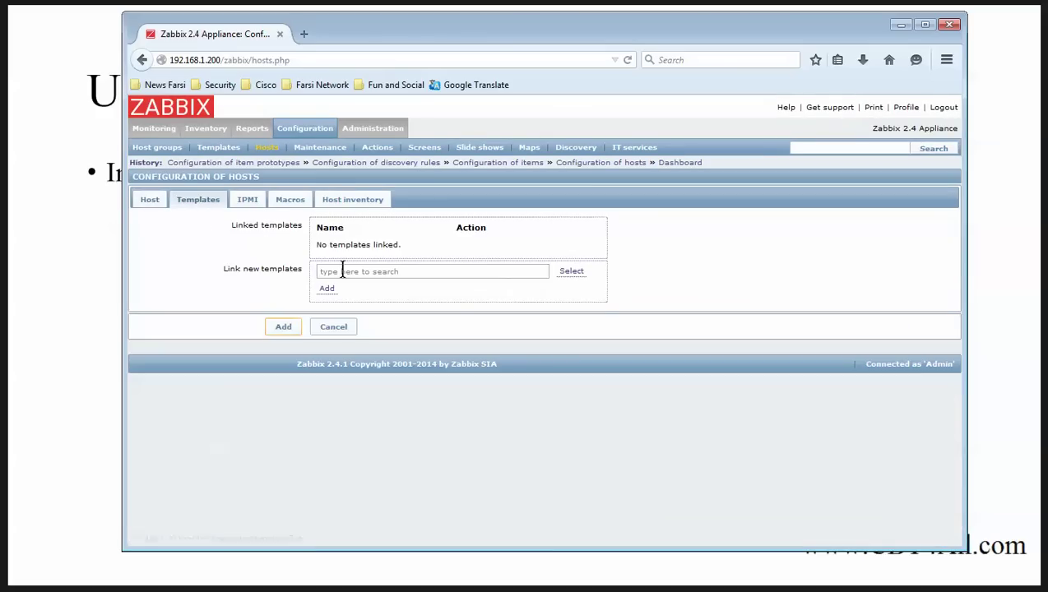
left_click(568, 272)
scroll(664, 362, "down", 5)
scroll(664, 362, "down", 1)
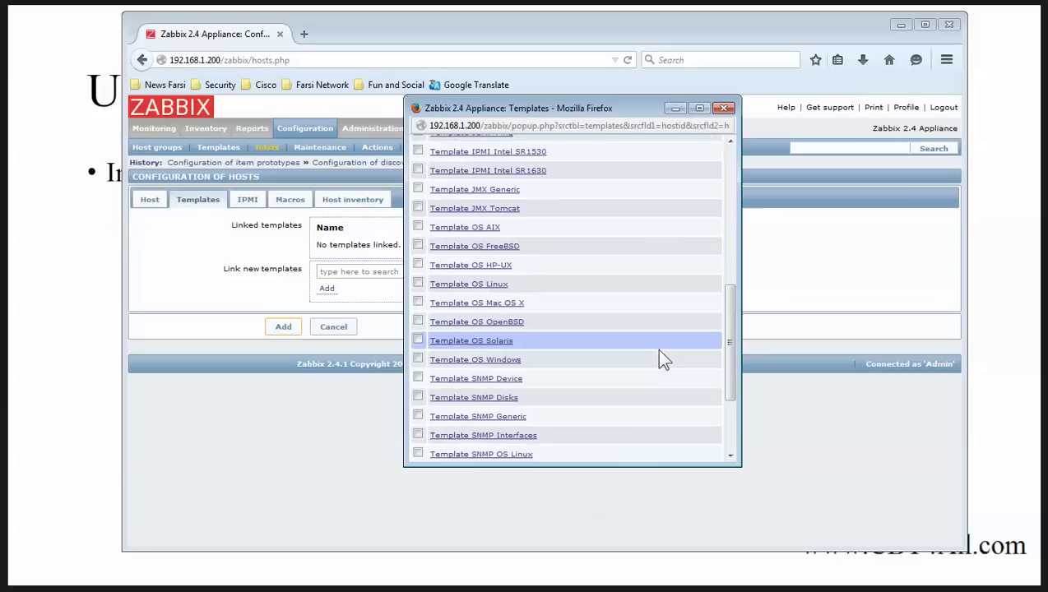
left_click(491, 362)
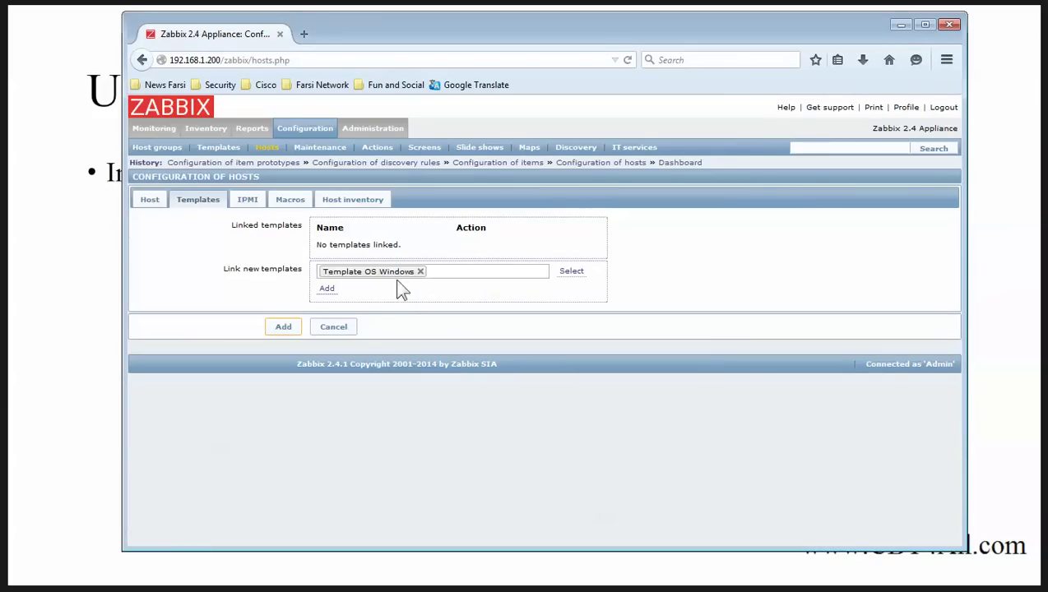
left_click(325, 288)
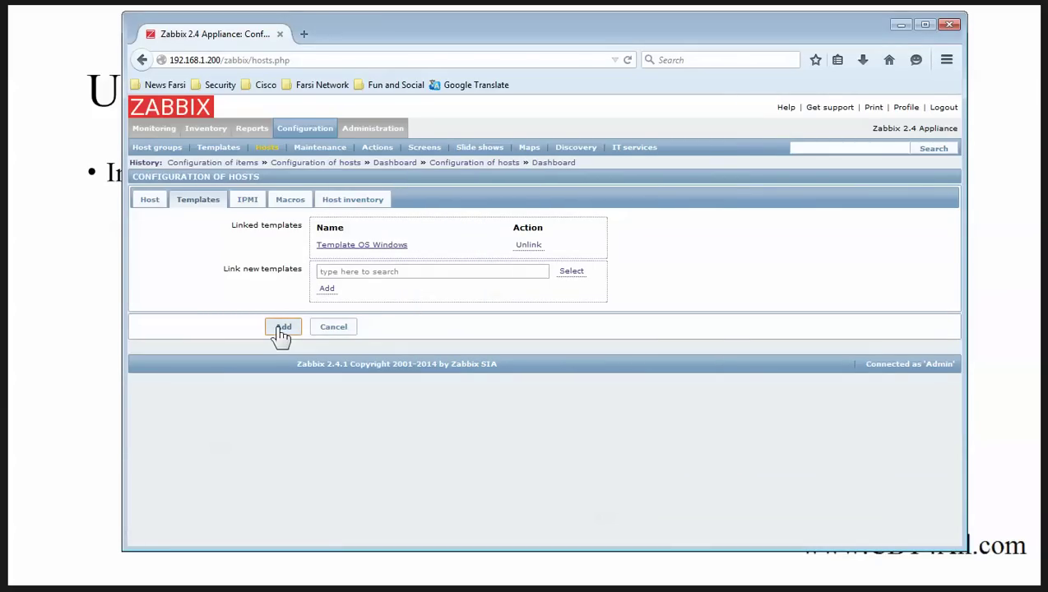
left_click(282, 328)
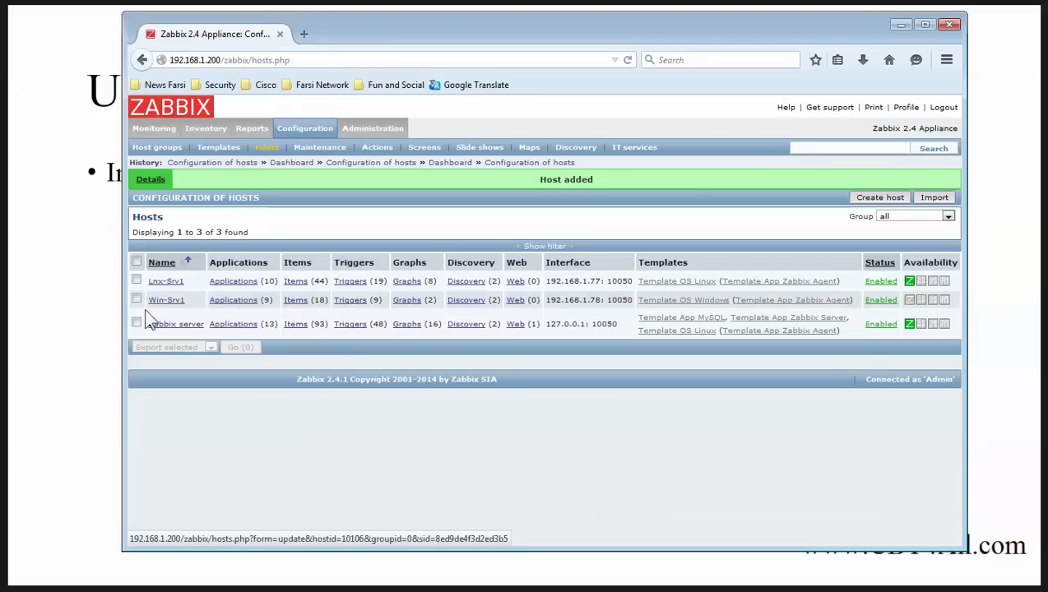
Step: Change Win-Srv1's Mounted filesystem discovery rule update interval from 3600 to 60 and save it
left_click(467, 301)
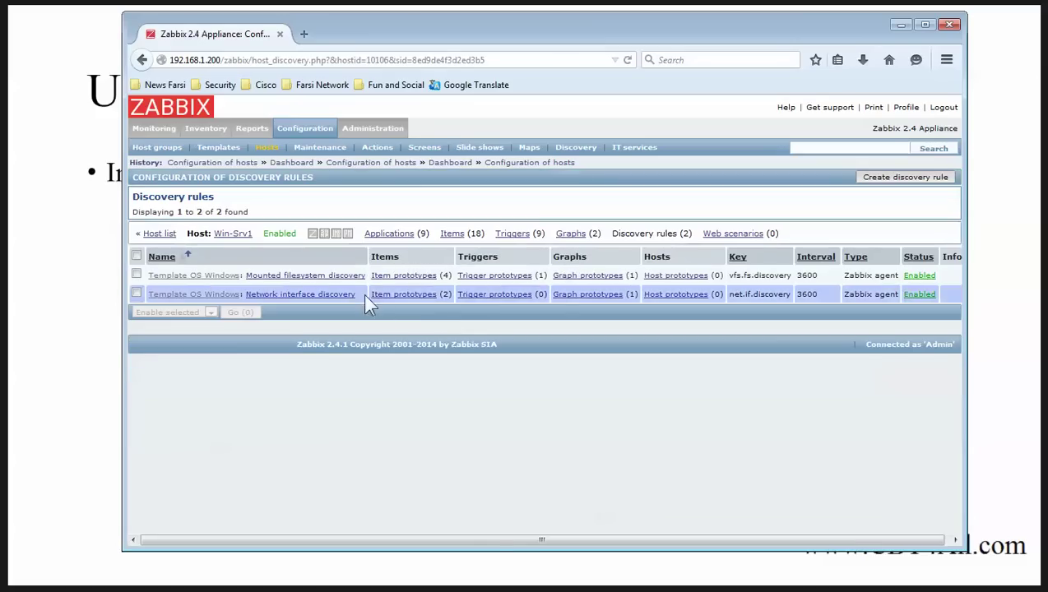
left_click(386, 278)
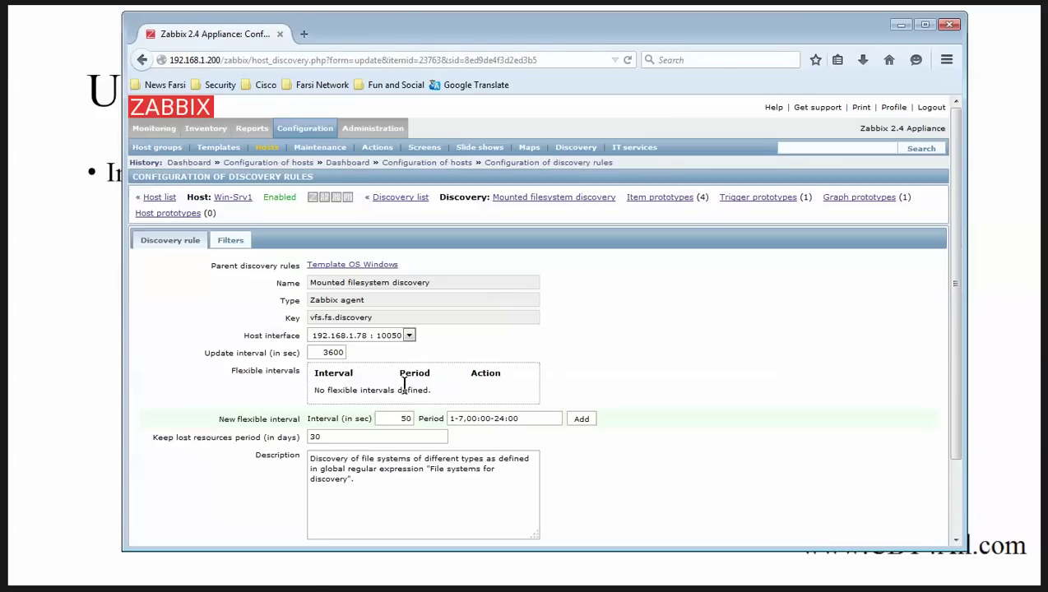
double_click(326, 352)
type("60")
scroll(333, 401, "down", 3)
left_click(274, 500)
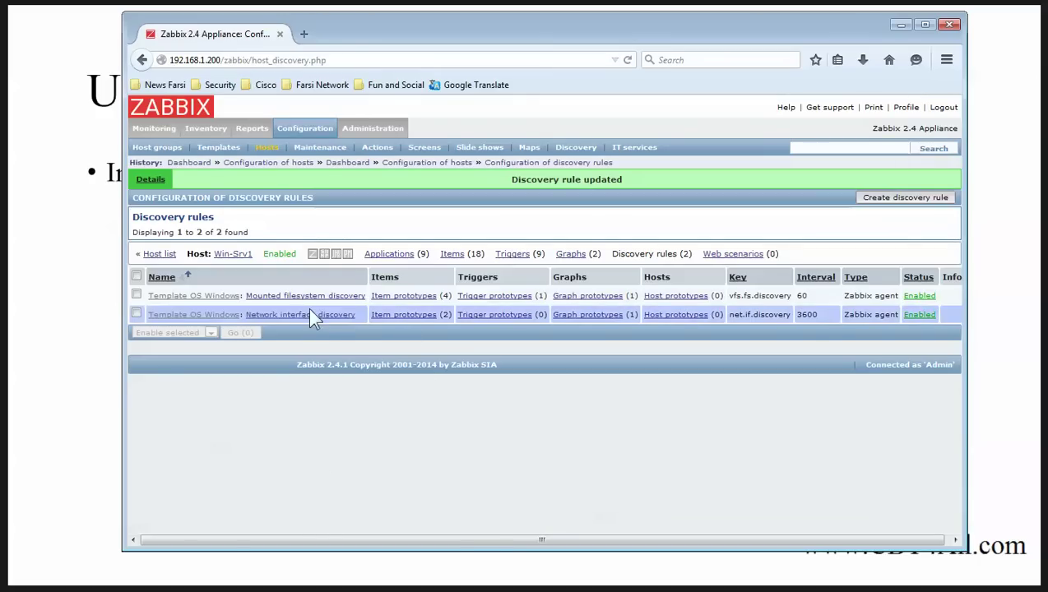
Step: Save the Network interface discovery rule with a 60-second interval and return to the hosts list
left_click(306, 321)
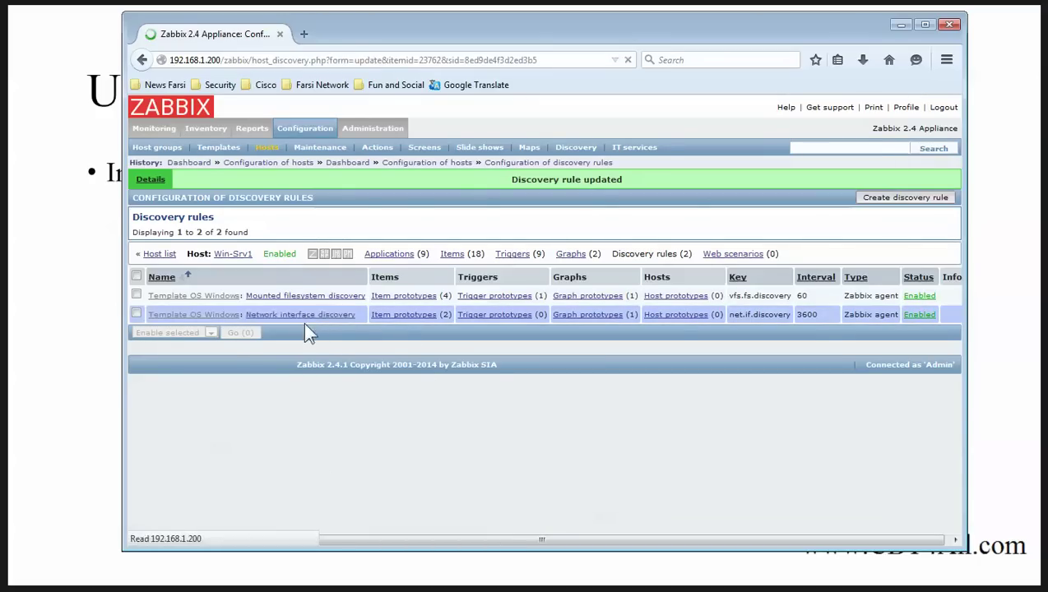
scroll(353, 391, "down", 3)
left_click(277, 499)
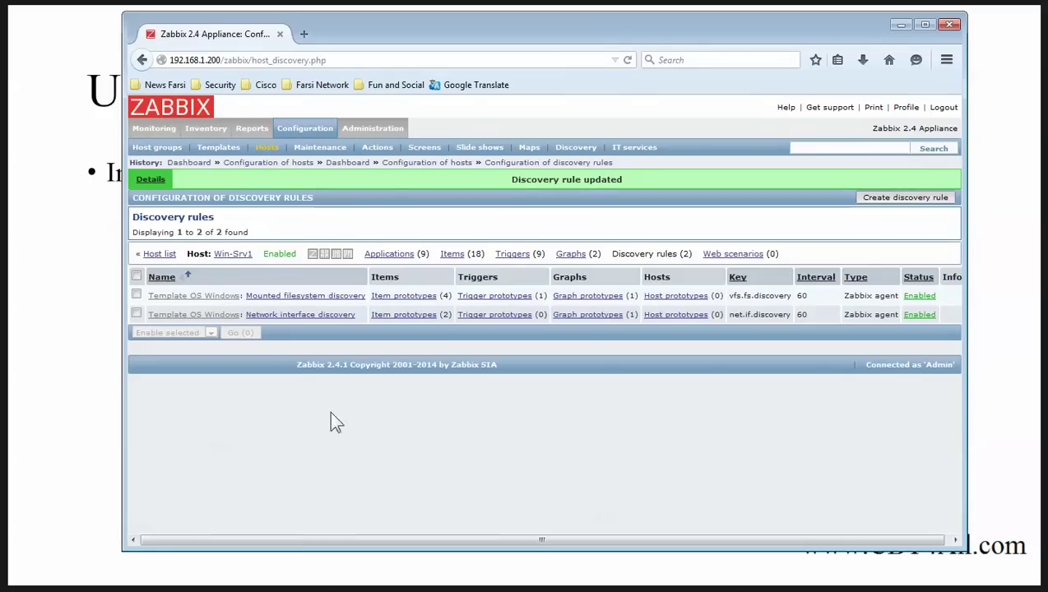
left_click(161, 254)
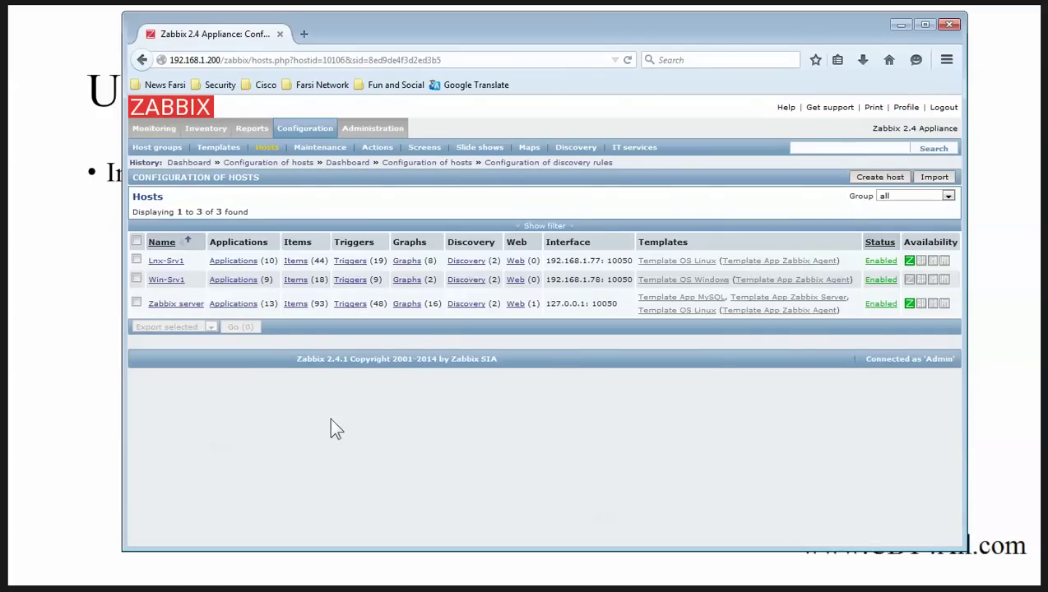
Step: On the Monitoring Graphs page, show Lnx-Srv1's CPU load graph
left_click(174, 286)
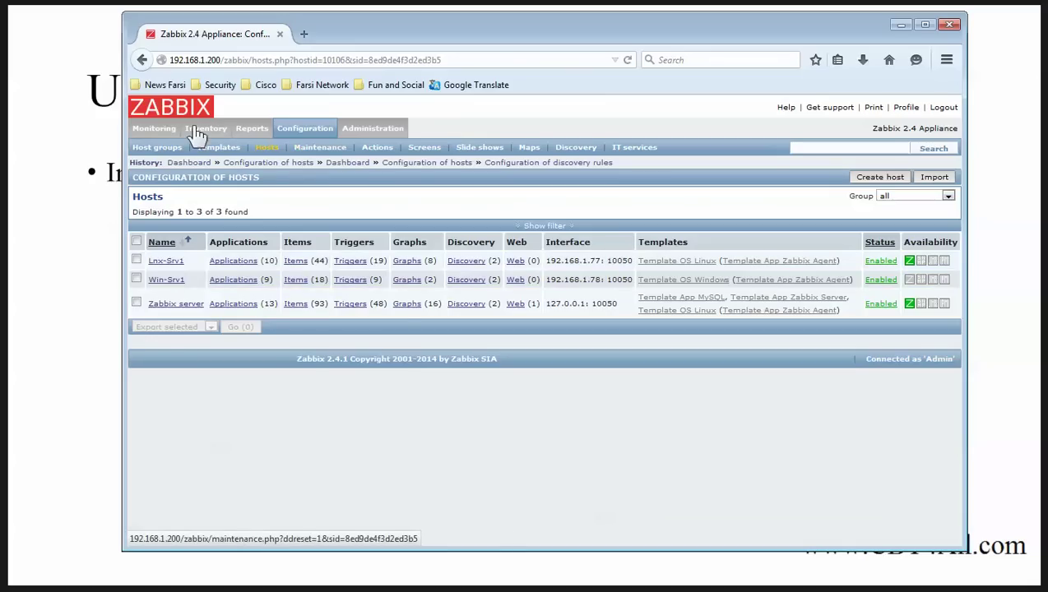
left_click(155, 129)
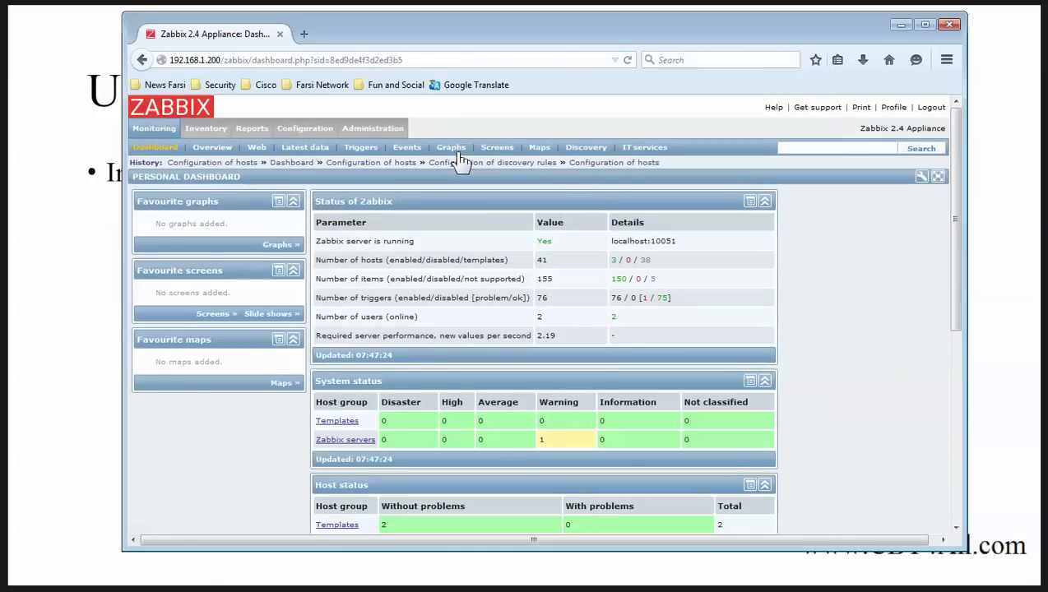
left_click(451, 148)
left_click(695, 195)
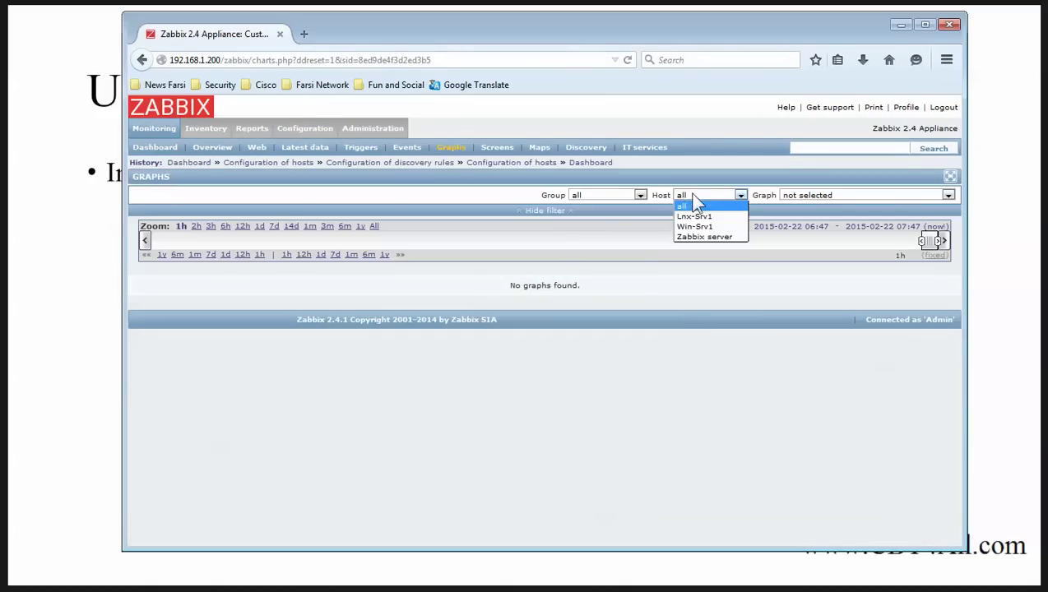
left_click(692, 216)
left_click(895, 195)
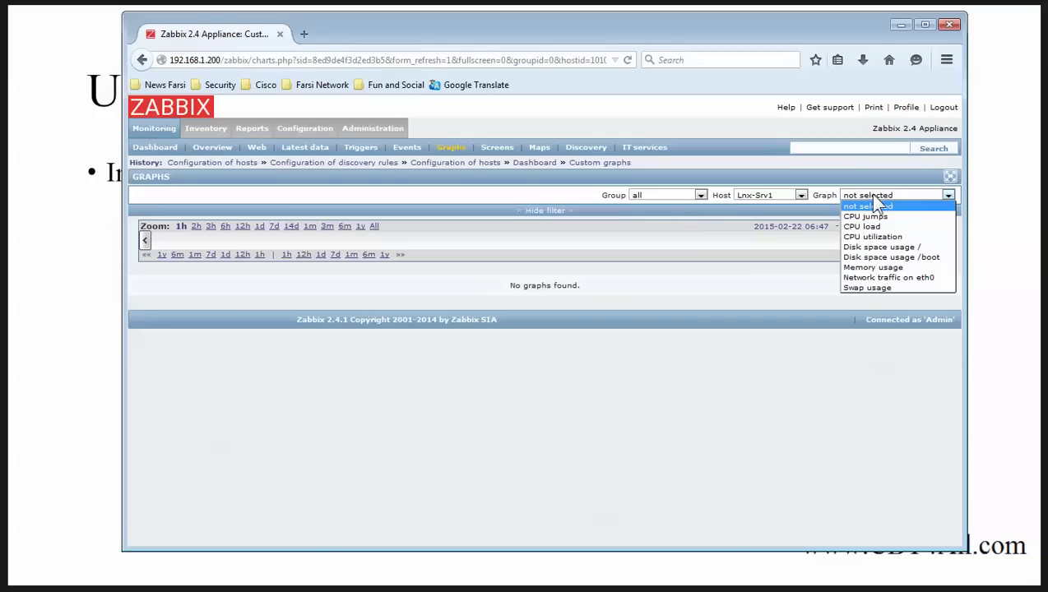
left_click(897, 227)
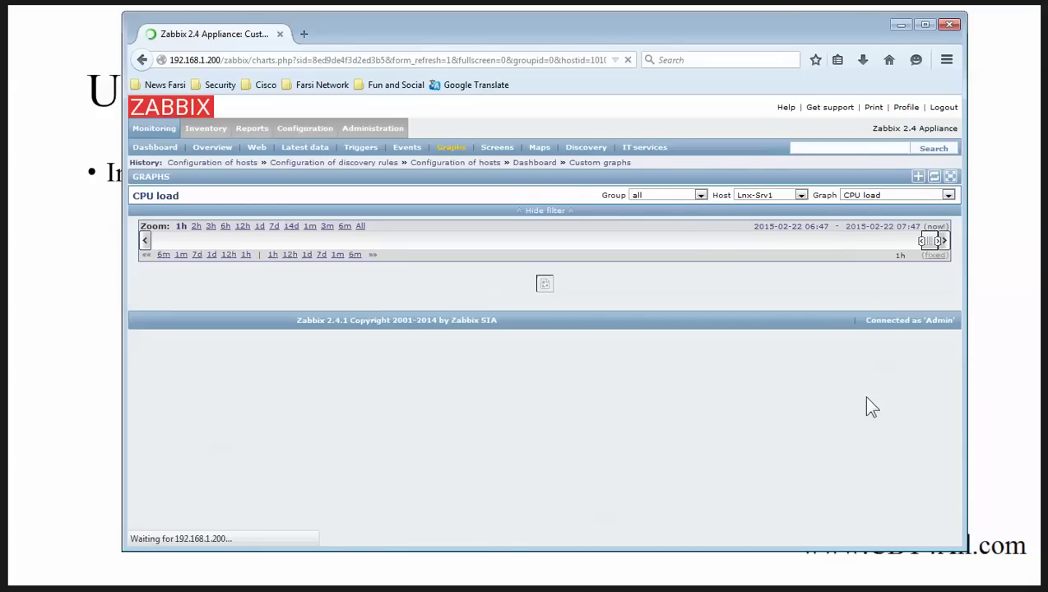
Step: View Lnx-Srv1's CPU utilization and CPU jumps graphs, then Network traffic on eth0
left_click(888, 195)
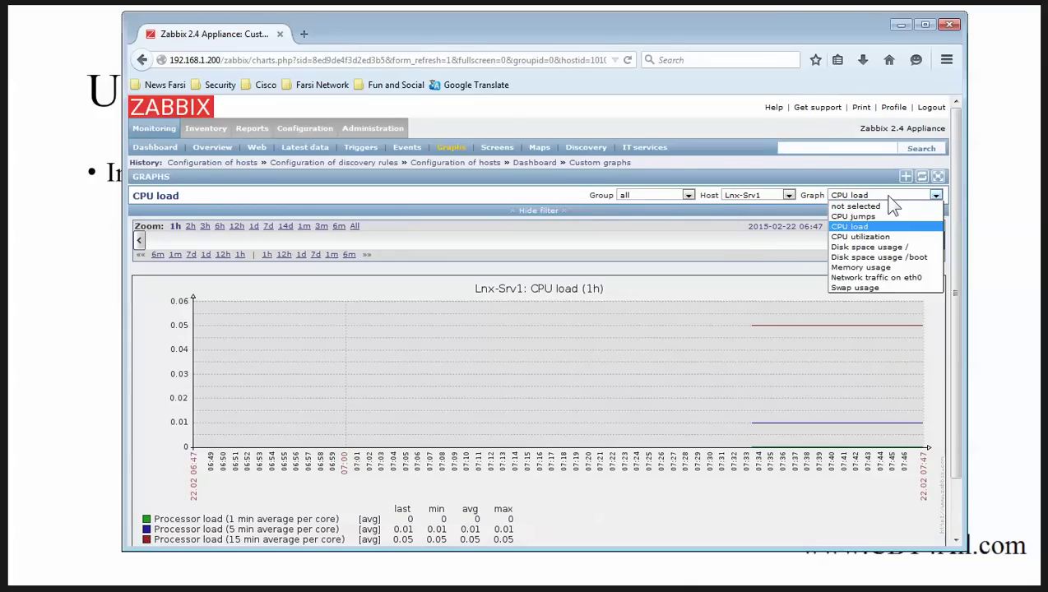
left_click(883, 240)
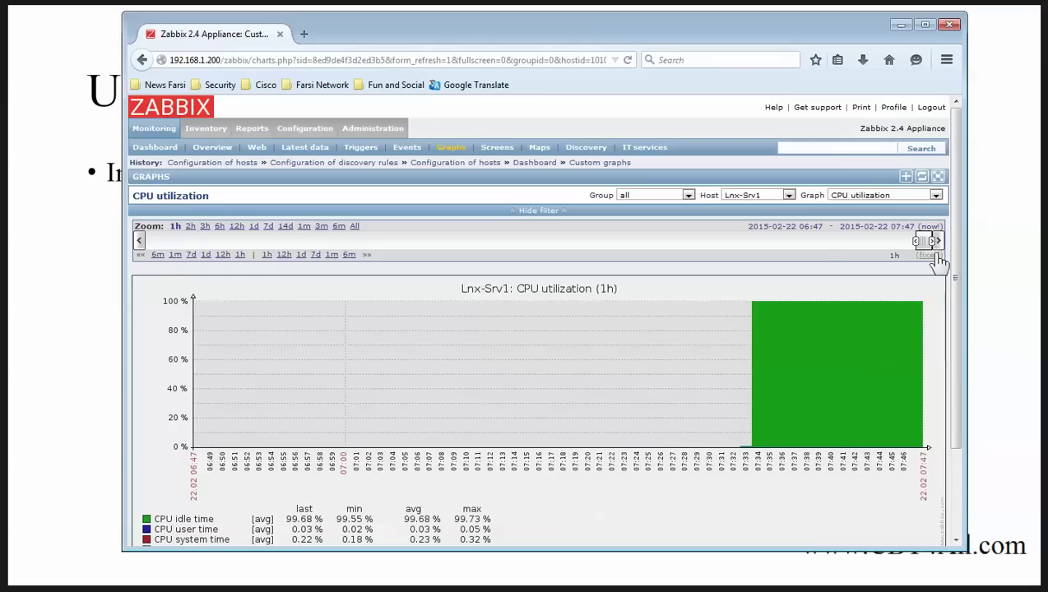
left_click(888, 197)
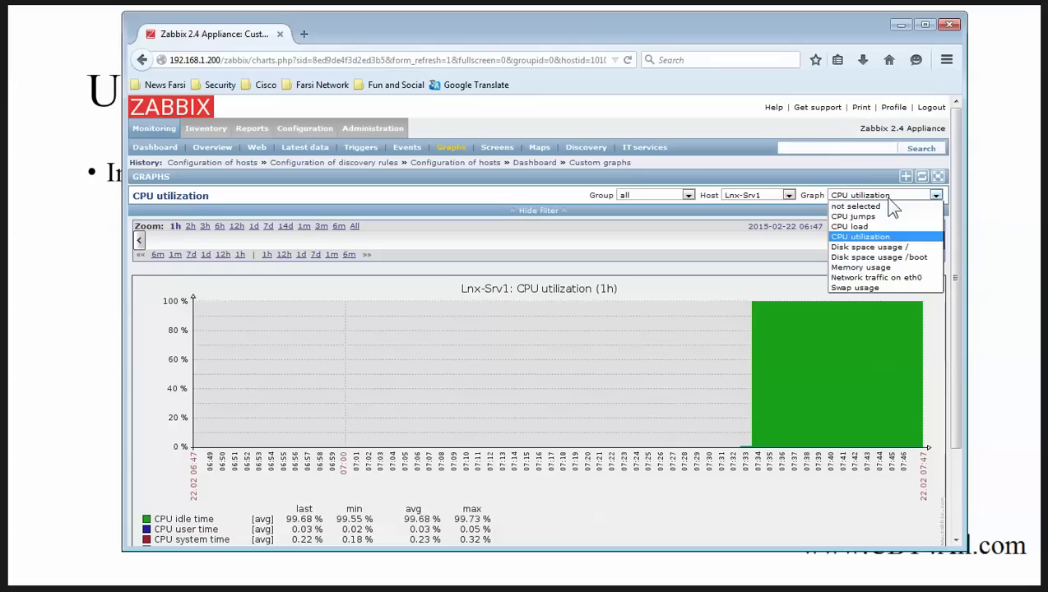
left_click(864, 216)
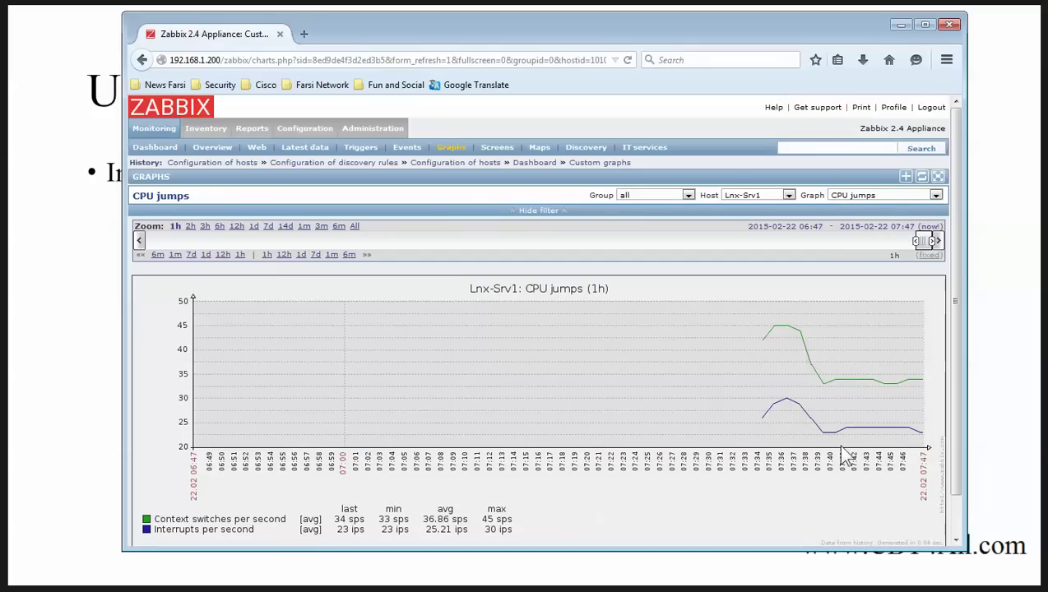
left_click(878, 195)
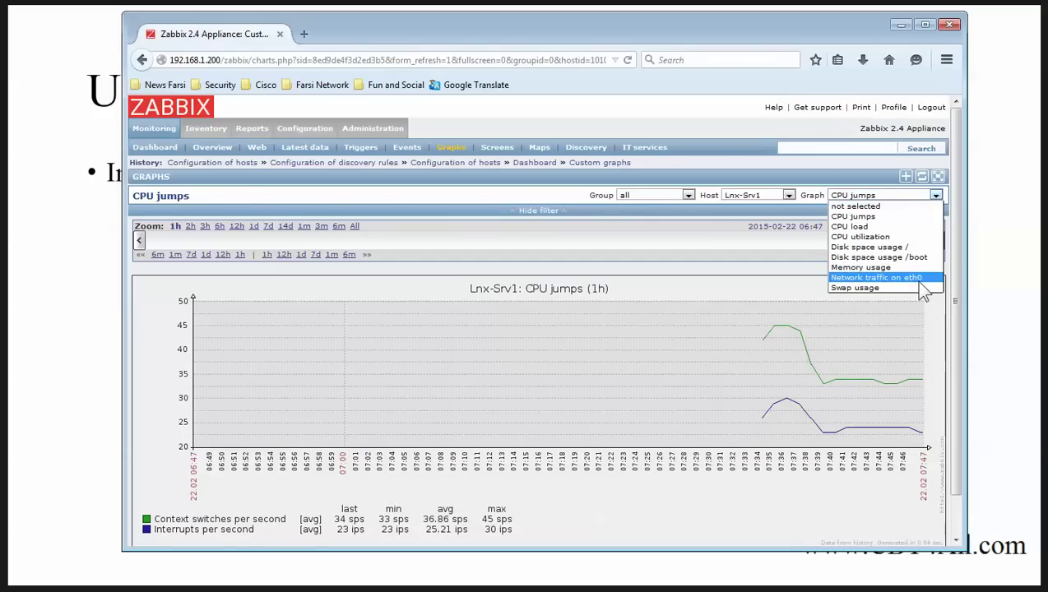
left_click(876, 278)
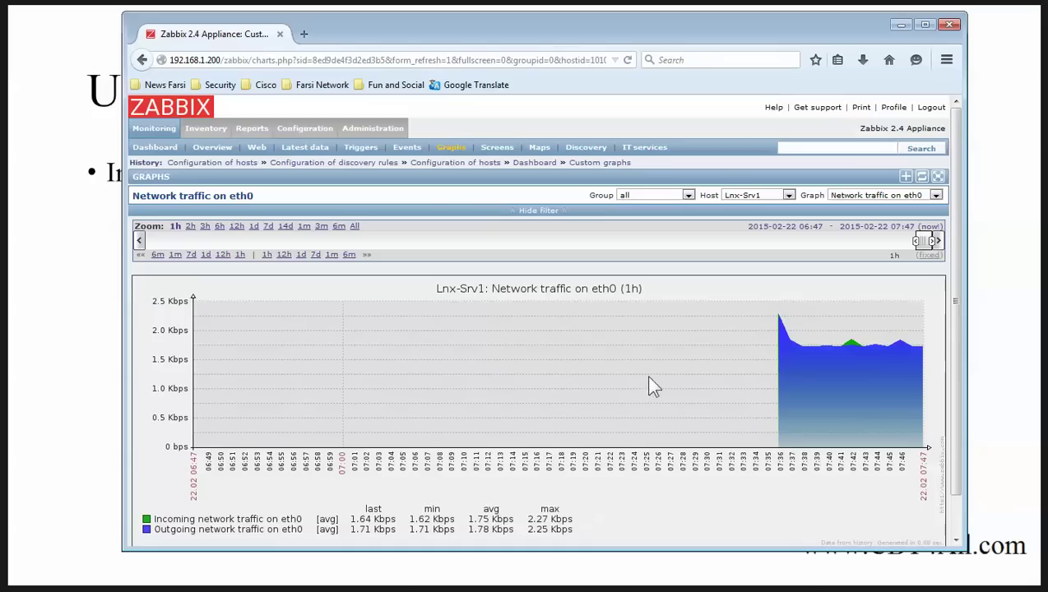
Step: Switch the graphed host from Lnx-Srv1 to Win-Srv1
mouse_move(301, 132)
left_click(757, 198)
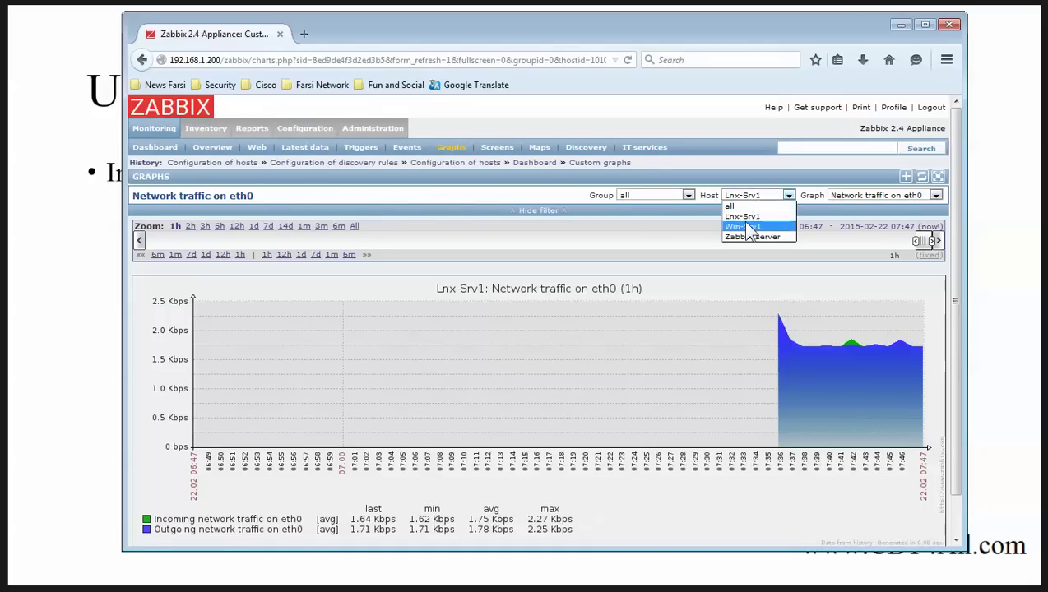
left_click(743, 226)
Step: Display Win-Srv1's CPU load graph, still empty, then minimize Firefox to reveal the slide
left_click(900, 196)
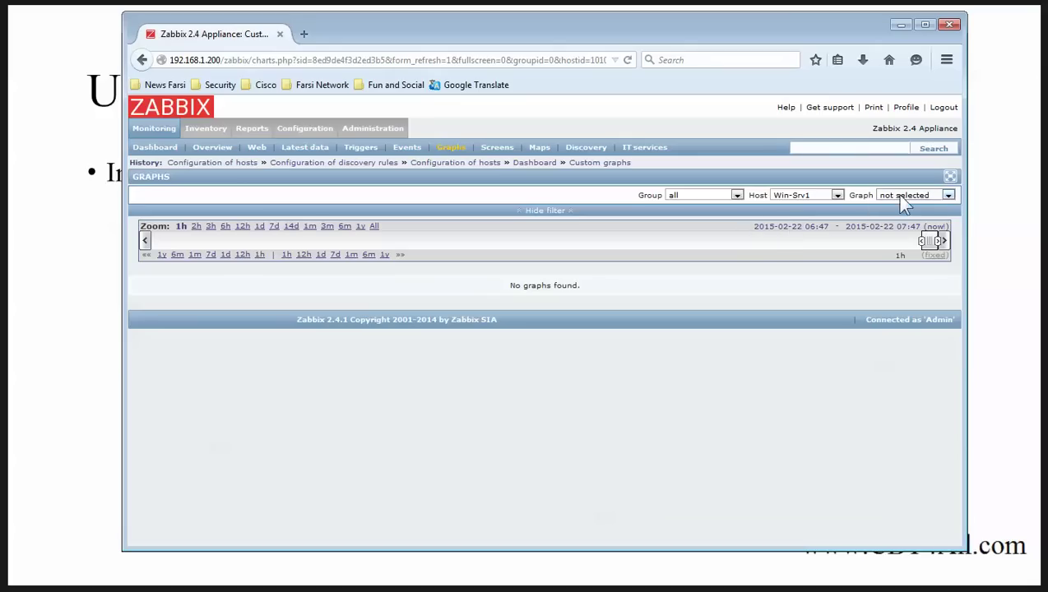
left_click(897, 216)
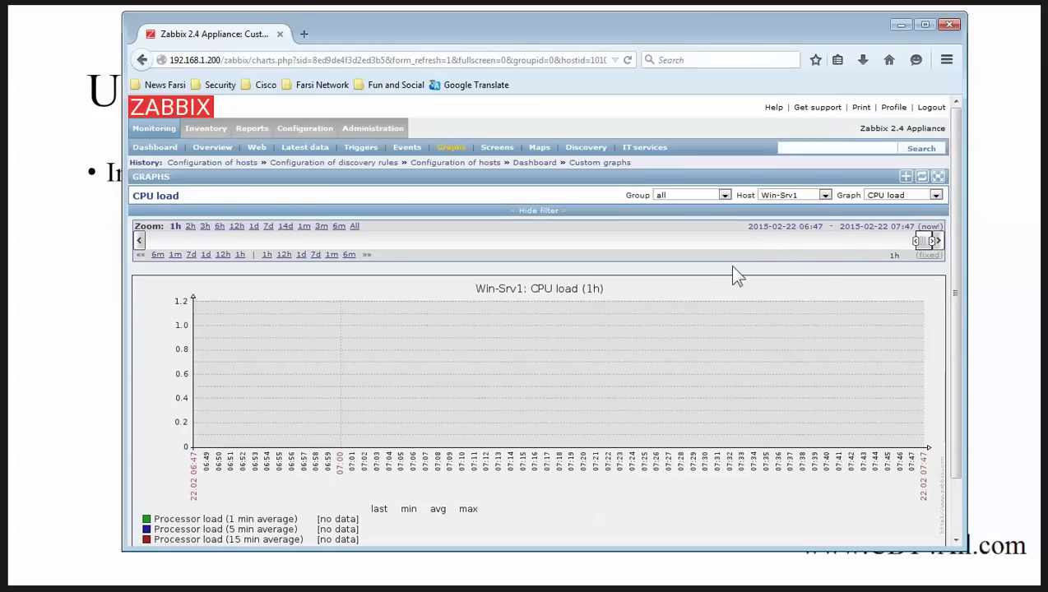
left_click(901, 26)
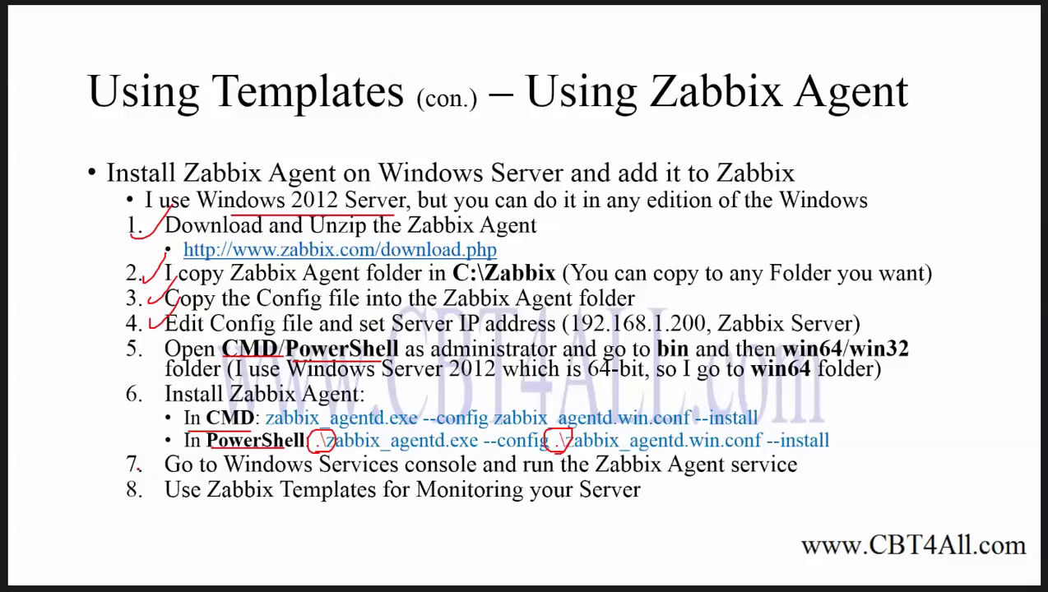
Step: Tick steps 7 and 8 with a red check mark, then switch back to the server VM
mouse_move(136, 485)
left_mouse_down()
mouse_move(138, 494)
mouse_move(189, 456)
left_mouse_up()
key("alt+Tab")
left_click(465, 561)
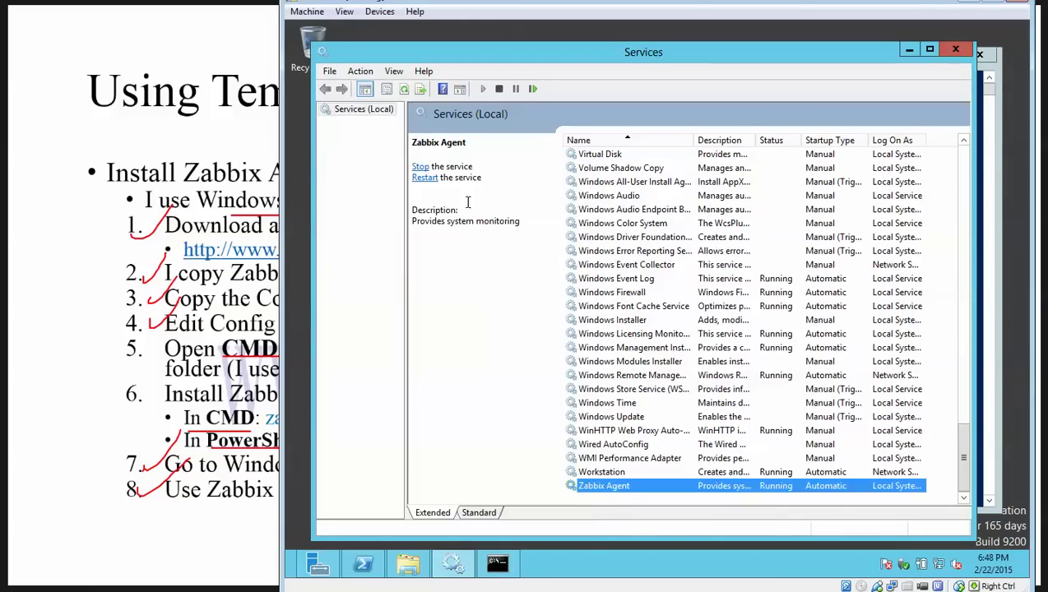
right_click(608, 491)
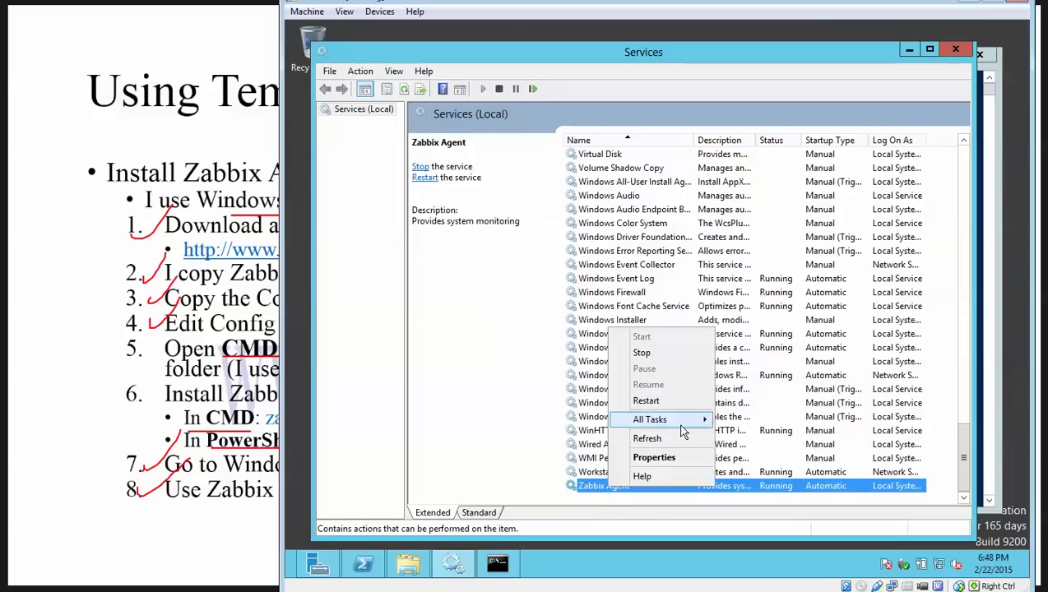
mouse_move(688, 421)
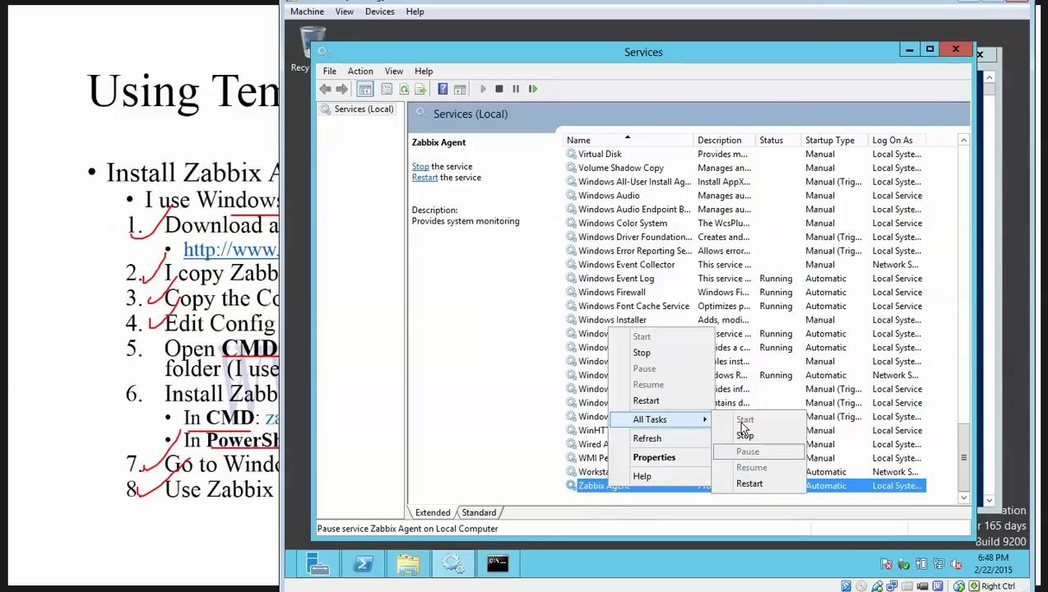
left_click(839, 54)
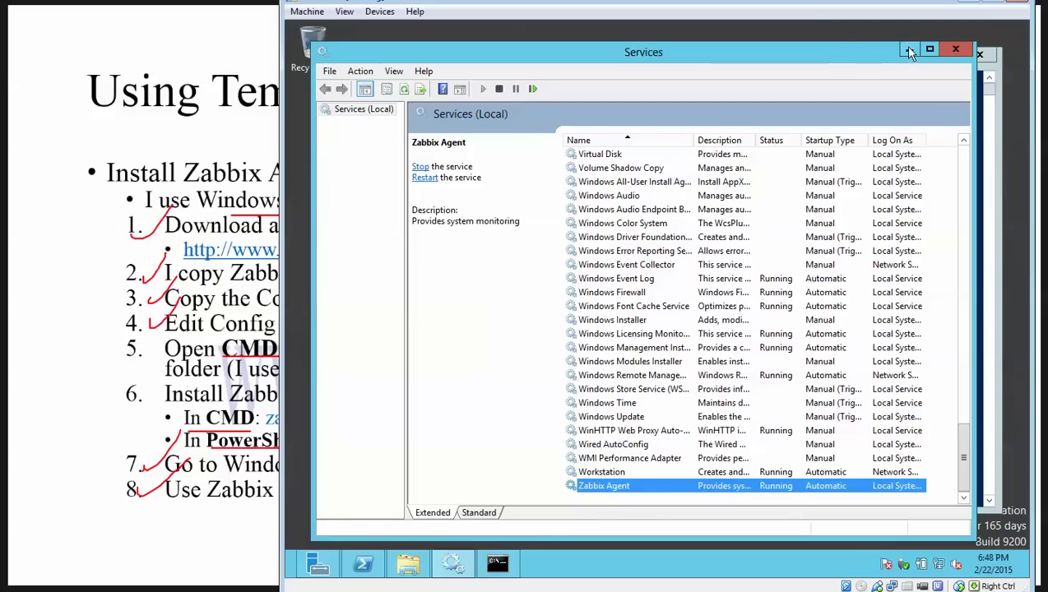
left_click(908, 51)
left_click(963, 4)
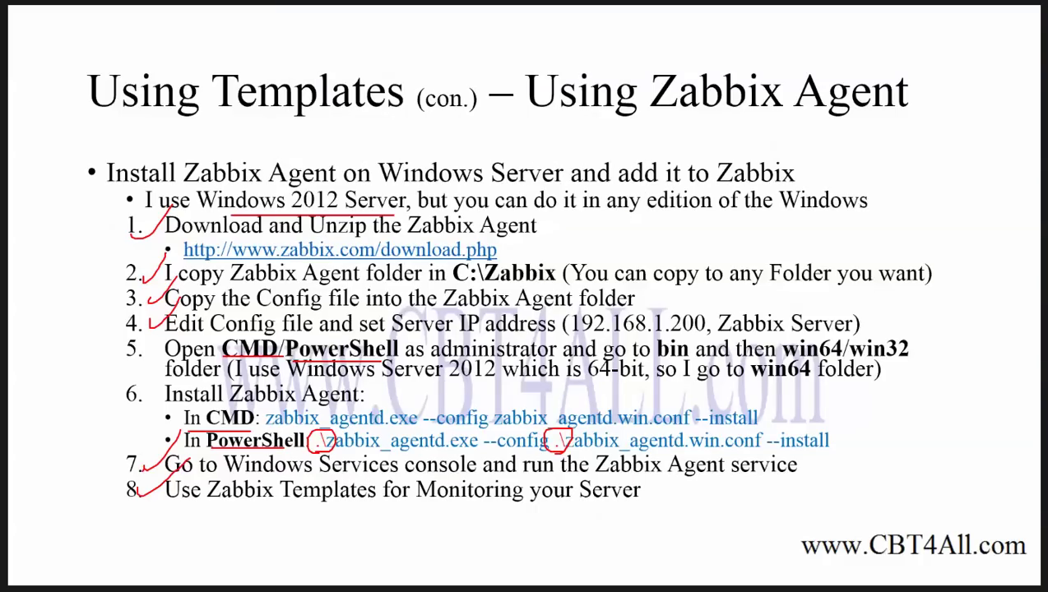
Step: Advance to the Extra info. slide listing Zabbix Agent start, stop and uninstall commands
key("Right")
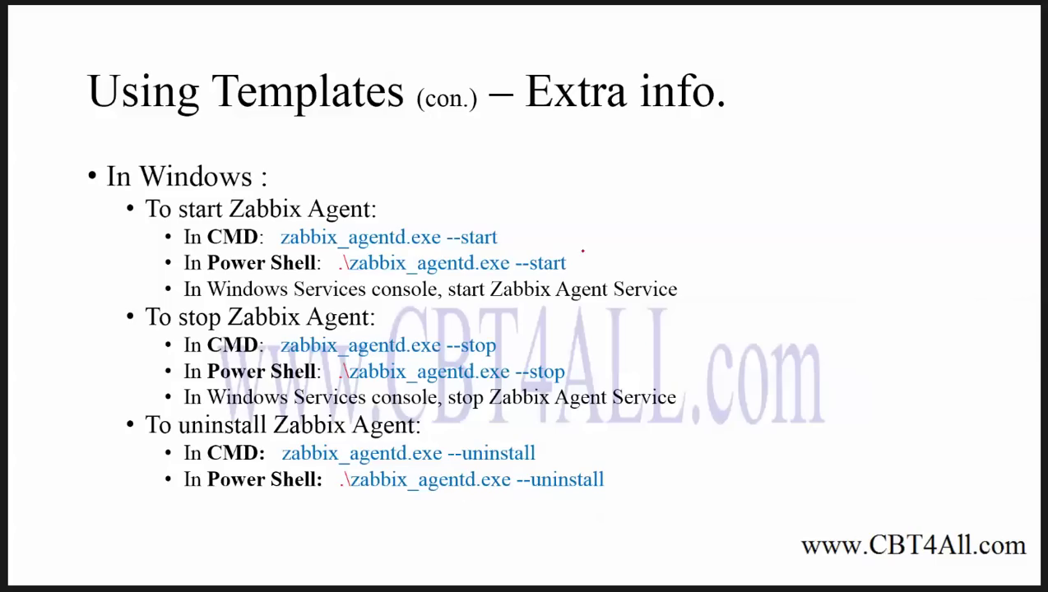
Step: Underline both --start and --stop options in red and circle the .\ prefixes on both PowerShell lines
mouse_move(452, 250)
left_mouse_down()
mouse_move(523, 249)
mouse_move(567, 272)
left_mouse_up()
left_click_drag(438, 355, 518, 354)
left_click_drag(564, 379, 493, 377)
mouse_move(344, 371)
left_mouse_down()
mouse_move(364, 370)
mouse_move(329, 359)
mouse_move(360, 375)
left_mouse_up()
mouse_move(351, 276)
left_mouse_down()
mouse_move(358, 255)
mouse_move(329, 273)
mouse_move(349, 275)
left_mouse_up()
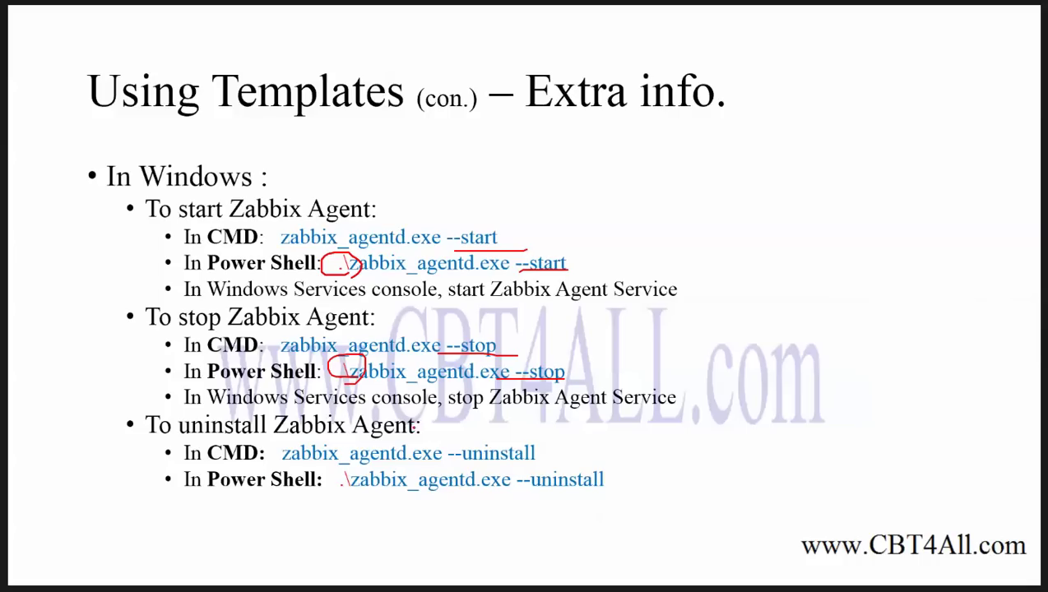